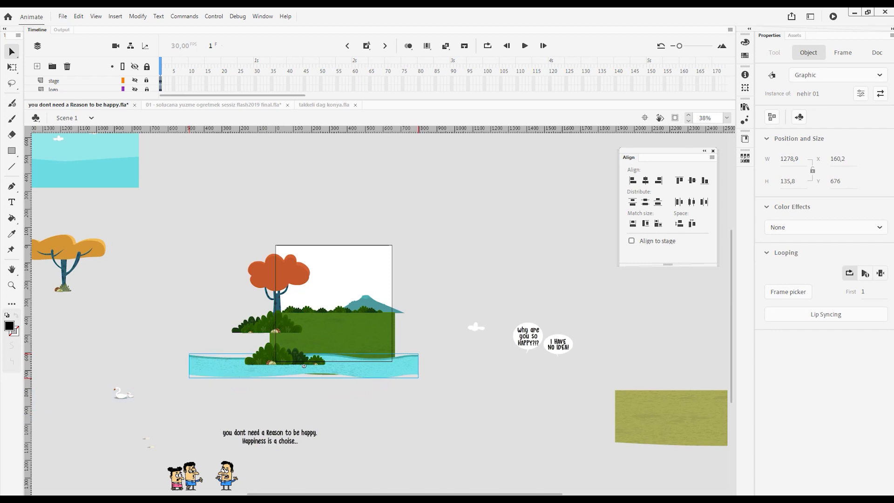
Step: Move the swan and its cygnet from the pasteboard onto the river beside the front bush, at about X 265, Y 576
scroll(336, 369, up, 2)
scroll(336, 356, up, 3)
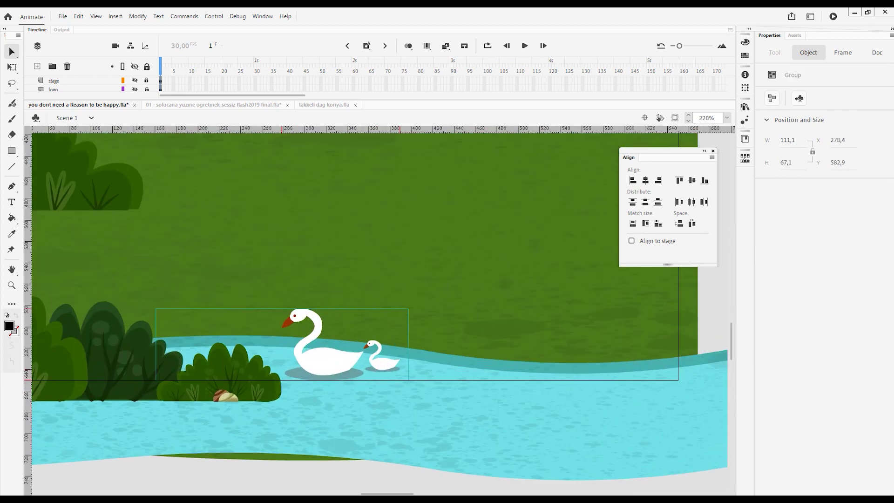
scroll(373, 354, down, 2)
scroll(368, 354, down, 4)
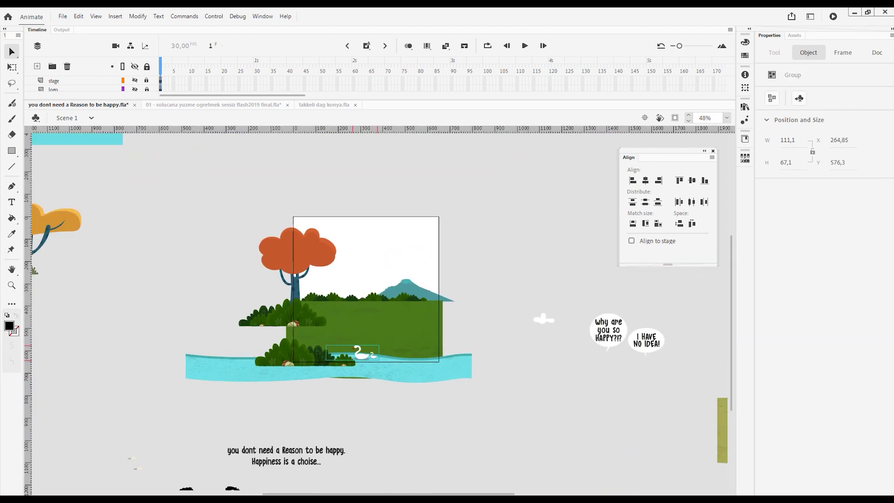
Step: Bring the yellow tree from the pasteboard onto the stage, in front of the mountain
scroll(357, 274, down, 2)
drag(130, 249, 383, 267)
scroll(394, 274, up, 4)
key(w)
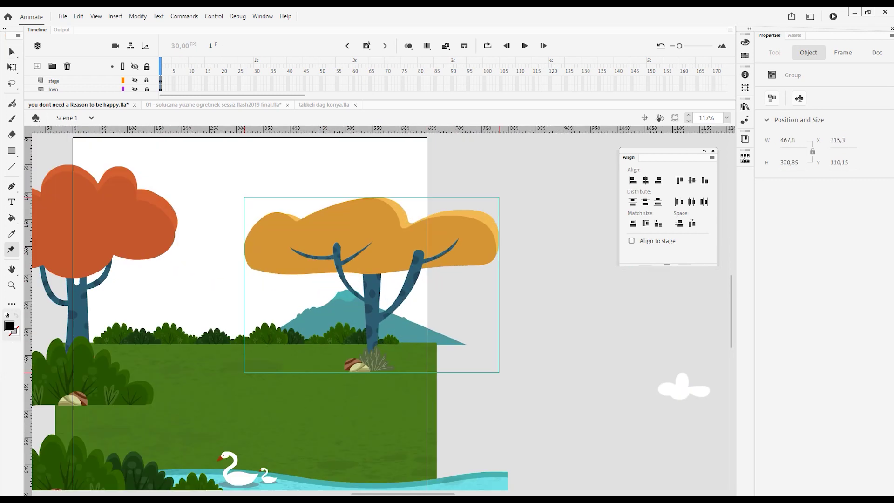
Step: Shrink the yellow tree to about 135 px wide and place it on the meadow's far edge near the red tree
key(q)
drag(500, 197, 450, 259)
key(v)
drag(371, 284, 145, 333)
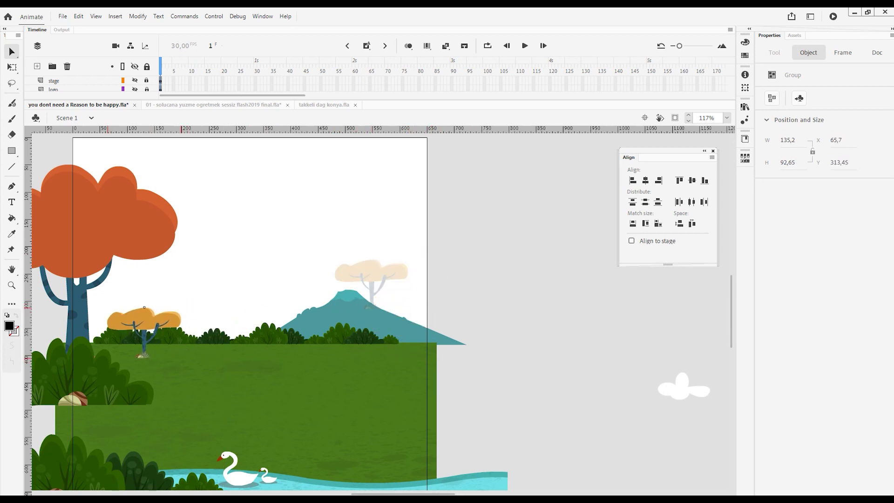
Step: Enlarge the yellow tree to about 218 px wide and raise it slightly beside the red tree's trunk
key(q)
drag(99, 359, 83, 372)
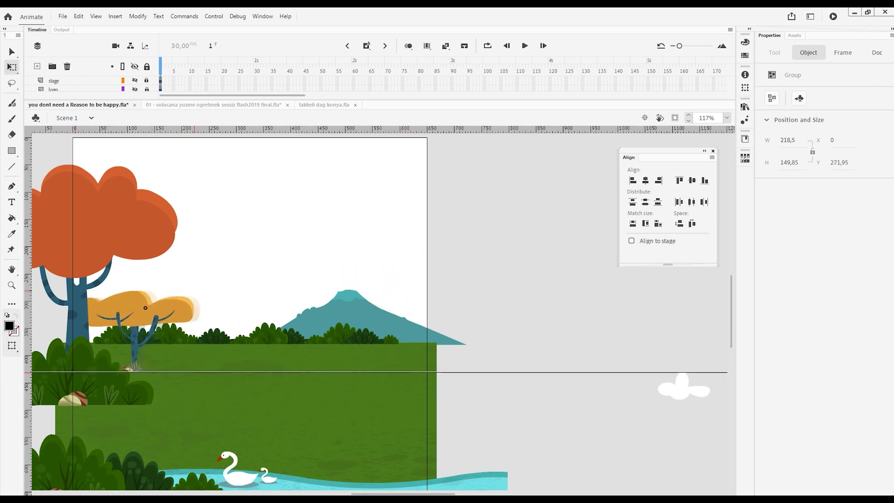
drag(139, 326, 140, 310)
click(107, 209)
key(v)
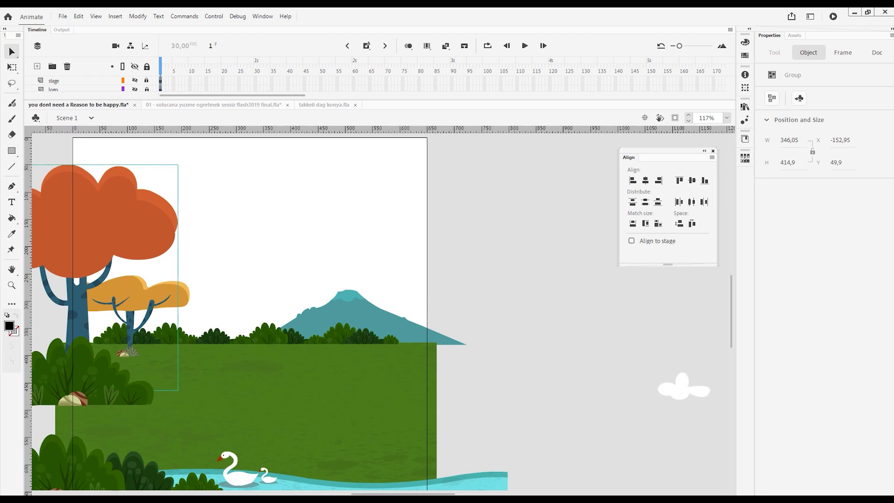
Step: Move the girl and the man beside her onto the meadow near the trees, at about X 57, Y 375
scroll(291, 328, down, 6)
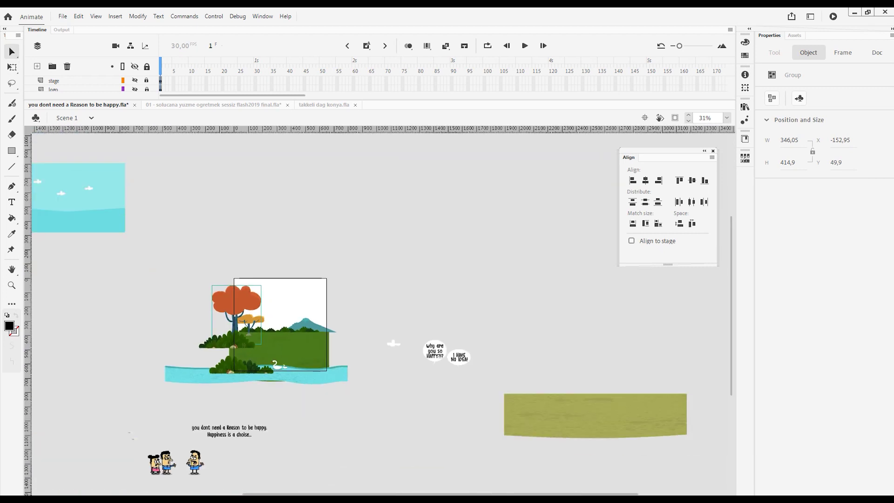
scroll(169, 459, up, 2)
drag(169, 461, 292, 282)
scroll(292, 283, up, 3)
click(223, 372)
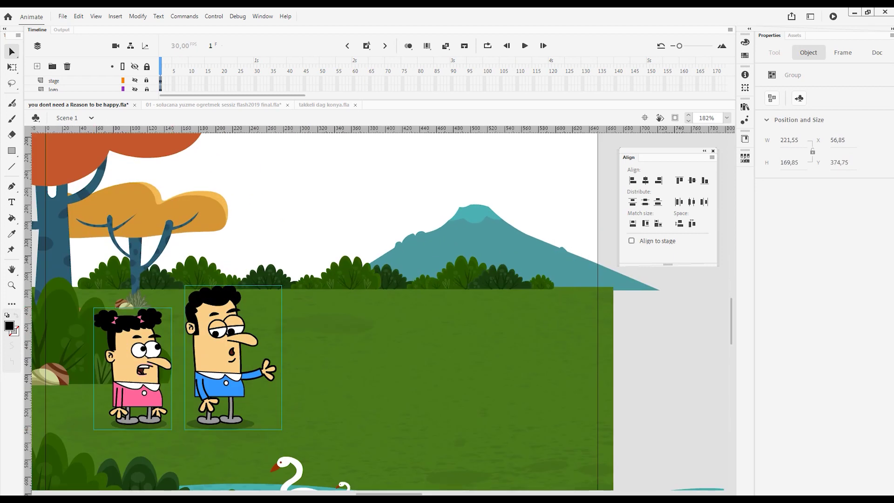
Step: Bring the second man from the pasteboard onto the meadow facing the pair, at about X 411, Y 365
scroll(240, 346, down, 5)
drag(172, 465, 274, 346)
scroll(256, 349, up, 4)
scroll(256, 349, down, 2)
scroll(255, 349, up, 1)
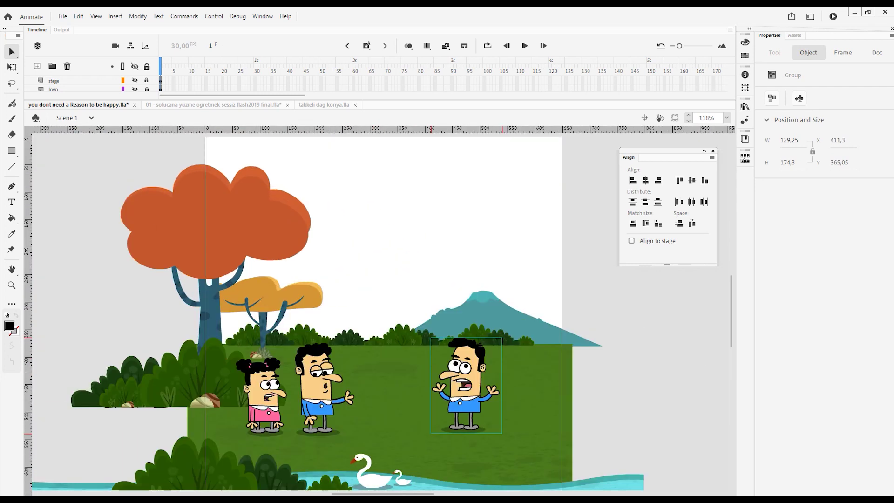
Step: Reposition the second man to about X 359, Y 375, level with the pair and with a gap between them
drag(466, 386, 376, 391)
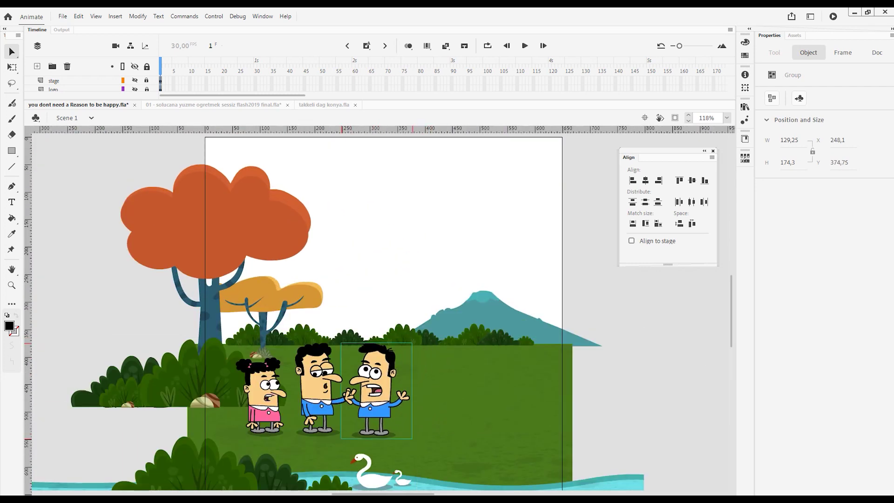
click(379, 396)
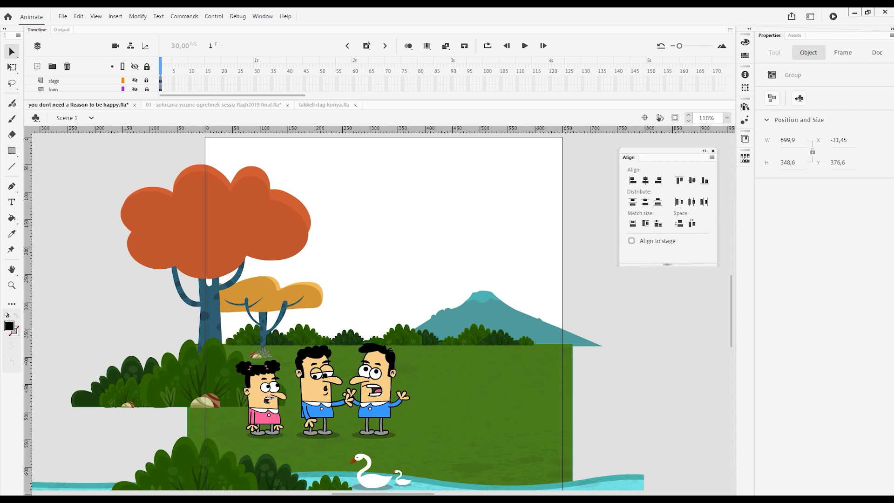
drag(379, 396, 440, 395)
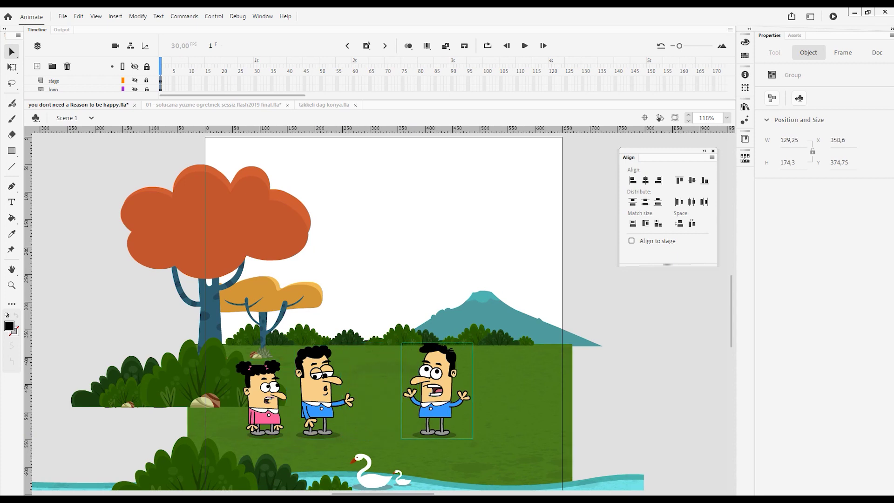
Step: Group the three characters, raise them to about Y 332 and centre the group horizontally on the stage
key(ctrl+g)
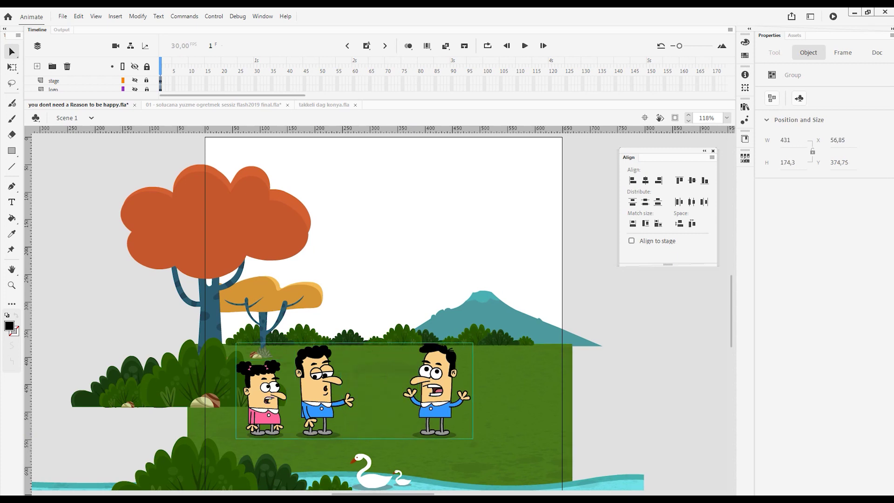
drag(438, 396, 467, 381)
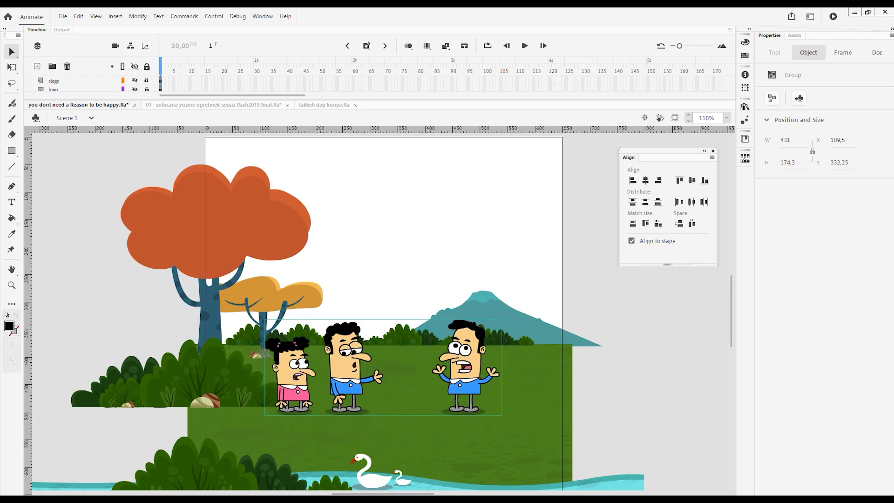
Step: Move the "you dont need a Reason to be happy" caption below the characters and raise the character group to about Y 321
key(ctrl+minus)
key(ctrl+minus)
click(329, 483)
drag(329, 483, 399, 389)
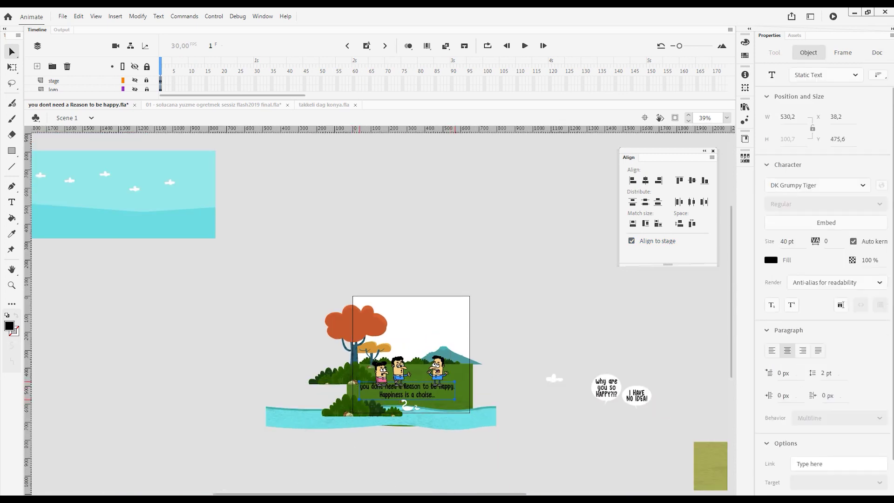
scroll(399, 389, up, 5)
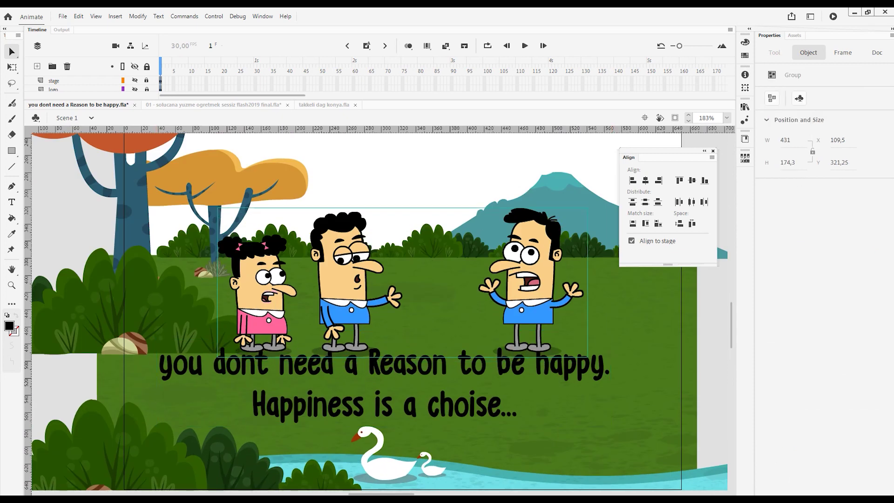
Step: Lower the caption to about Y 487 and centre it horizontally on the stage
key(Right)
key(Right)
key(Right)
key(Right)
key(Right)
key(Right)
key(Right)
key(Right)
key(Right)
key(Right)
key(Right)
key(Right)
key(Right)
key(Right)
key(Right)
key(Right)
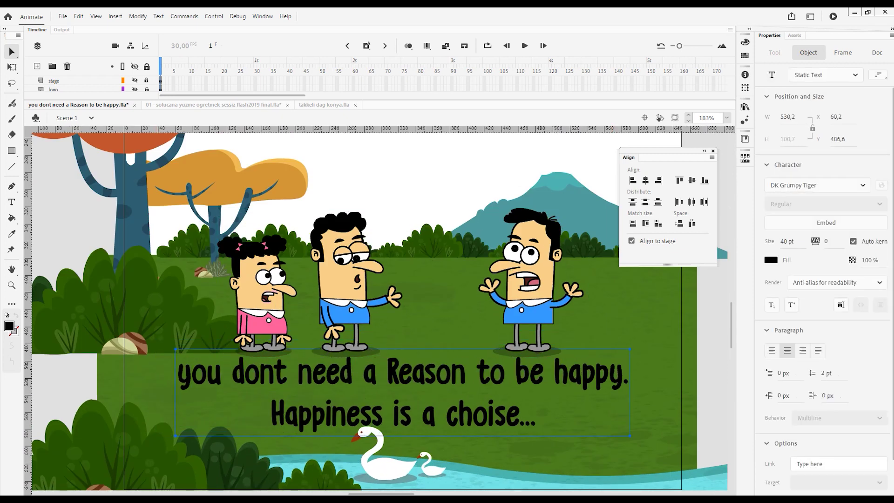
click(646, 180)
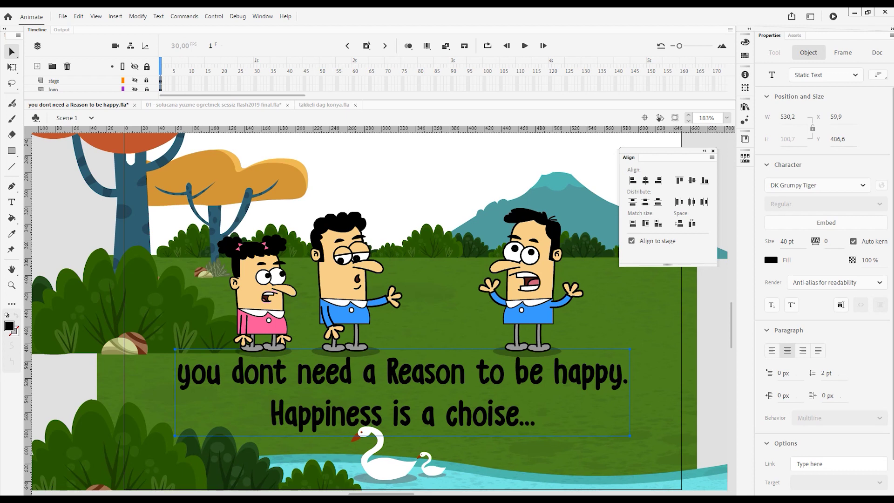
Step: Lower the swans on the river to about Y 593, clear of the caption
key(ctrl+2)
key(ctrl+equal)
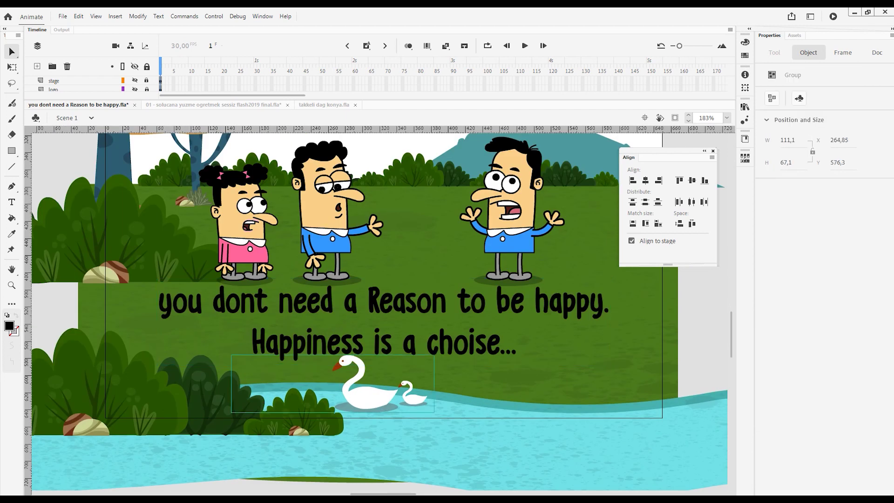
click(368, 396)
key(ctrl+3)
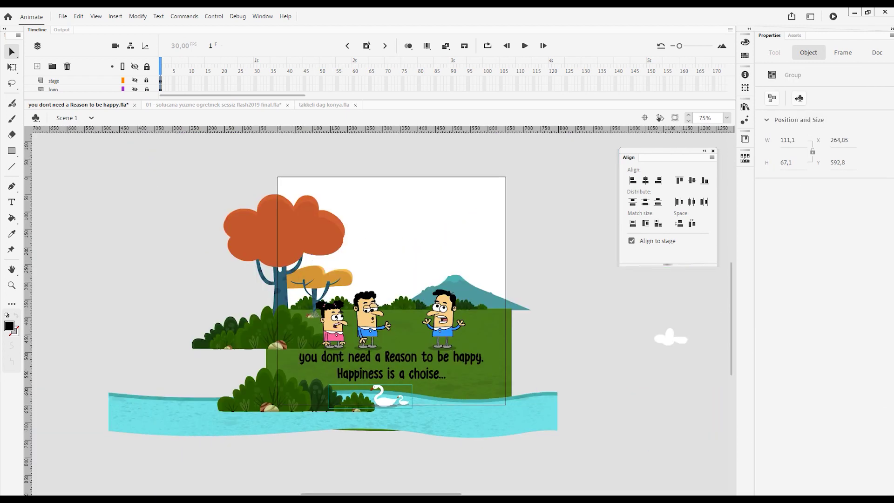
Step: Move the wide sky background with clouds from the pasteboard behind the scene, to about X -42, Y 22
key(ctrl+minus)
key(ctrl+minus)
key(ctrl+minus)
key(ctrl+minus)
click(293, 232)
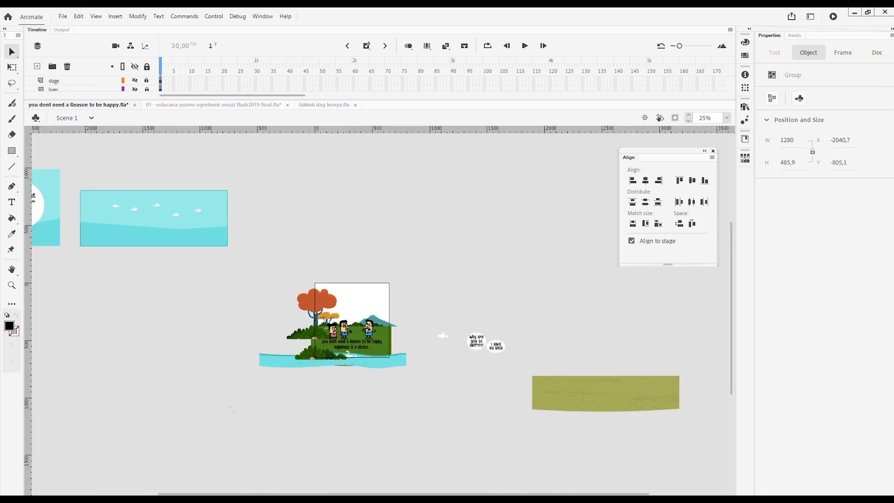
scroll(358, 250, up, 3)
drag(230, 217, 372, 291)
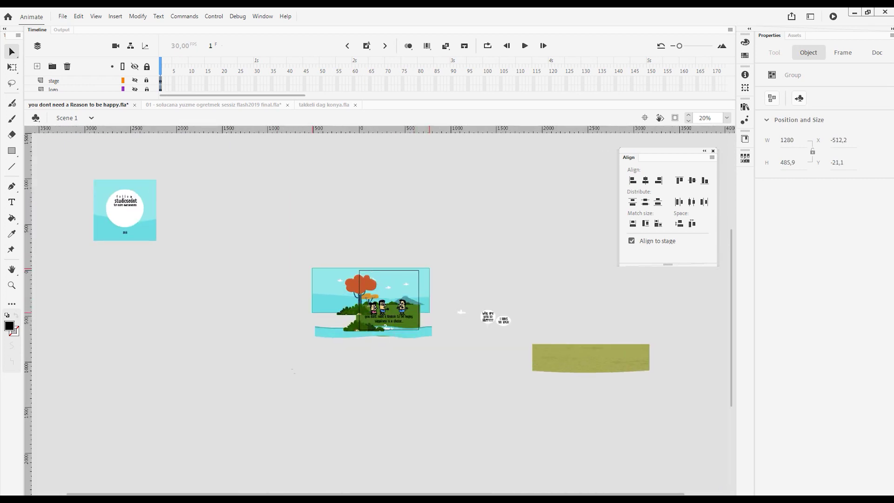
scroll(391, 312, up, 5)
scroll(389, 303, up, 2)
drag(301, 298, 360, 291)
scroll(361, 291, down, 3)
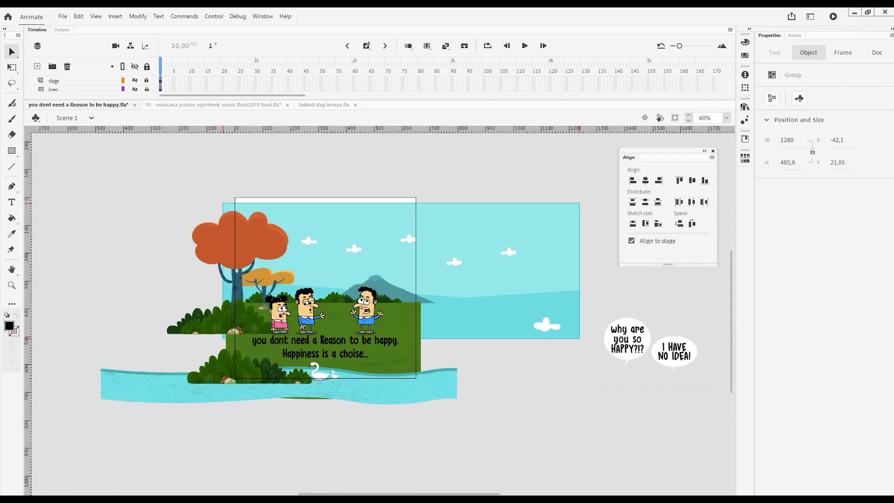
Step: Bring the speech bubbles closer and place "why are you so HAPPY?!?" above the man beside the girl, at about X 226, Y 164
drag(627, 340, 573, 367)
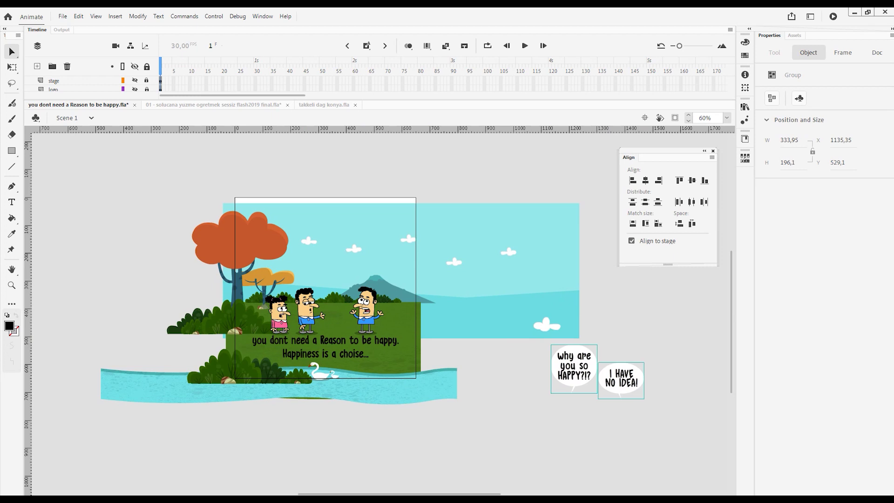
drag(574, 368, 335, 258)
scroll(336, 258, up, 4)
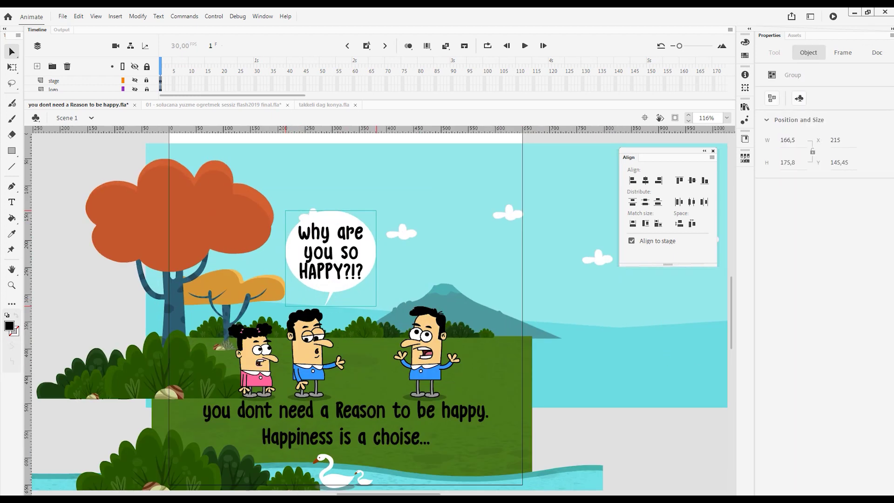
scroll(316, 272, down, 2)
click(400, 260)
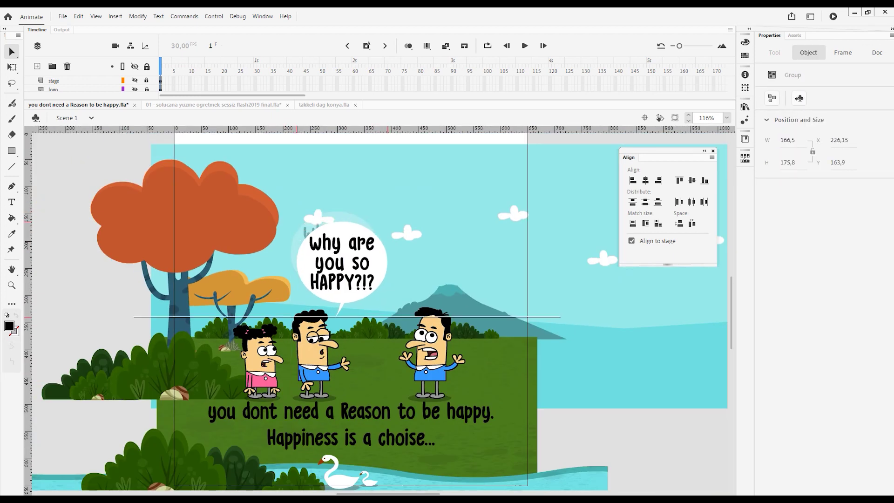
Step: Move the sky to about X -556, Y -55 to cover the upper stage and set the cloud group at about X 215, Y 64
scroll(324, 265, down, 2)
drag(512, 280, 369, 258)
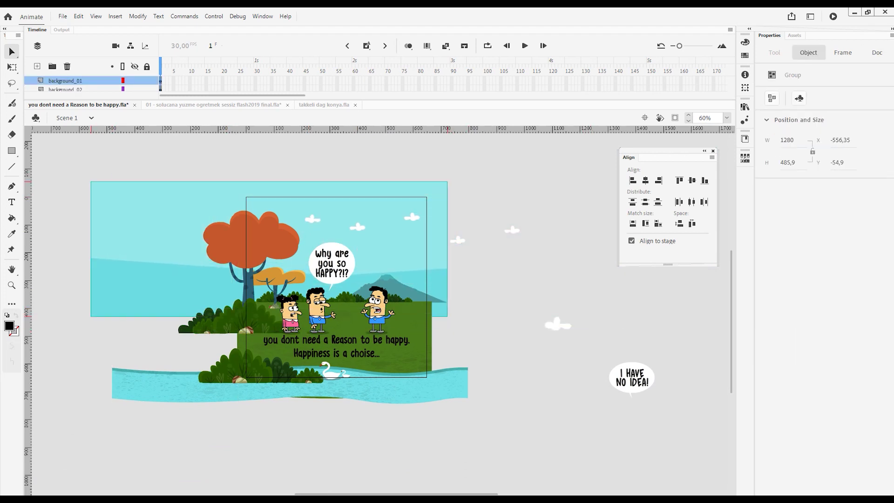
drag(411, 212, 413, 214)
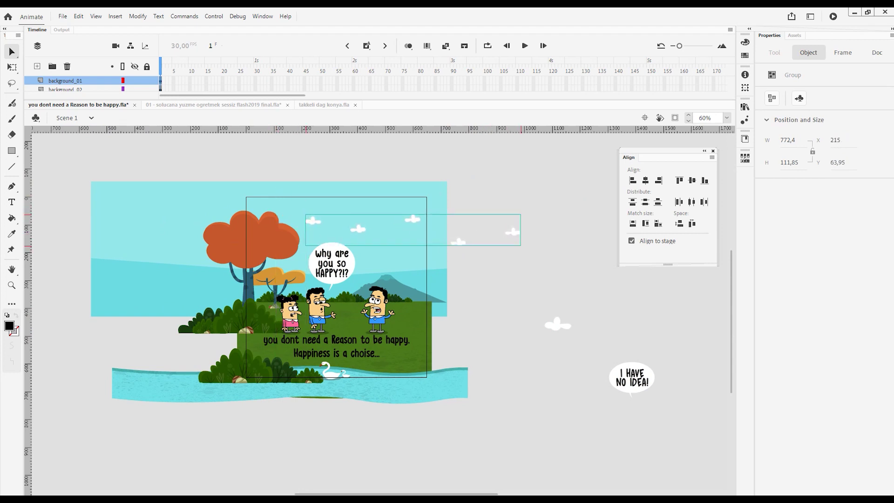
Step: Bring the "I HAVE NO IDEA!" speech bubble from the pasteboard above the second man
click(632, 378)
drag(632, 379, 379, 263)
scroll(378, 263, up, 3)
Step: Fine-tune both speech bubbles above their speakers, placing "I HAVE NO IDEA!" at about X 374, Y 190
drag(316, 252, 303, 243)
drag(405, 252, 375, 279)
drag(301, 242, 318, 241)
drag(382, 274, 416, 258)
drag(319, 240, 307, 235)
drag(407, 254, 396, 254)
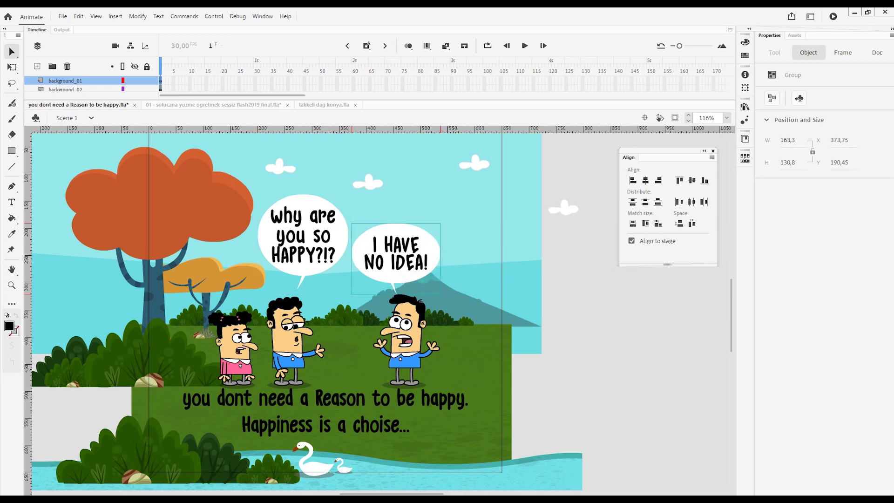
Step: Save the document
scroll(303, 309, down, 3)
scroll(473, 318, down, 4)
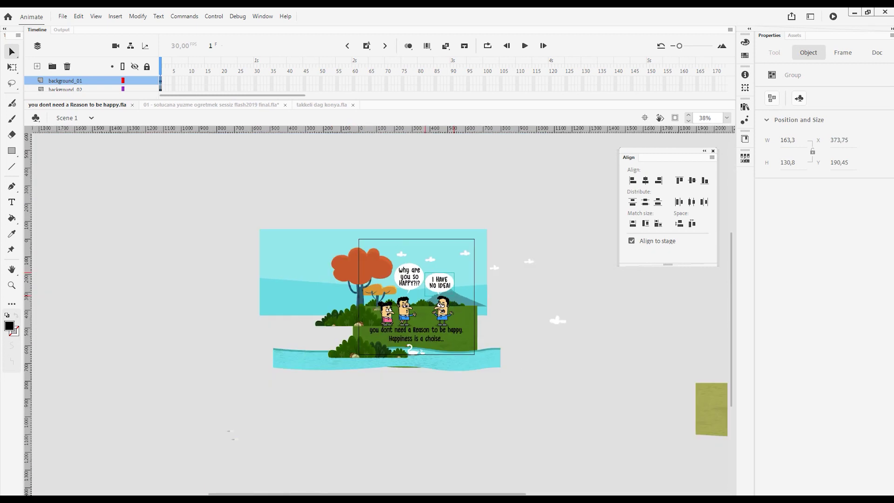
scroll(466, 309, up, 4)
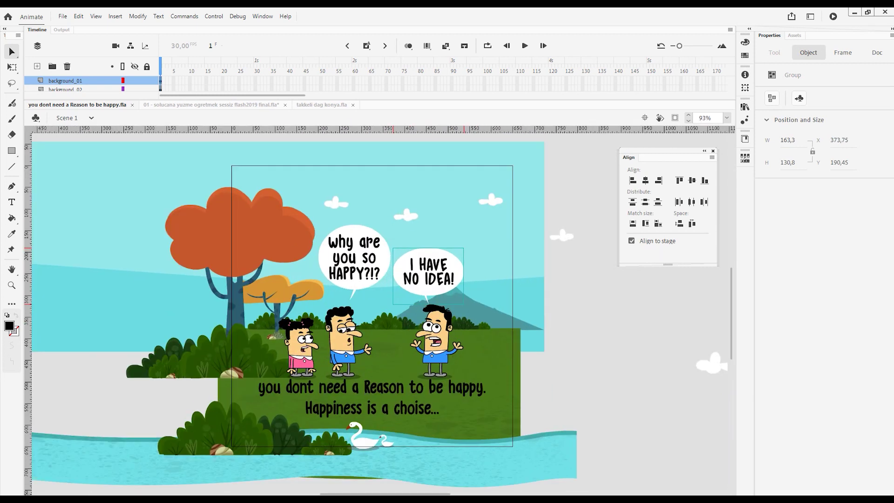
Step: Shift the rear bush at the foot of the red tree left and slightly up
scroll(250, 377, up, 2)
click(140, 344)
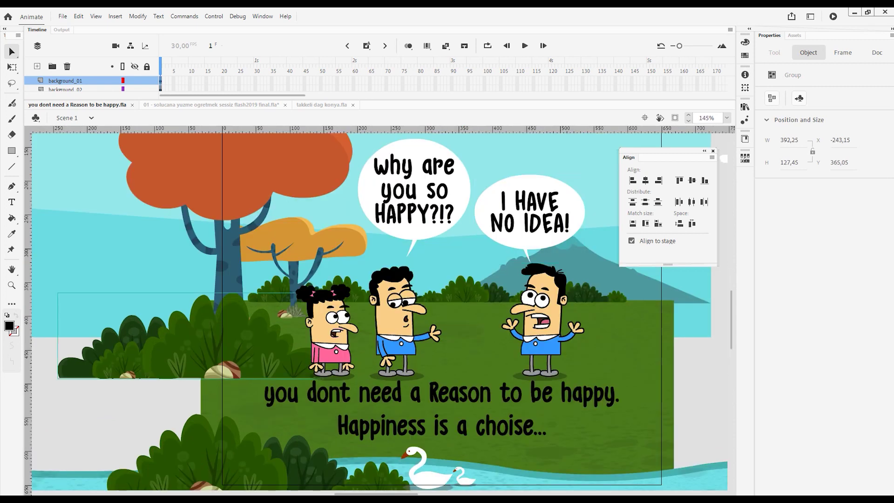
key(Up)
key(Up)
key(Up)
key(Up)
key(Up)
key(Up)
key(Up)
key(Down)
key(Down)
key(Down)
key(Down)
key(Down)
key(Down)
key(Down)
key(Left)
key(Left)
key(Left)
key(Left)
key(Left)
key(Left)
key(Left)
key(Left)
key(Left)
key(Left)
key(Left)
key(Left)
key(Left)
key(Left)
key(Left)
key(Left)
key(Left)
key(Left)
key(Left)
key(Left)
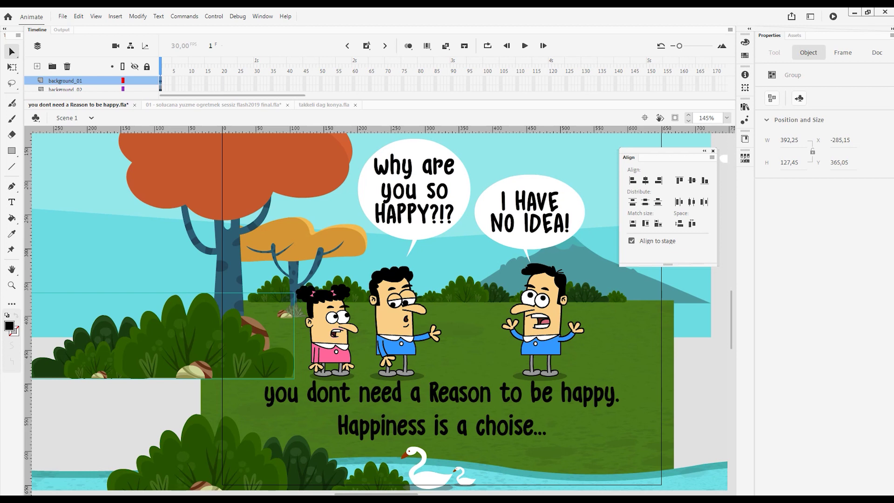
drag(187, 340, 200, 330)
Step: Ungroup the three characters and shift the girl and the man beside her left to about X 60
click(401, 326)
key(ctrl+shift+g)
key(shift+Left)
key(shift+Left)
key(Left)
key(shift+Left)
key(shift+Left)
key(Left)
key(Left)
key(Left)
key(Left)
key(Left)
key(Left)
key(Left)
key(Left)
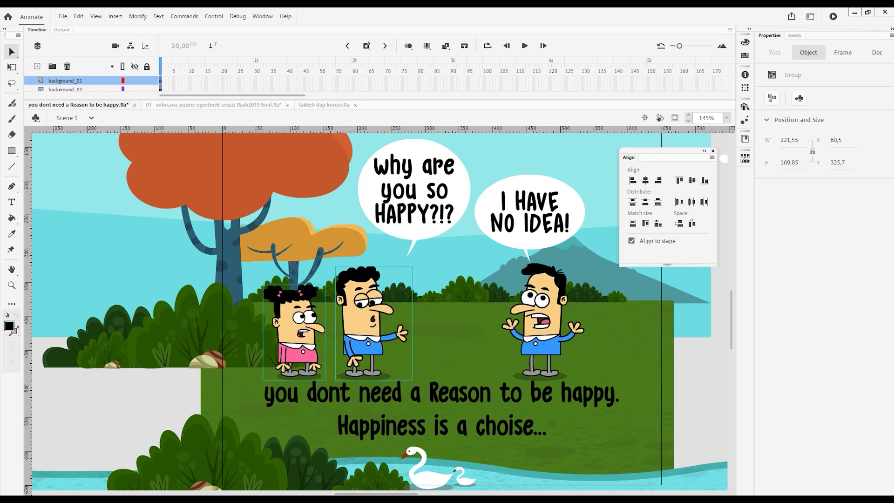
Step: Move the yellow tree in front of the mountain and shift the "why are you so HAPPY?!?" bubble to about X 168, Y 152
drag(298, 233, 639, 259)
key(ctrl+minus)
drag(367, 224, 352, 229)
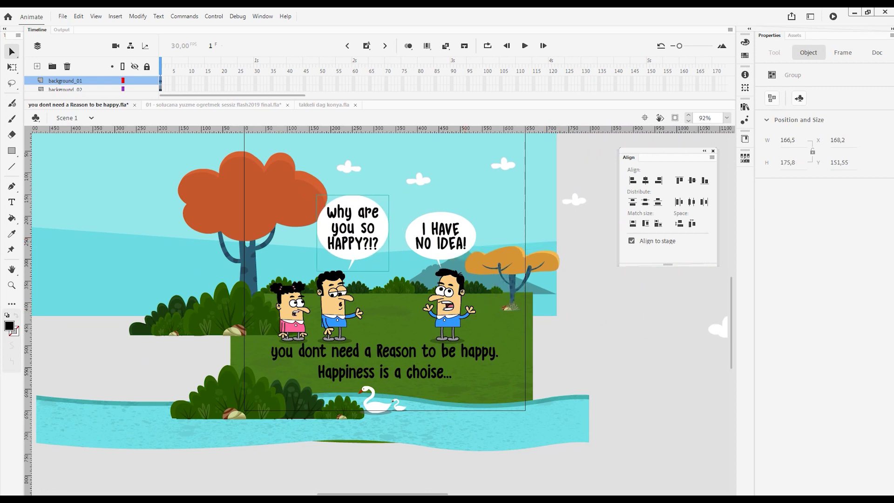
Step: Try to move the olive-green ground strip closer to the scene, to X 867.85, Y 352.35
key(ctrl+minus)
key(ctrl+minus)
key(ctrl+equal)
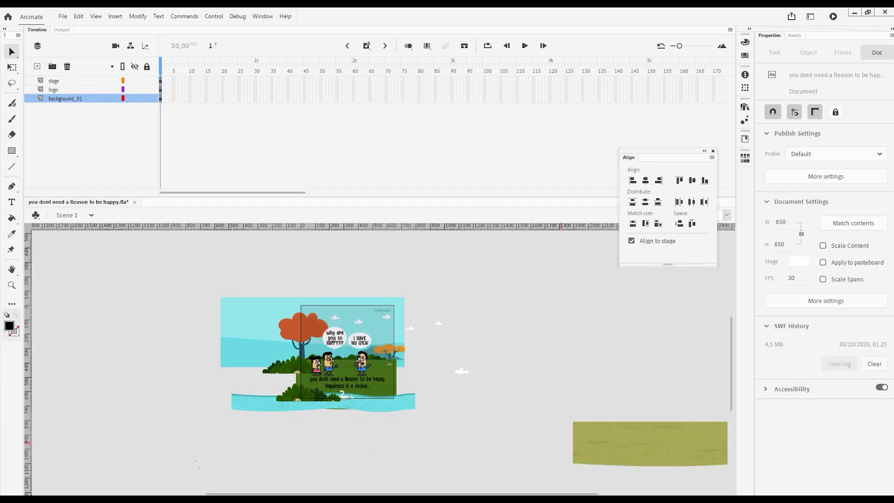
drag(650, 444, 502, 377)
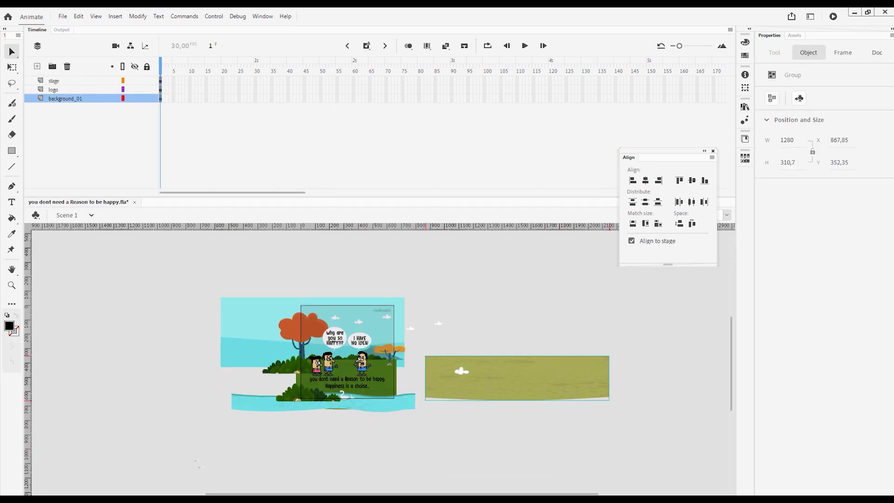
key(ctrl+z)
key(ctrl+z)
key(ctrl+z)
key(ctrl+equal)
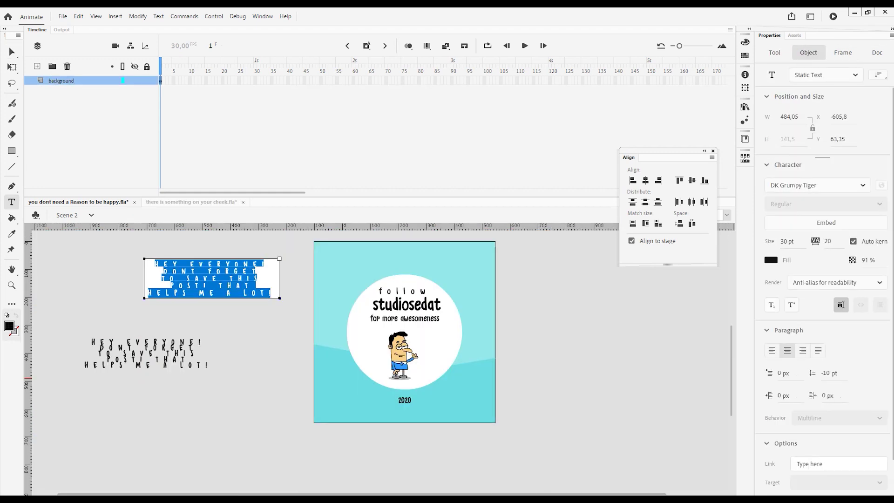
Step: Set the letter spacing of the upper "HEY EVERYONE!" text to 0 and delete the widely spaced copy below it
text(0)
key(Return)
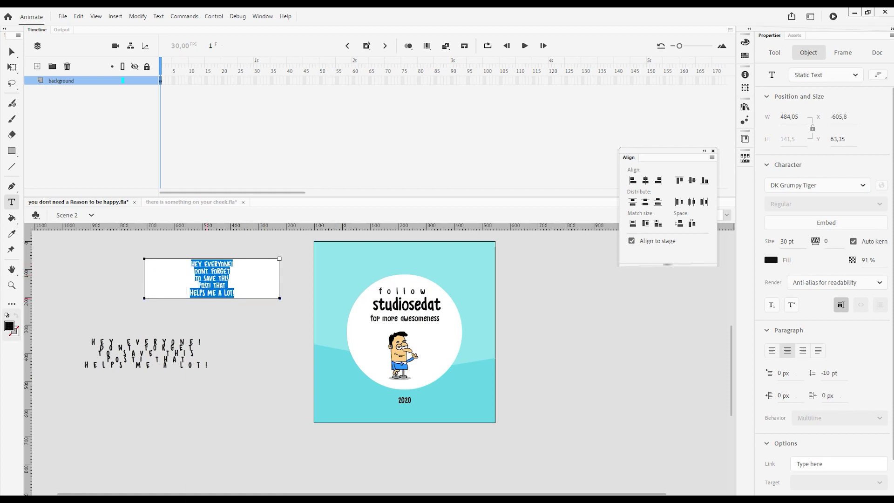
key(Escape)
click(148, 354)
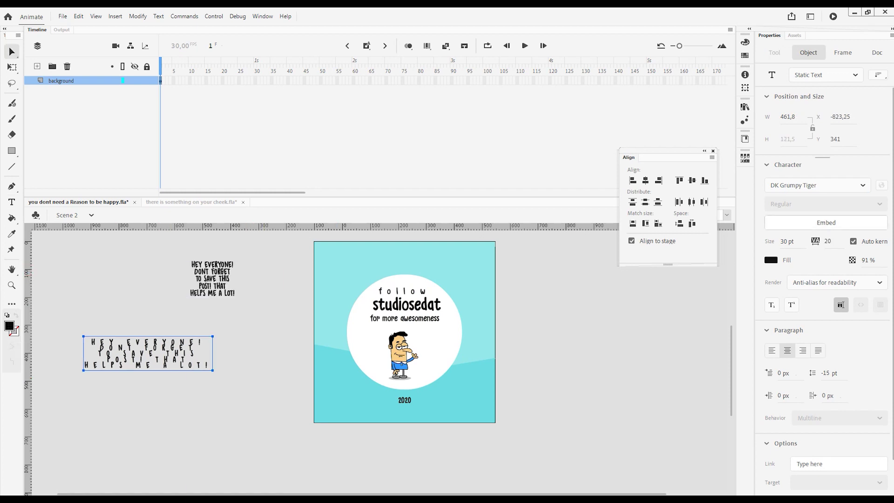
key(Delete)
Step: Narrow the "HEY EVERYONE!" text box to 161.8 wide and place it over the character on the stage
double_click(212, 279)
click(226, 373)
key(ctrl+v)
key(ctrl+z)
key(ctrl+z)
key(ctrl+z)
key(ctrl+z)
key(ctrl+z)
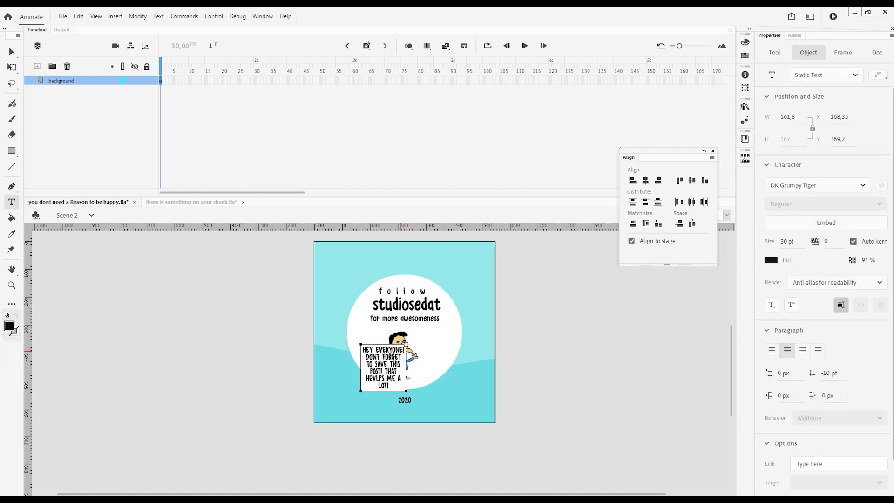
Step: Undo the placement of the "HEY EVERYONE!" text over the character and the stray V in "HELPS"
key(ctrl+z)
key(ctrl+z)
key(ctrl+z)
key(ctrl+z)
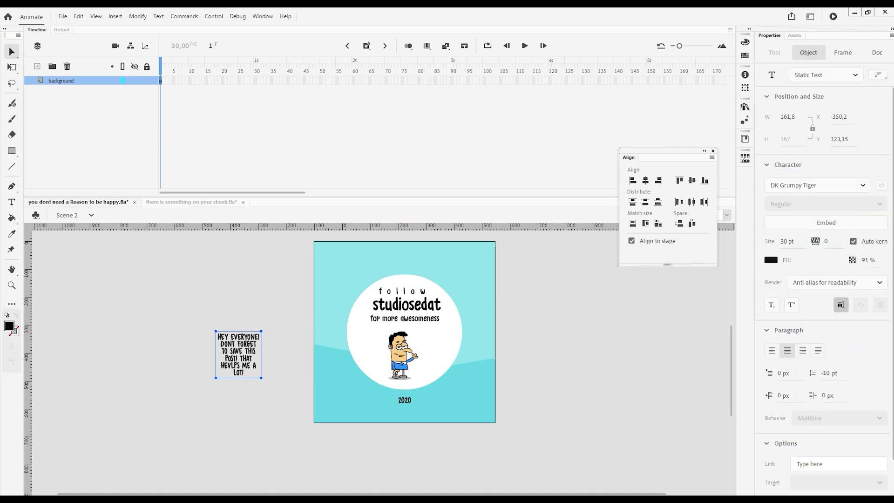
key(ctrl+z)
key(ctrl+z)
key(ctrl+z)
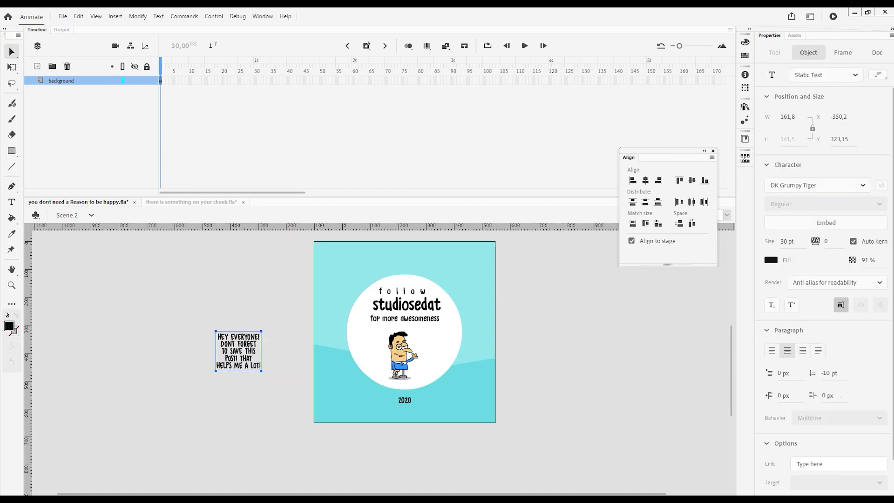
Step: Scale the "follow studiosedat" text down to 155.3 wide and move it to the stage's upper-left corner at X 13.2, Y 25.1
key(ctrl+z)
key(ctrl+z)
key(ctrl+z)
key(ctrl+z)
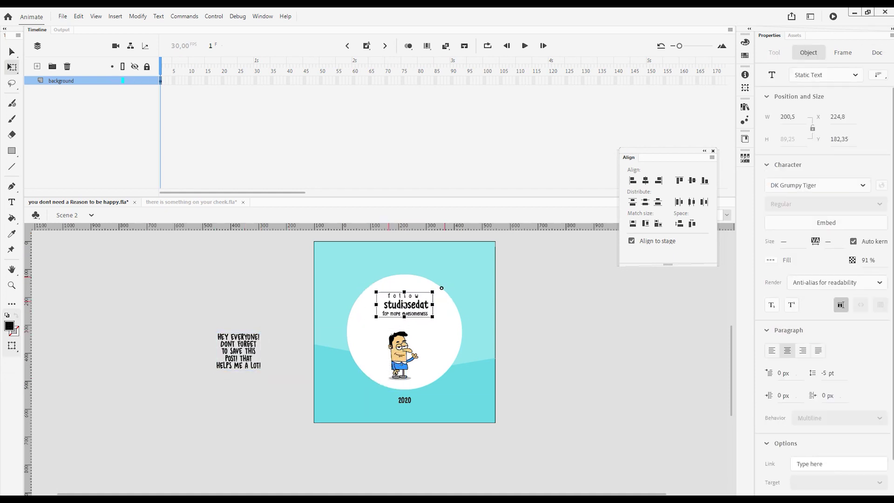
key(ctrl+z)
key(ctrl+z)
key(ctrl+z)
key(ctrl+z)
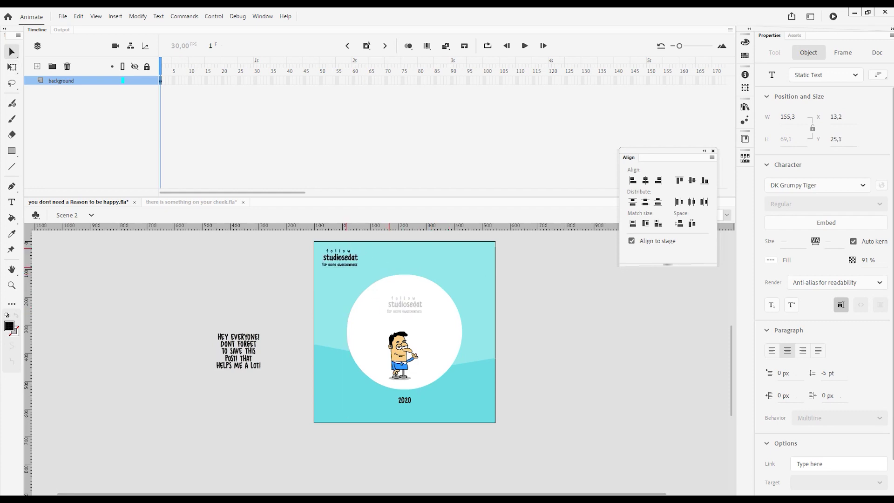
Step: Place the "HEY EVERYONE!" text inside the white circle above the character at X 238.6, Y 169.25
key(ctrl+z)
key(ctrl+=)
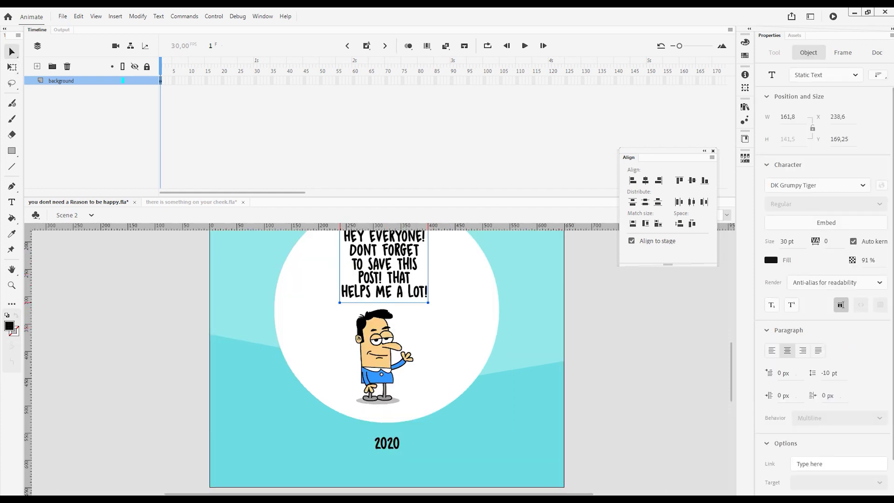
key(ctrl+z)
key(ctrl+z)
key(ctrl+z)
key(ctrl+z)
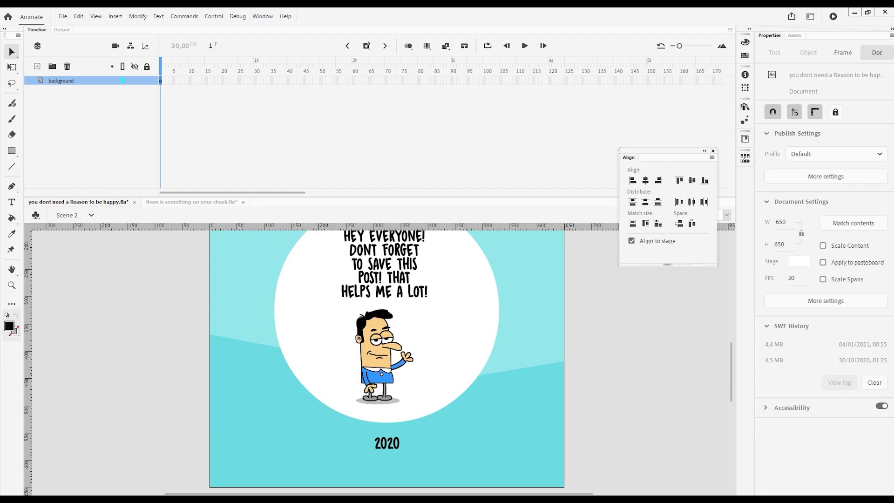
Step: Change the character's mouth graphic to frame 13, the open talking mouth
click(789, 291)
scroll(386, 359, up, 3)
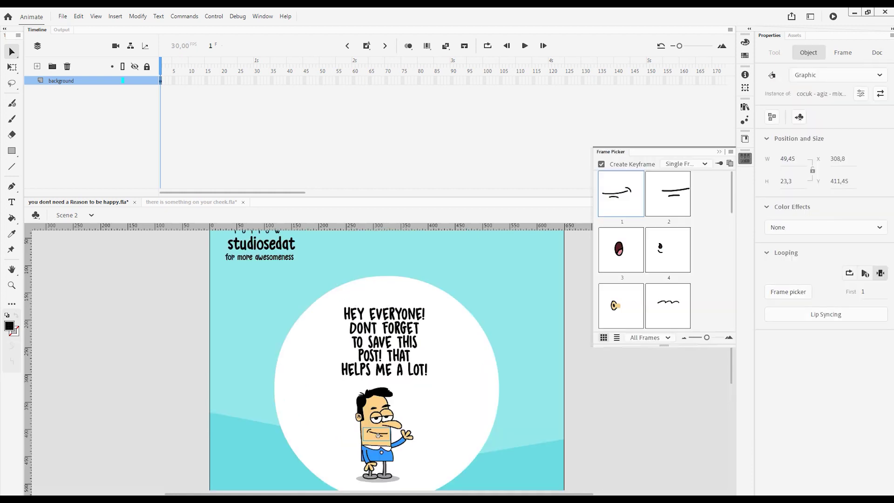
scroll(622, 251, down, 5)
click(621, 239)
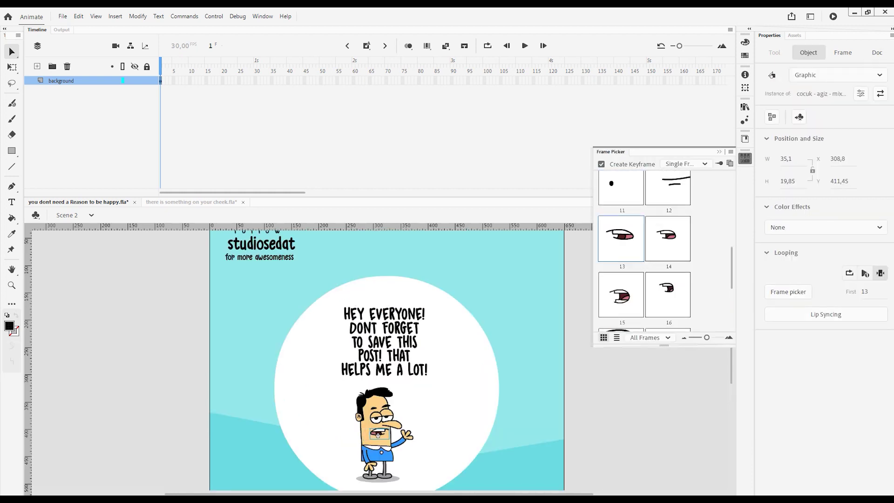
Step: Try several frames of the character's eyes graphic and set it to frame 5
key(ctrl+k)
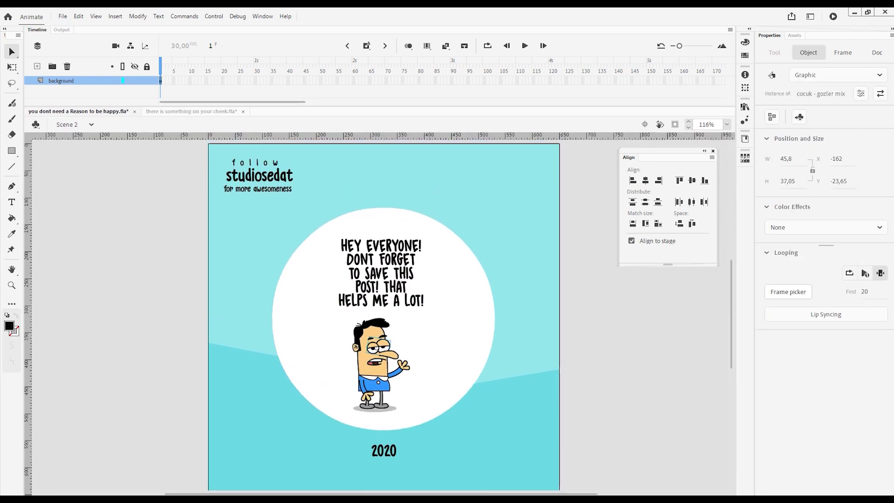
key(ctrl+k)
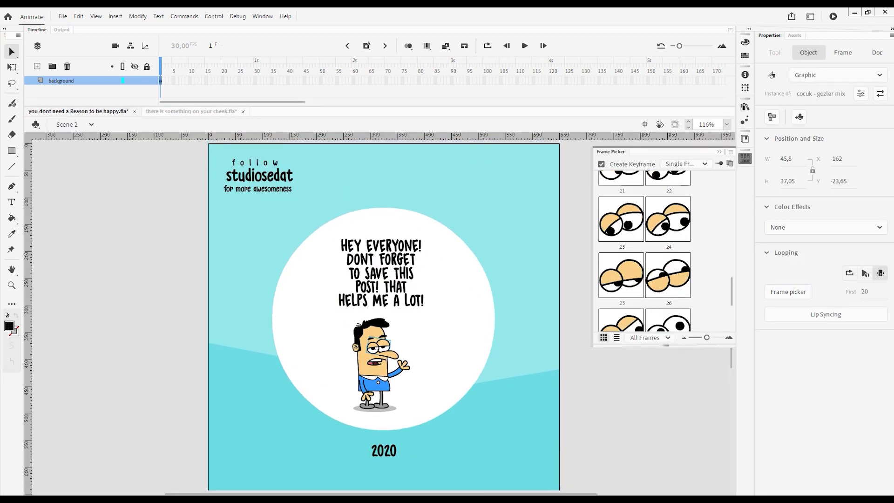
click(669, 258)
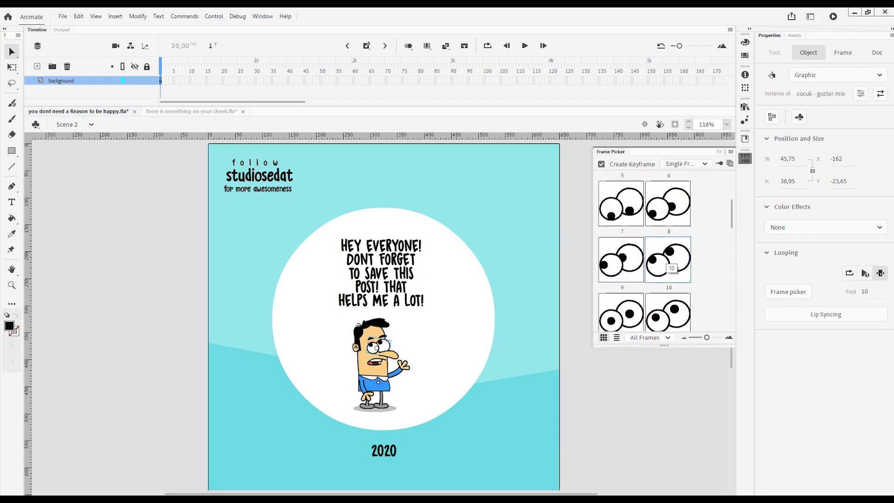
key(Down)
key(Down)
key(Down)
key(Down)
key(Down)
key(Down)
key(Down)
key(Down)
key(Down)
key(Down)
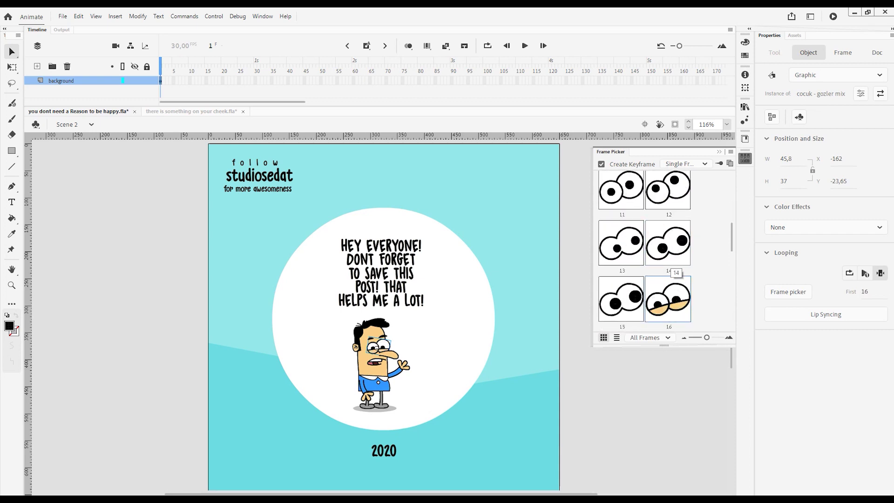
key(BackSpace)
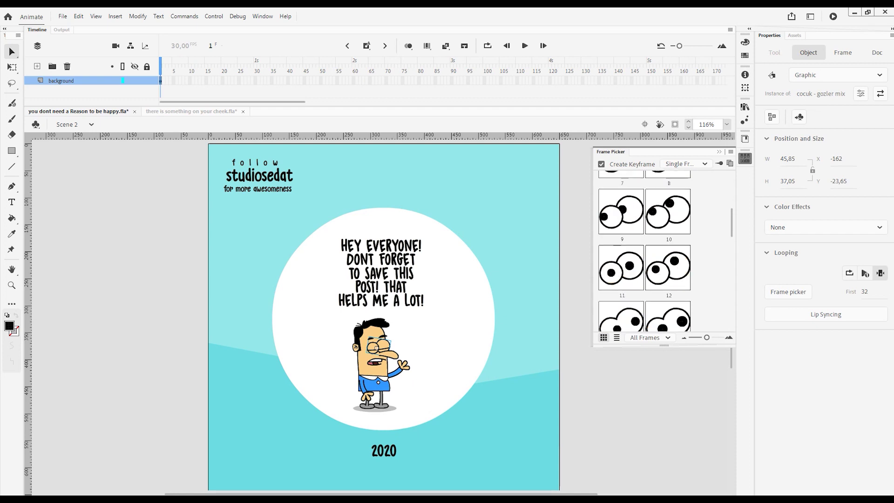
key(Down)
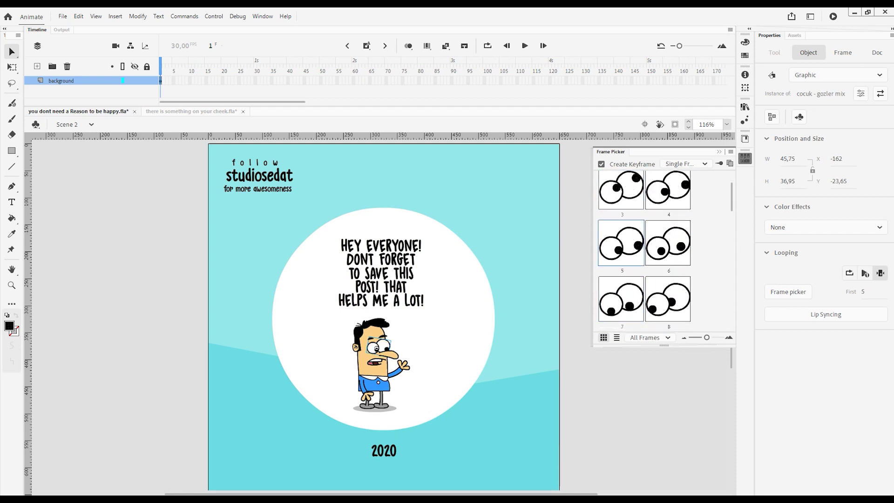
Step: Move the heart, comment, share and bookmark icon bar onto the stage's lower-right corner at X 315, Y 606
key(ctrl+minus)
scroll(258, 184, up, 3)
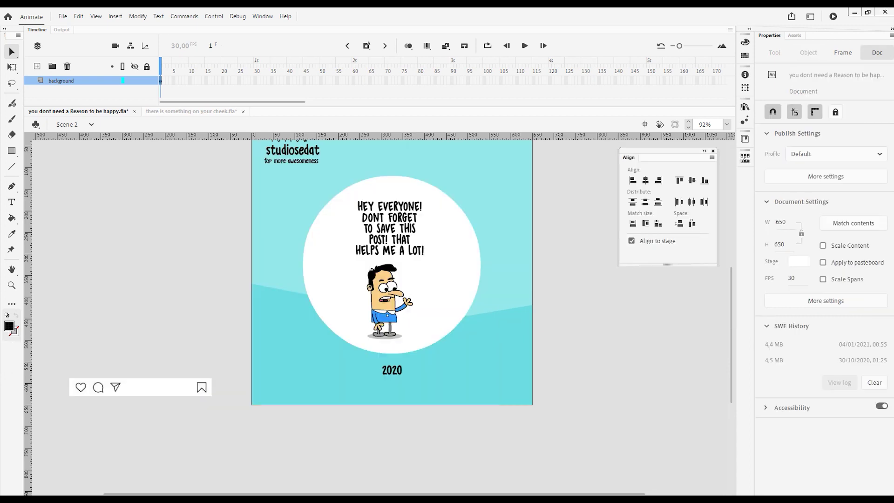
click(139, 387)
drag(140, 387, 459, 395)
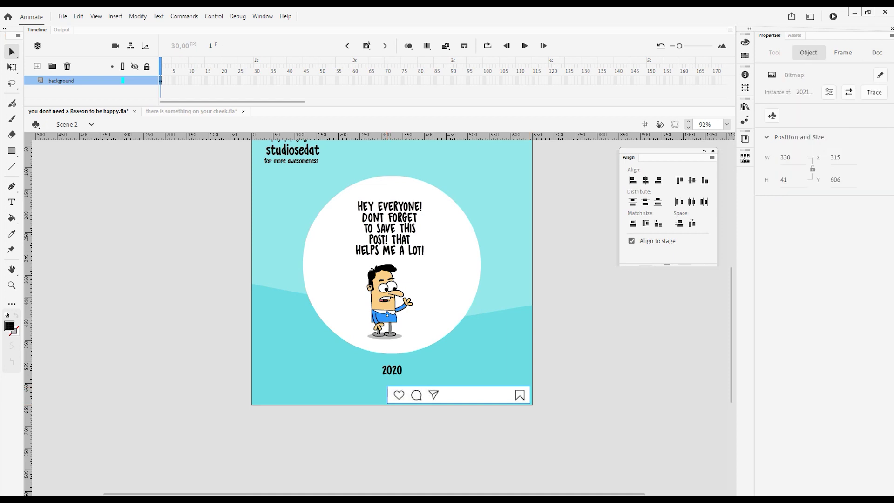
Step: Draw a rectangle about 451 by 36 extending left from the icon bar past the stage edge
key(r)
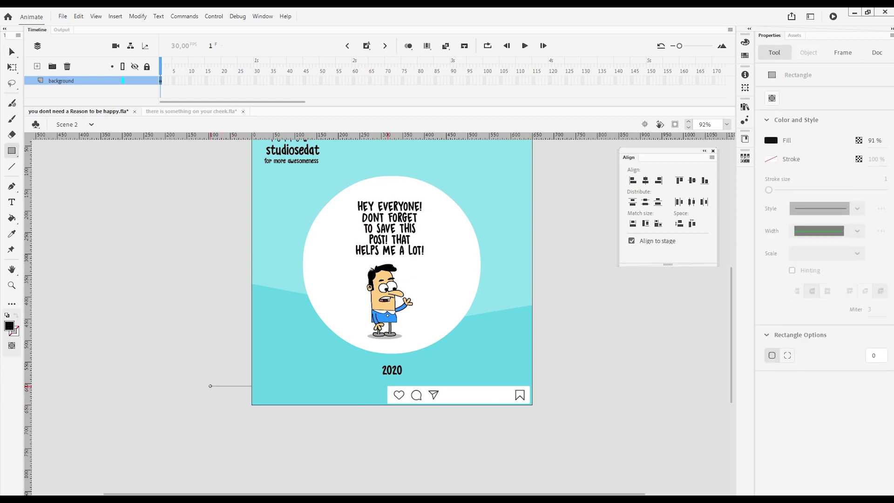
drag(222, 381, 192, 401)
key(v)
Step: Fill the new rectangle with white and group it
click(219, 394)
click(771, 208)
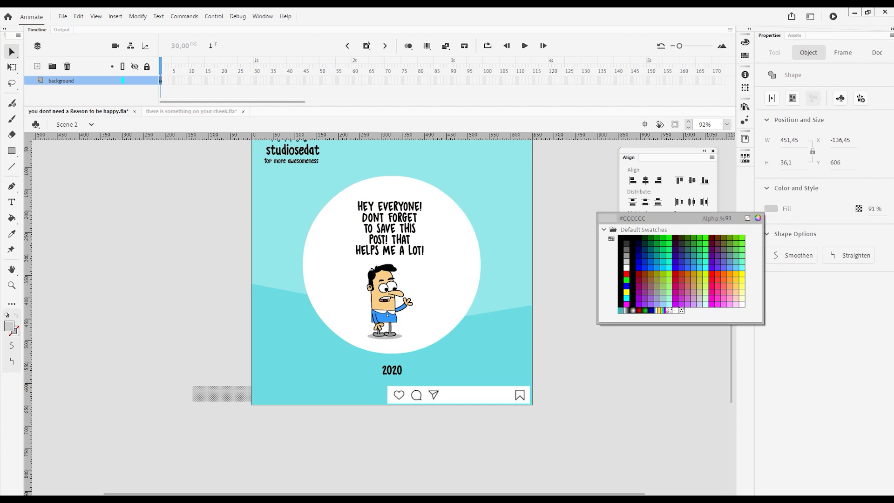
click(627, 267)
key(ctrl+g)
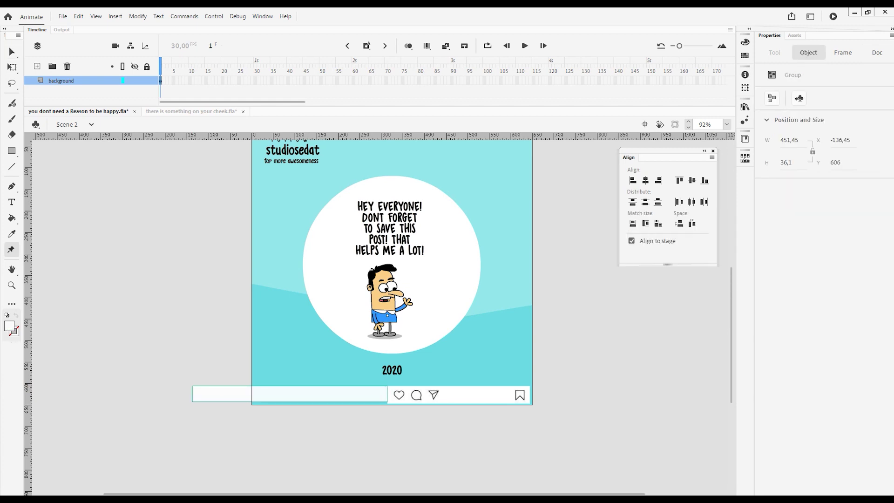
Step: Set the white rectangle's width to 650 and centre it horizontally on the stage
key(q)
scroll(289, 394, up, 5)
drag(124, 375, 154, 376)
scroll(154, 375, down, 2)
scroll(380, 316, right, 2)
scroll(399, 391, down, 2)
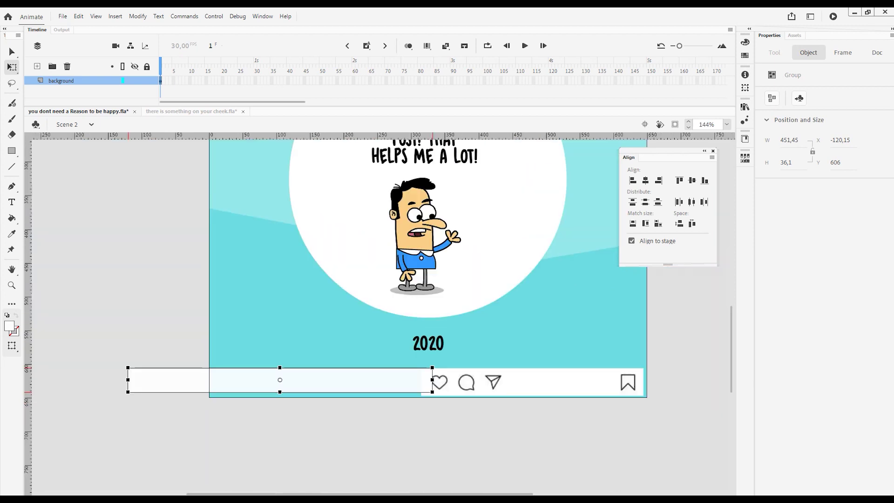
text(650)
key(Return)
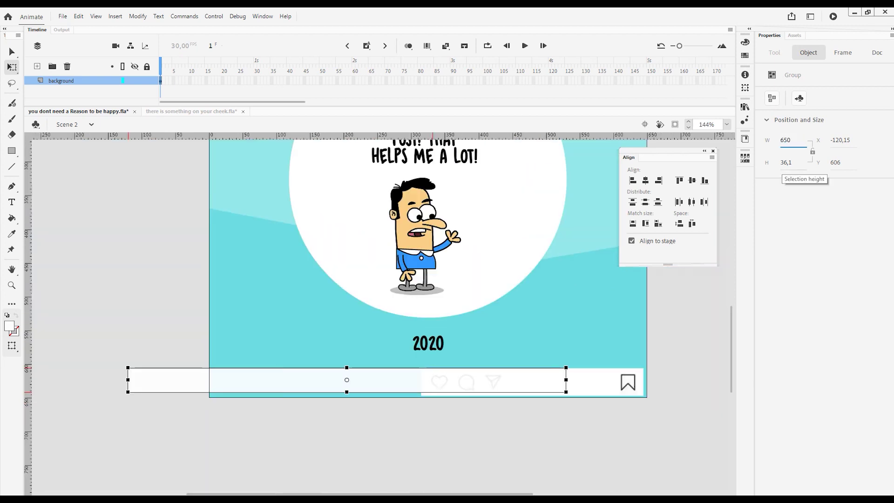
click(645, 181)
click(705, 181)
scroll(428, 315, up, 3)
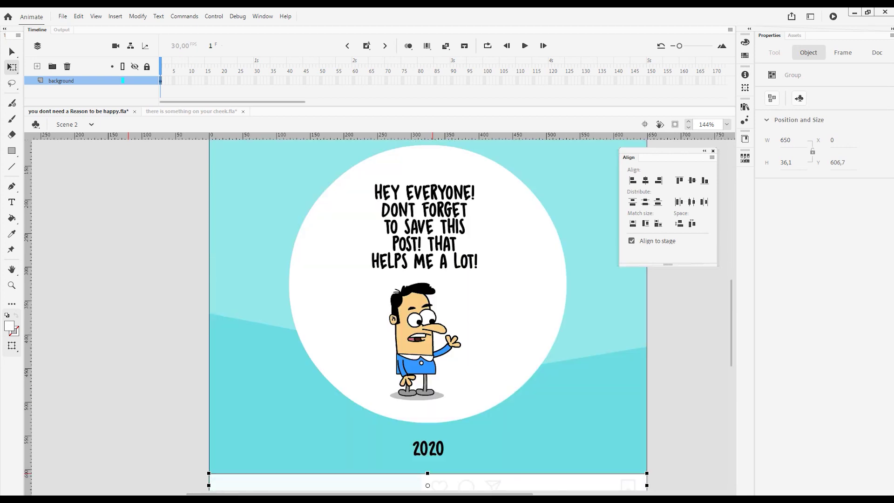
Step: Stretch the white rectangle's upper and lower edges to match the icon bar, making it about 40.55 high
scroll(428, 315, down, 3)
scroll(422, 291, up, 5)
drag(428, 190, 428, 188)
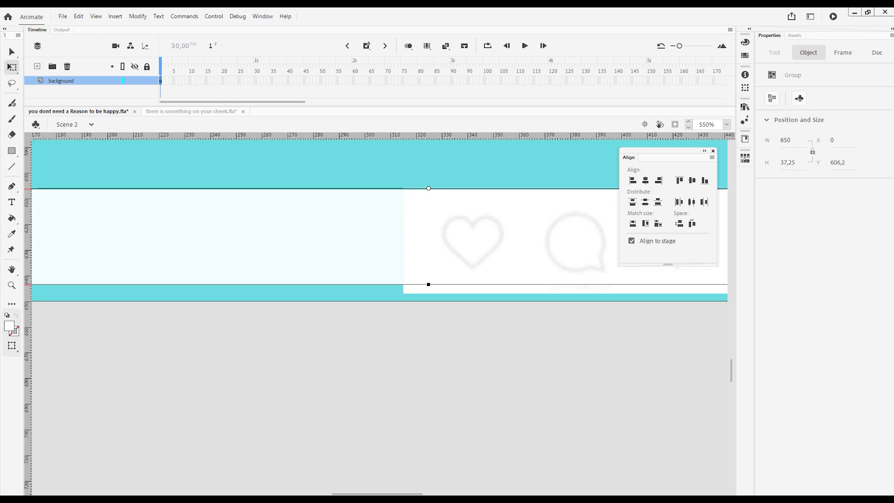
drag(429, 284, 429, 293)
scroll(429, 298, down, 5)
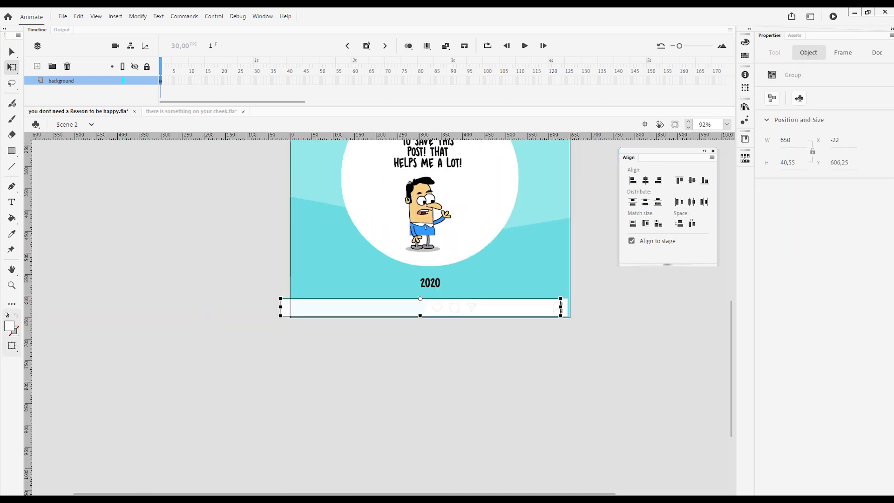
Step: Put the icon bar in front of the white strip and place a copy of the bar below the stage at X 300, Y 675
key(v)
click(494, 302)
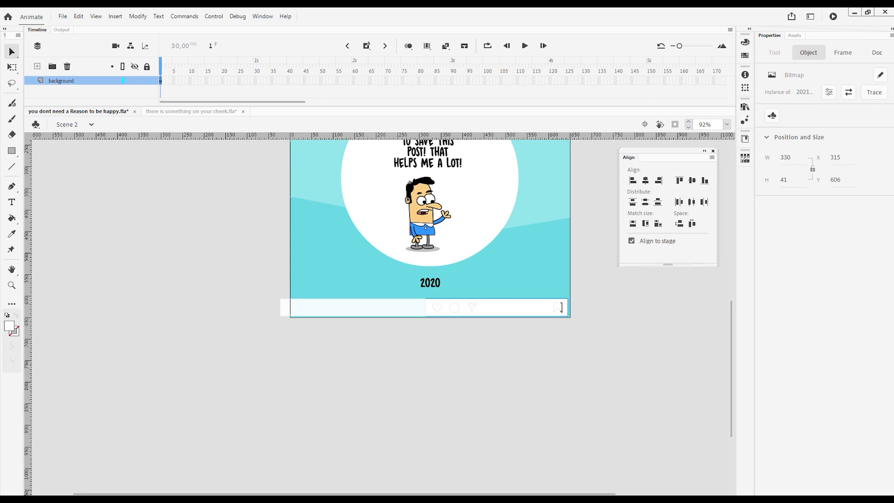
key(shift+Down)
key(ctrl+g)
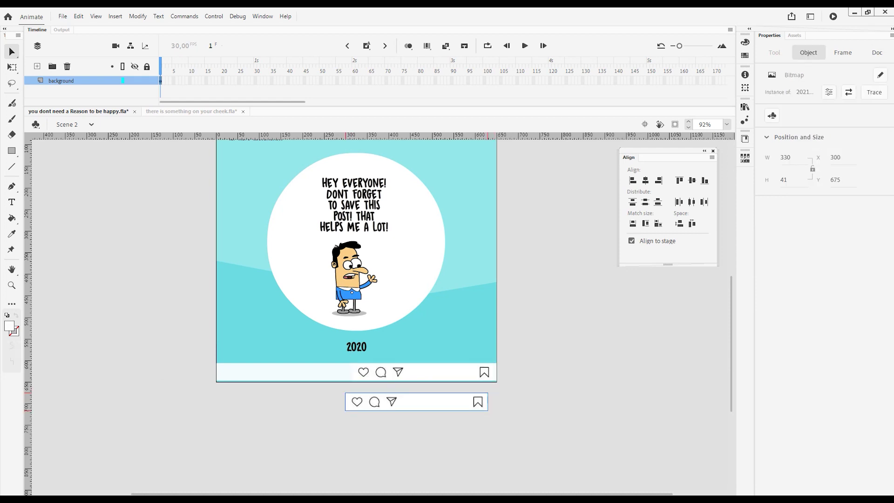
Step: Break apart the icon-bar copy below the stage and extend its white strip leftward to a bar about 648 wide
key(q)
key(ctrl+b)
drag(350, 388, 504, 427)
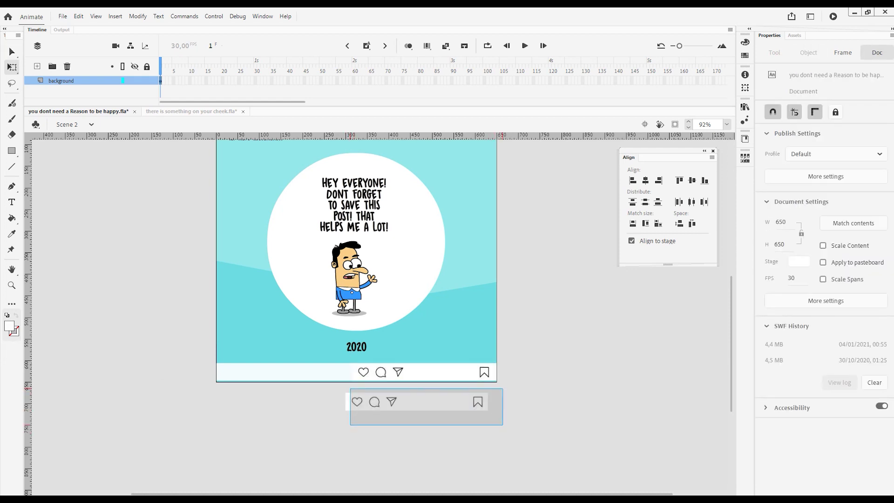
drag(402, 385, 284, 410)
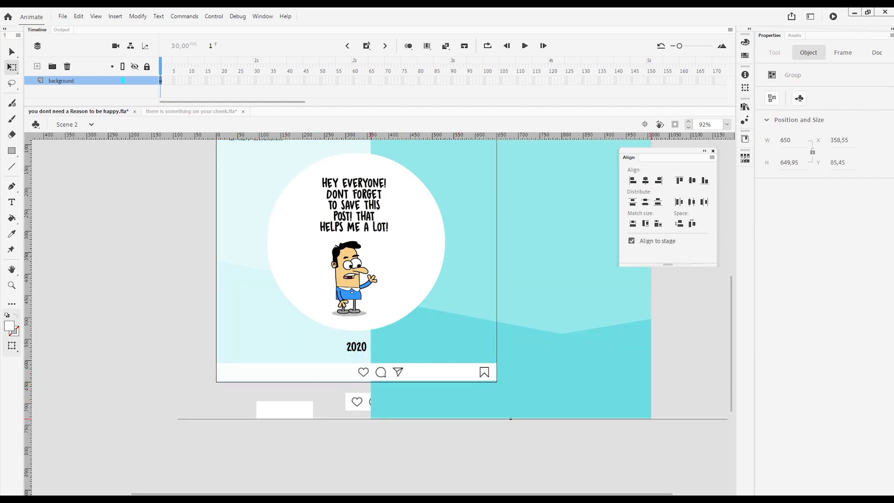
drag(371, 413, 507, 422)
click(347, 402)
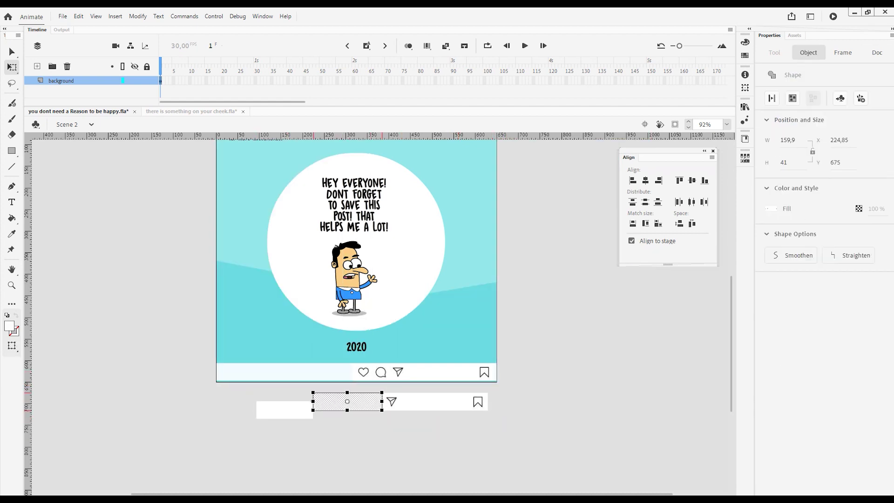
scroll(349, 403, up, 8)
scroll(322, 392, down, 8)
drag(391, 401, 166, 402)
click(279, 447)
key(v)
click(280, 401)
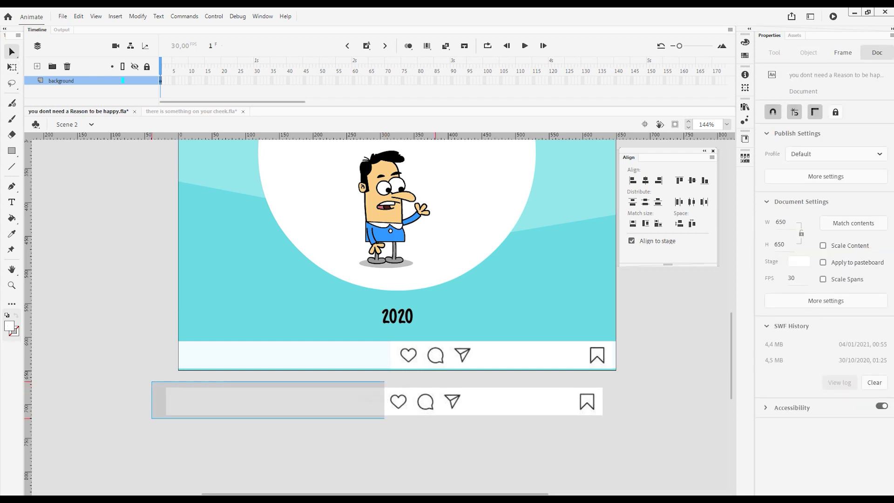
Step: Group the extended icon bar and delete the old bar and white strip from the bottom of the stage
key(ctrl+g)
click(512, 355)
key(Delete)
click(384, 402)
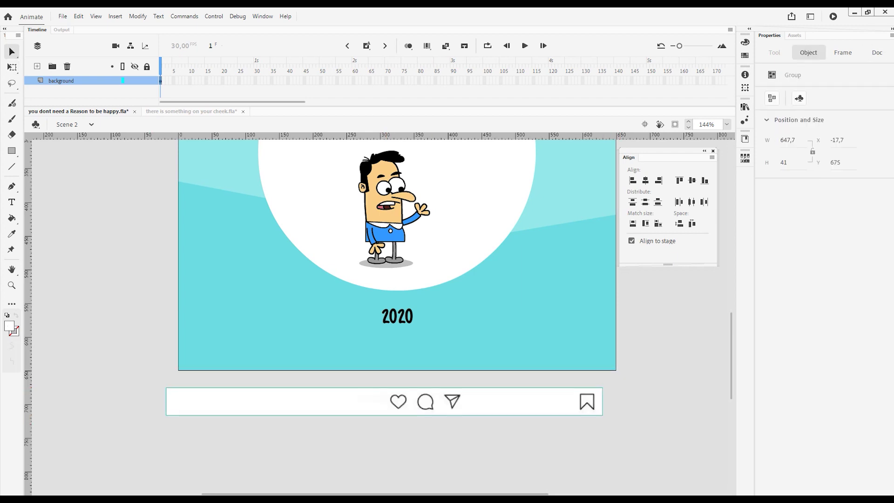
Step: Align the new icon bar to the stage's bottom edge and set its width to 650
click(679, 180)
click(705, 181)
key(Escape)
click(512, 357)
text(650)
key(Return)
scroll(660, 396, up, 2)
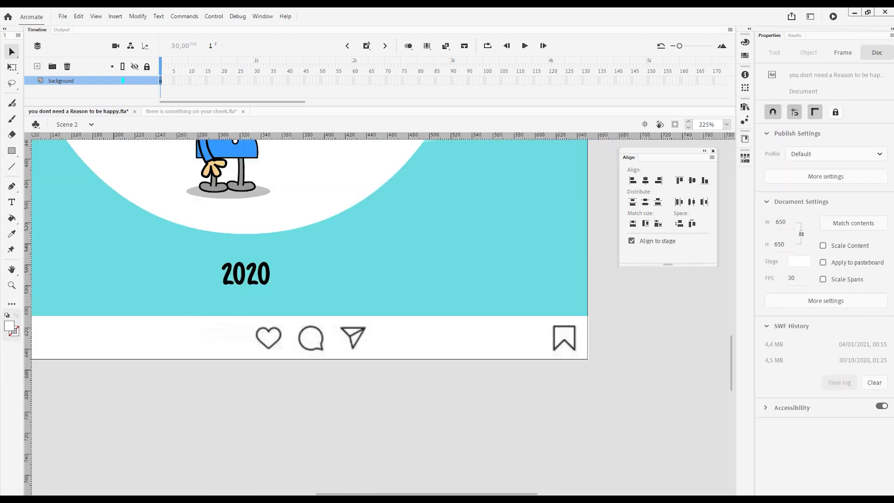
key(Escape)
scroll(326, 256, down, 3)
scroll(326, 256, up, 1)
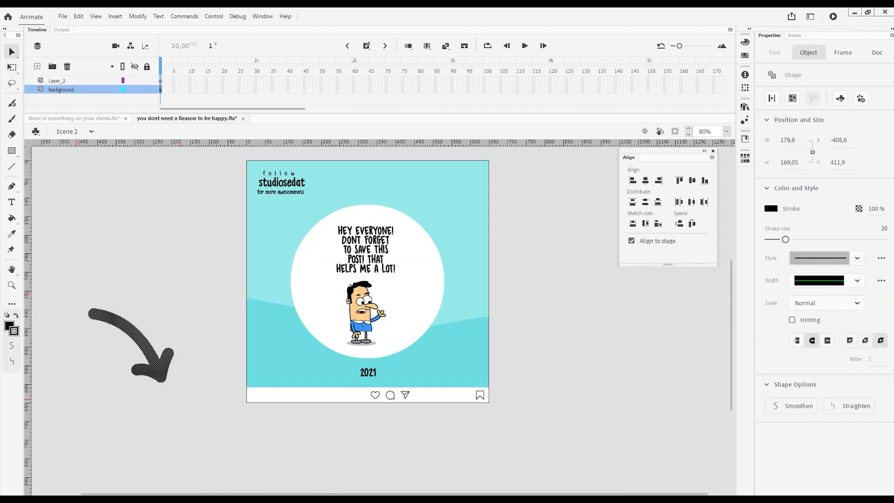
Step: Group the black arrow and place it on the lower-right part of the stage, pointing towards the bookmark icon
key(ctrl+g)
drag(157, 354, 464, 354)
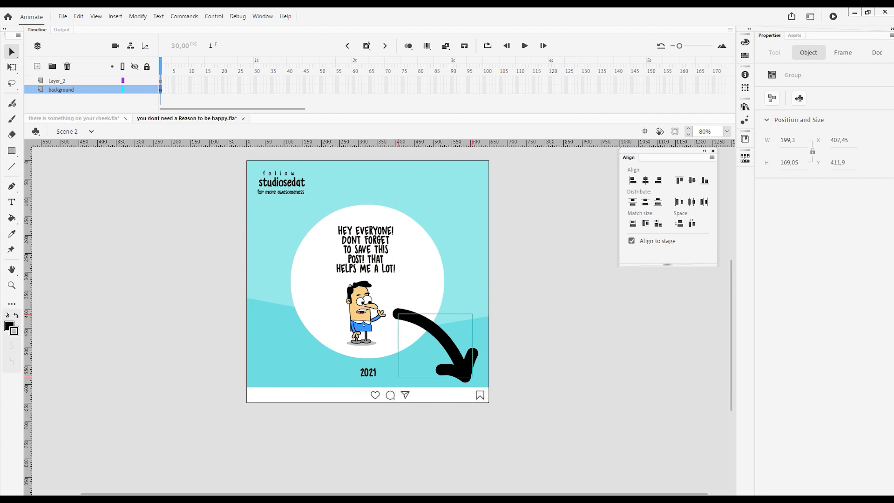
scroll(468, 380, up, 3)
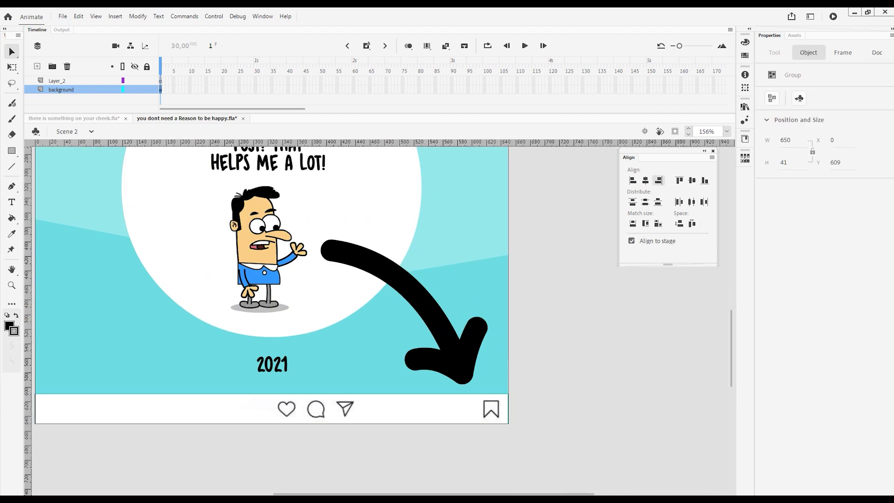
key(ctrl+1)
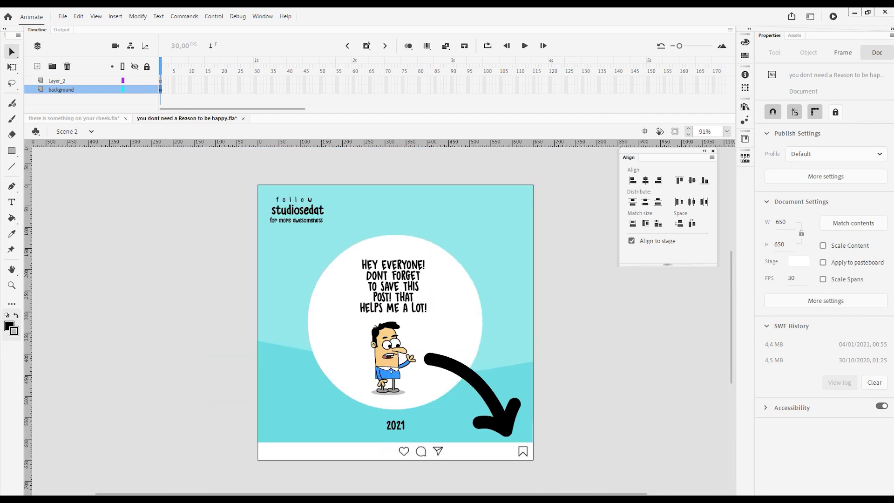
Step: Scale the arrow down to about 126 by 107, keeping its tip near the bookmark icon
key(q)
click(494, 410)
drag(424, 353, 460, 384)
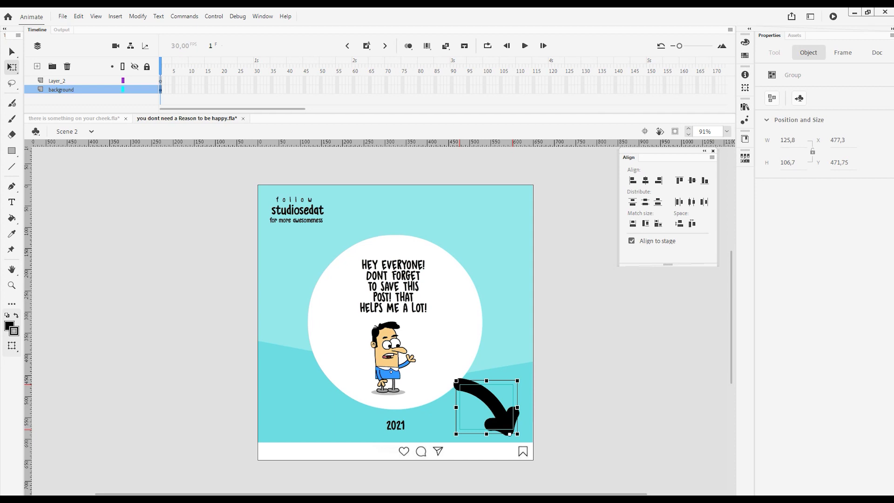
Step: Try to rotate and horizontally flip the arrow near the bookmark icon and edit its strokes, and undo these changes
drag(460, 384, 441, 401)
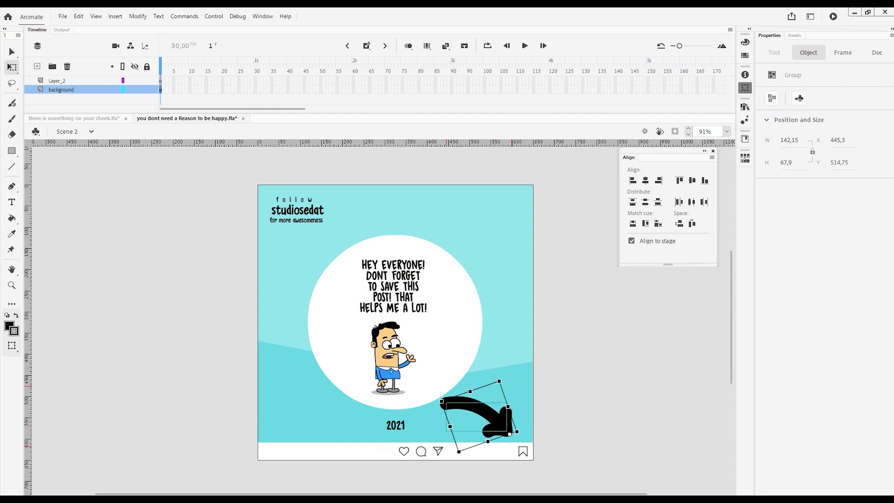
key(ctrl+t)
click(647, 169)
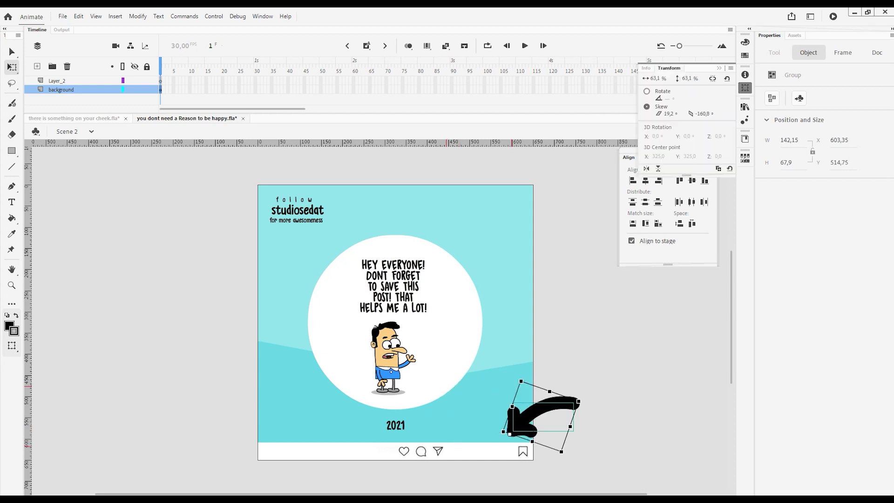
drag(577, 401, 536, 454)
double_click(470, 400)
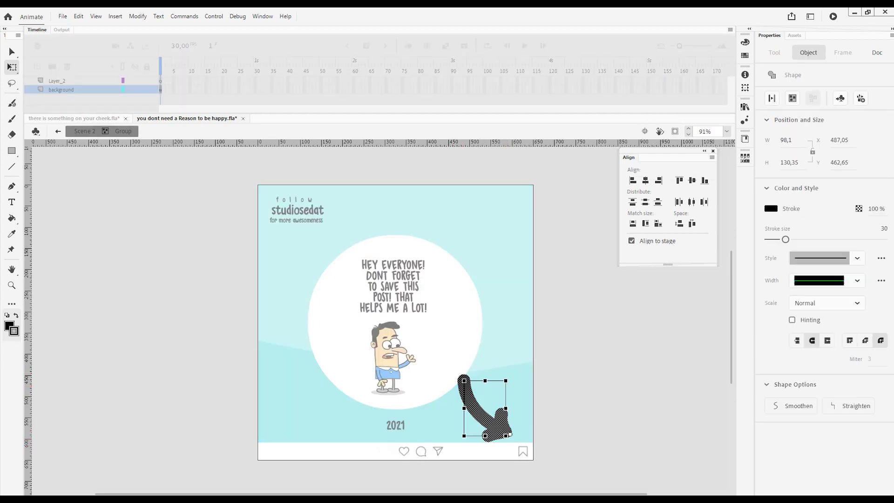
mouse_move(434, 368)
mouse_down()
mouse_move(411, 370)
mouse_move(461, 355)
mouse_move(449, 335)
mouse_move(359, 359)
mouse_move(426, 317)
mouse_move(443, 379)
mouse_move(461, 378)
mouse_move(555, 429)
mouse_move(554, 442)
mouse_up()
click(485, 410)
double_click(554, 442)
key(ctrl+a)
click(484, 409)
key(ctrl+z)
key(ctrl+z)
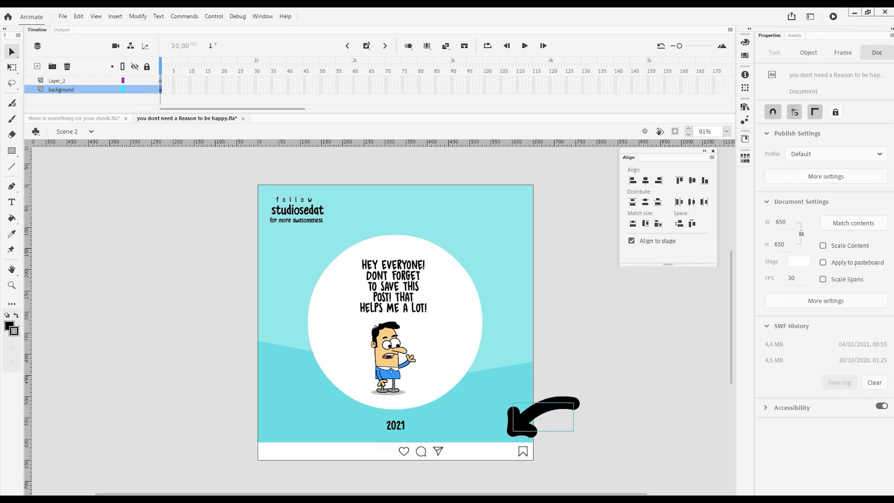
key(ctrl+z)
Step: Enlarge the message text to about 333 wide above the character
scroll(343, 294, down, 2)
click(385, 287)
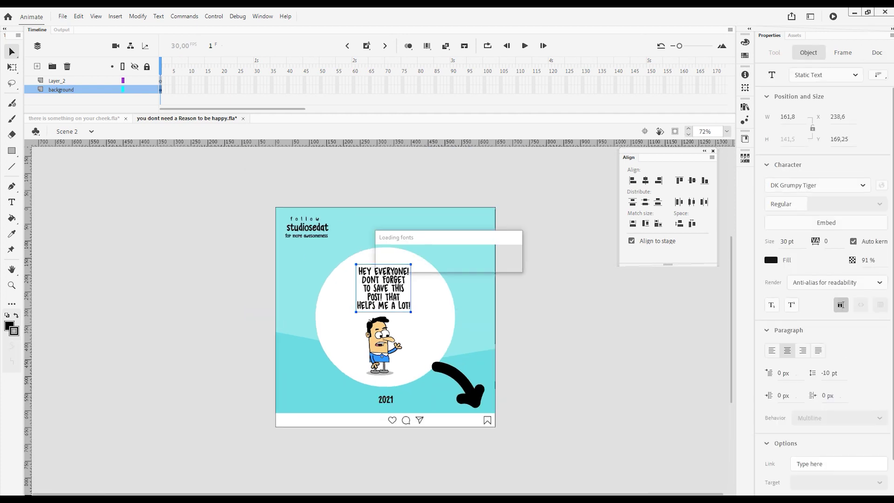
key(q)
drag(411, 311, 440, 311)
Step: Delete the follow logo text and the white circle behind the character
click(306, 227)
drag(305, 227, 303, 394)
key(v)
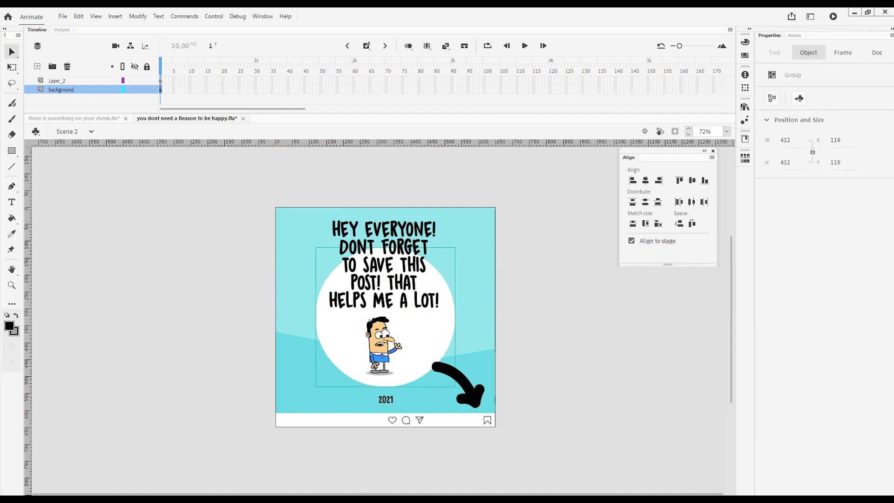
key(Escape)
Step: Copy the "why are you so HAPPY?!?" speech bubble from Scene 1 into Scene 2 and place it left of the stage
click(92, 131)
click(65, 148)
key(ctrl+shift+g)
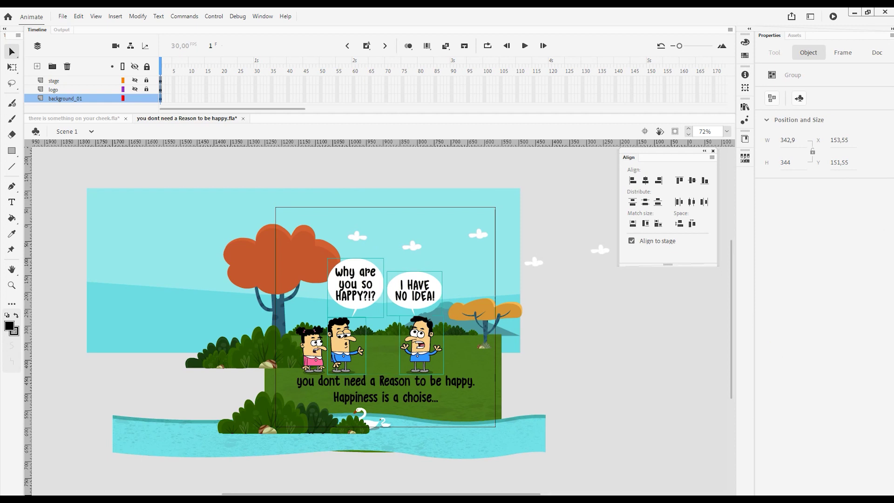
click(355, 285)
click(92, 131)
click(65, 160)
key(ctrl+v)
drag(383, 318, 189, 277)
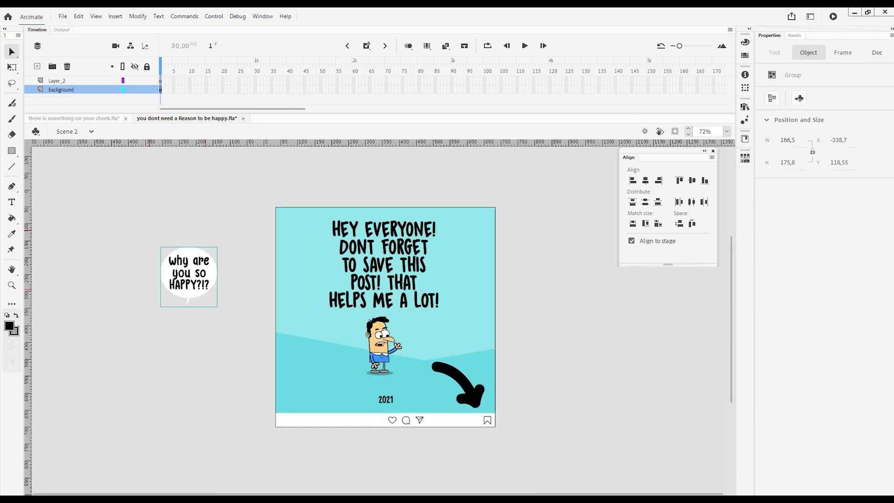
Step: Delete the text inside the pasted speech bubble, move the bubble over the message and enlarge it to about 500 by 443
key(Delete)
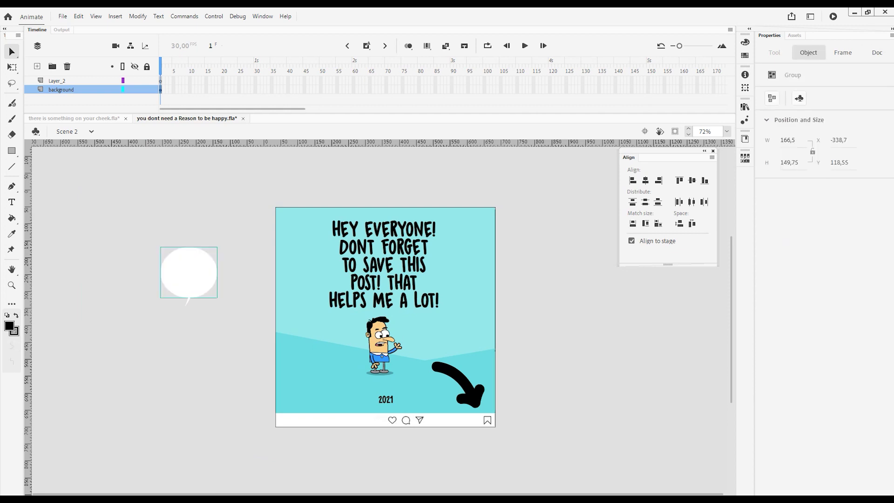
drag(190, 275, 407, 301)
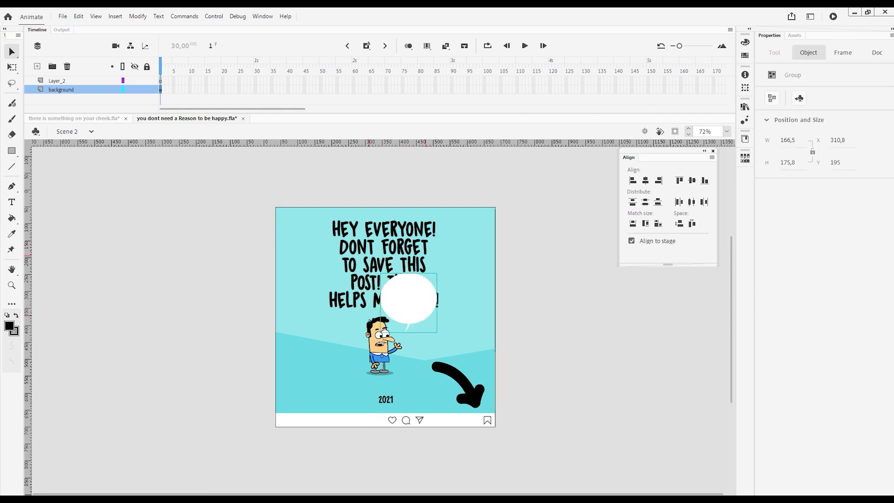
key(q)
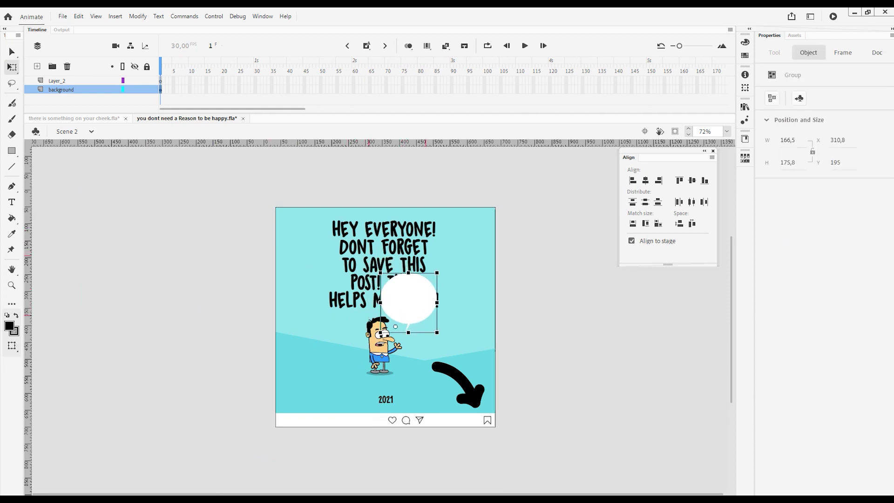
drag(437, 332, 494, 339)
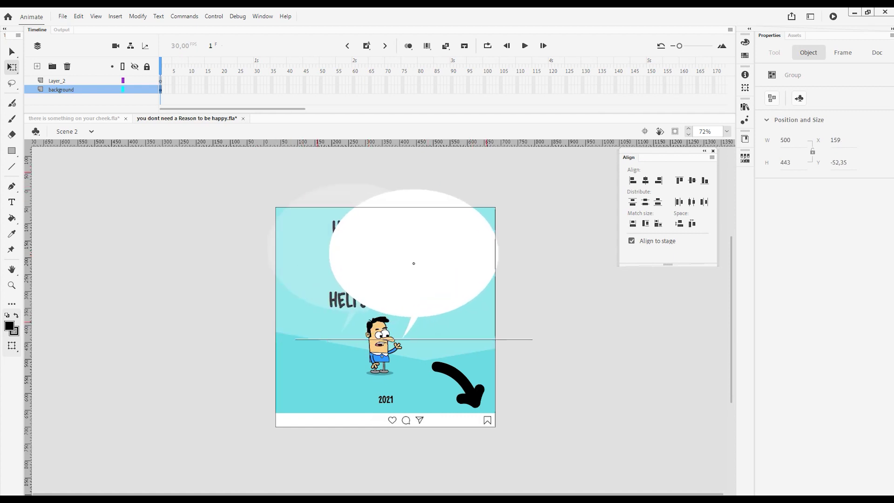
Step: Arrange the message text in front of the speech bubble and position the bubble around it above the character
click(342, 295)
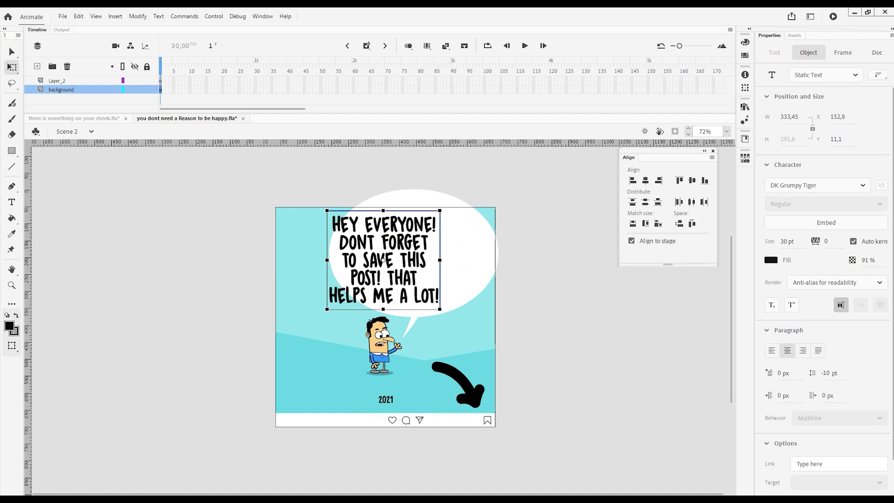
drag(410, 311, 380, 328)
click(380, 345)
key(v)
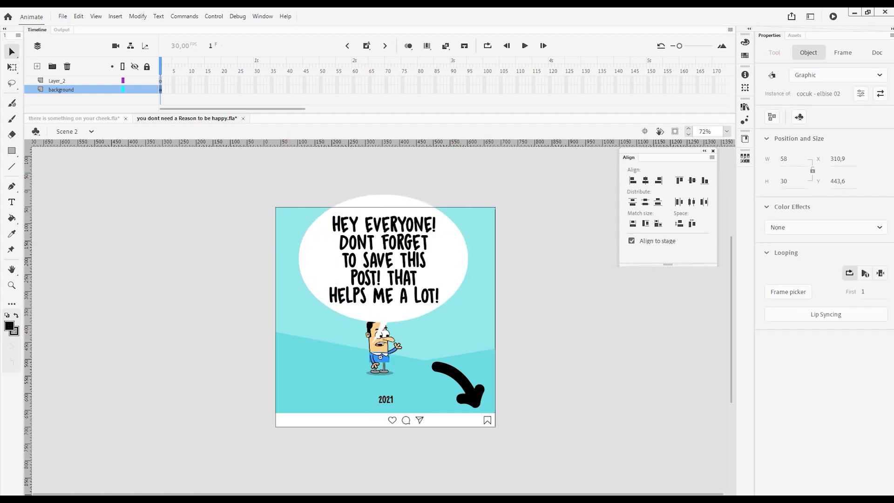
Step: Move the sky background aside and place the speech bubble and message text in the empty area right of the stage
click(383, 261)
shift+click(316, 261)
drag(317, 261, 357, 251)
mouse_move(241, 304)
mouse_down()
mouse_move(403, 380)
mouse_move(238, 301)
mouse_up()
click(559, 363)
drag(500, 232, 533, 196)
click(423, 252)
shift+click(513, 210)
drag(423, 252, 590, 408)
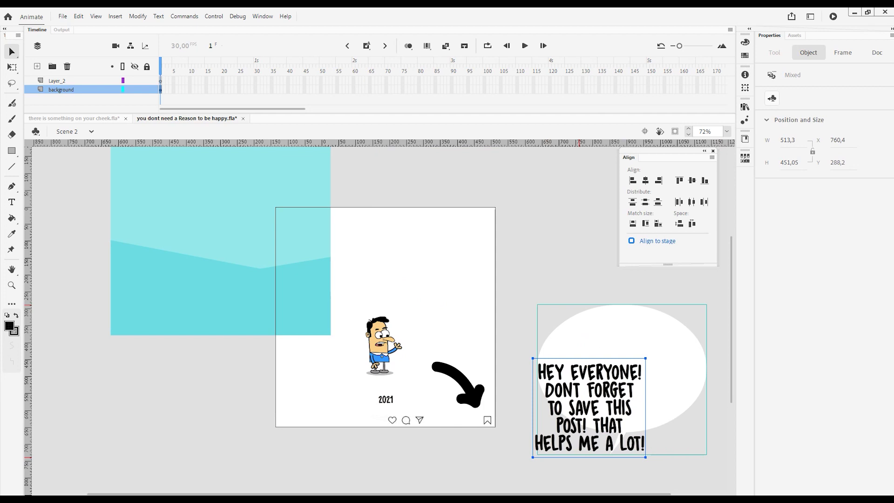
Step: Centre the message text and speech bubble on each other instead of the stage, and nudge the text slightly upward
click(632, 241)
click(692, 180)
click(646, 181)
click(582, 471)
click(617, 379)
drag(617, 379, 617, 364)
click(582, 470)
Step: Centre the sky background horizontally and vertically on the stage
click(196, 210)
key(ctrl+alt+2)
key(ctrl+alt+5)
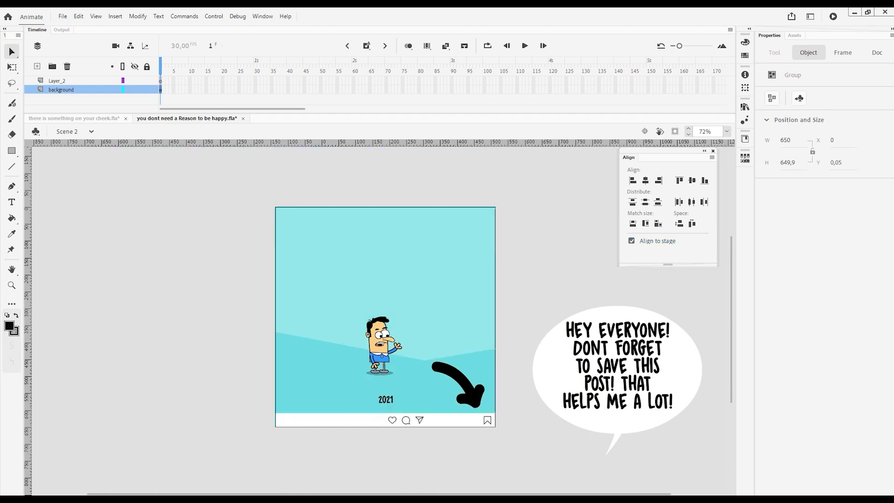
Step: Move the sky background onto a new layer named SKY and centre it on the stage
key(ctrl+x)
click(37, 66)
double_click(53, 89)
text(SKY)
key(Return)
key(ctrl+v)
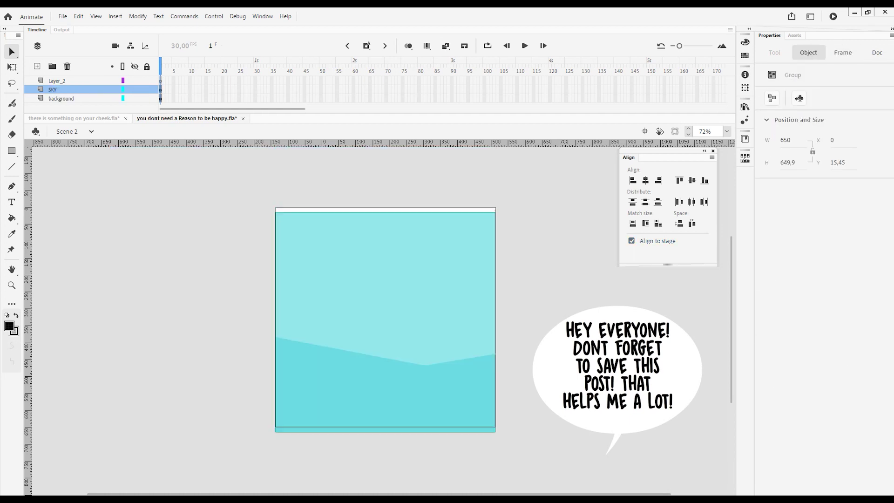
key(ctrl+alt+5)
key(ctrl+shift+a)
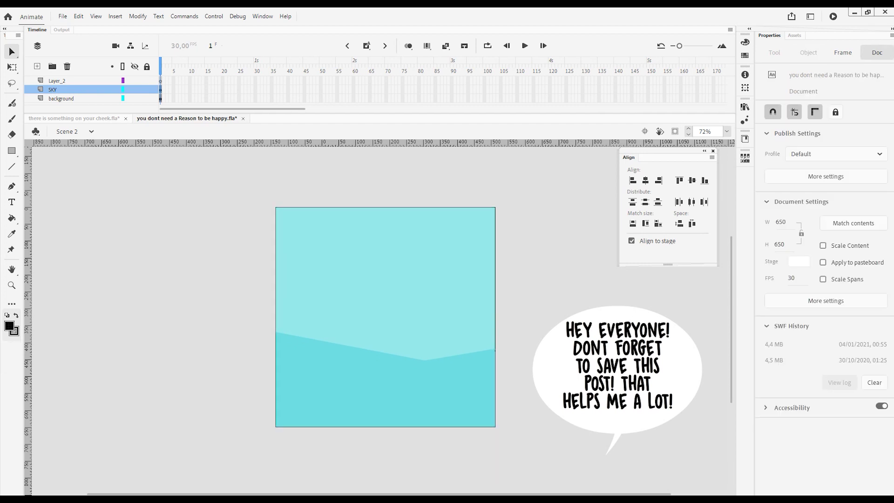
Step: Reorder the layers so that SKY lies below the background layer
drag(52, 90, 52, 100)
click(61, 90)
double_click(61, 89)
click(70, 98)
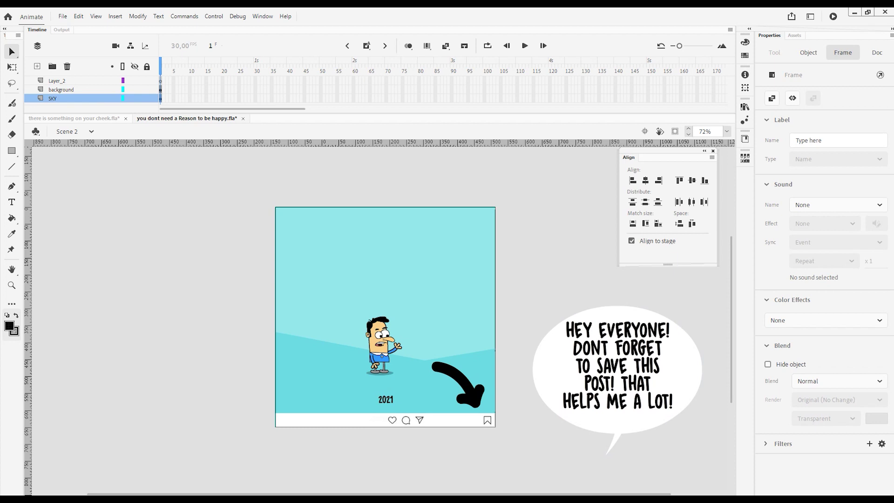
Step: Temporarily hide and lock the SKY layer to check the remaining artwork, and restore its visibility and editability
click(386, 399)
click(335, 420)
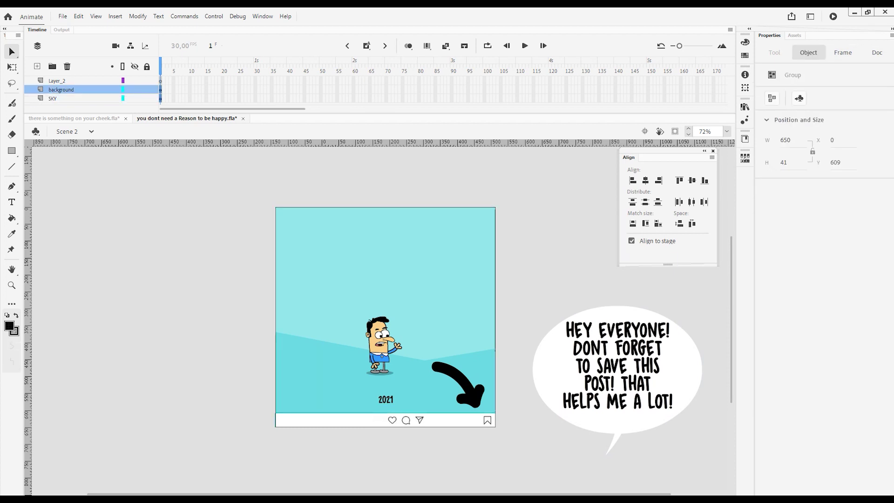
click(134, 99)
click(146, 98)
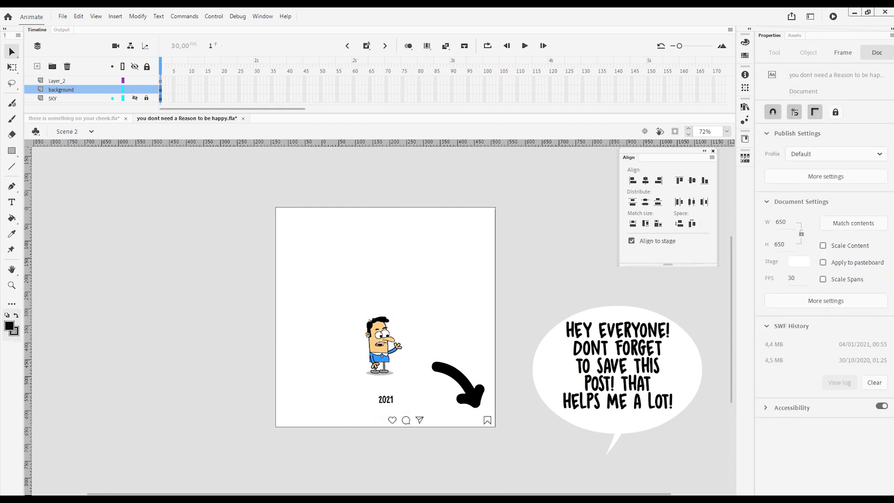
click(134, 98)
click(146, 98)
Step: Set the sky background's width and height to 700
click(52, 98)
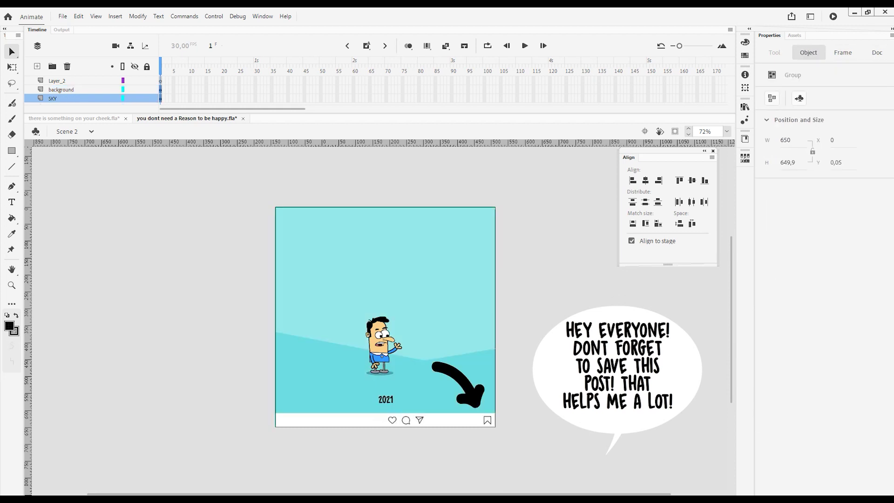
text(700)
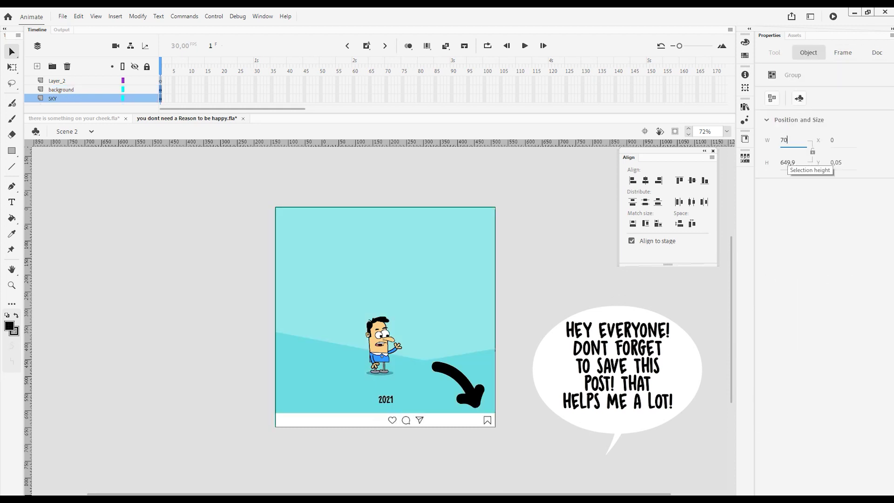
key(Return)
click(788, 162)
text(700)
key(Return)
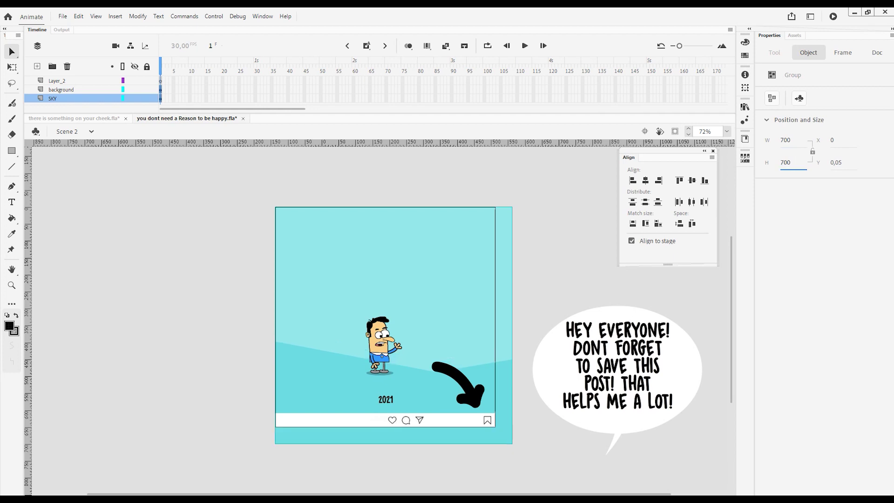
Step: Centre the 700-wide sky background horizontally and vertically on the stage
key(ctrl+alt+5)
key(ctrl+alt+2)
key(ctrl+shift+a)
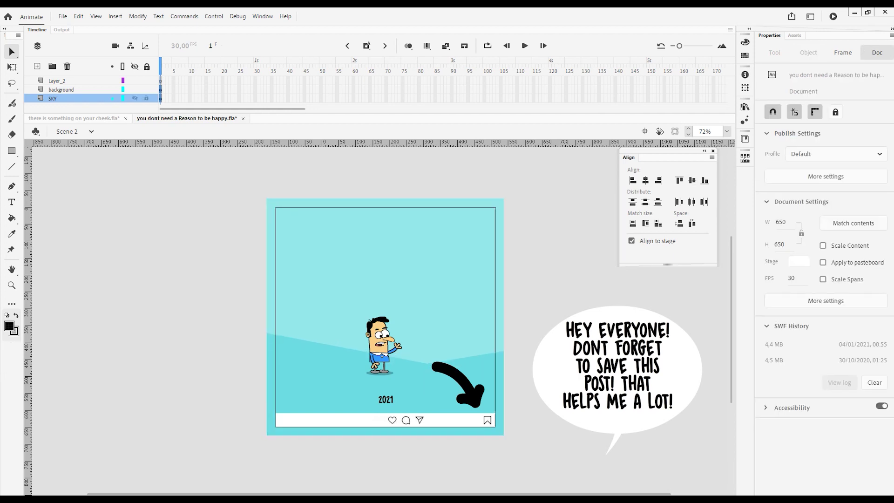
Step: Set the sky background's width and height to 650 and centre it on the stage in both directions
click(52, 98)
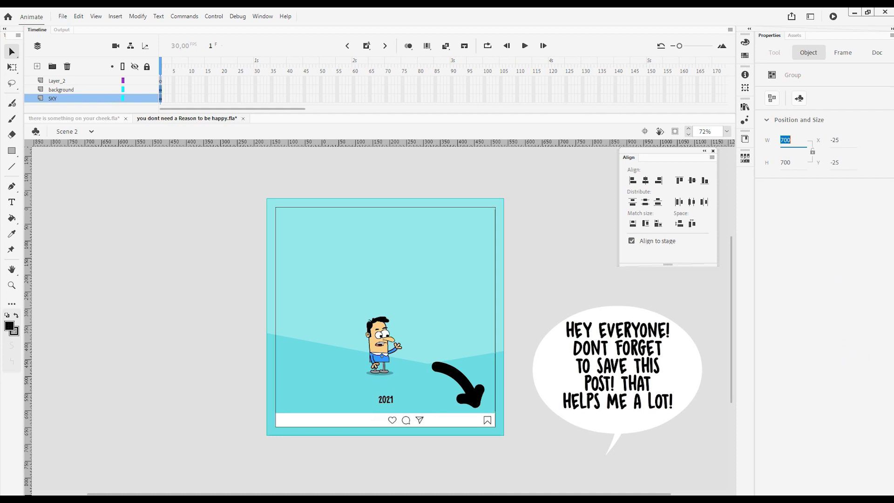
text(650)
key(Return)
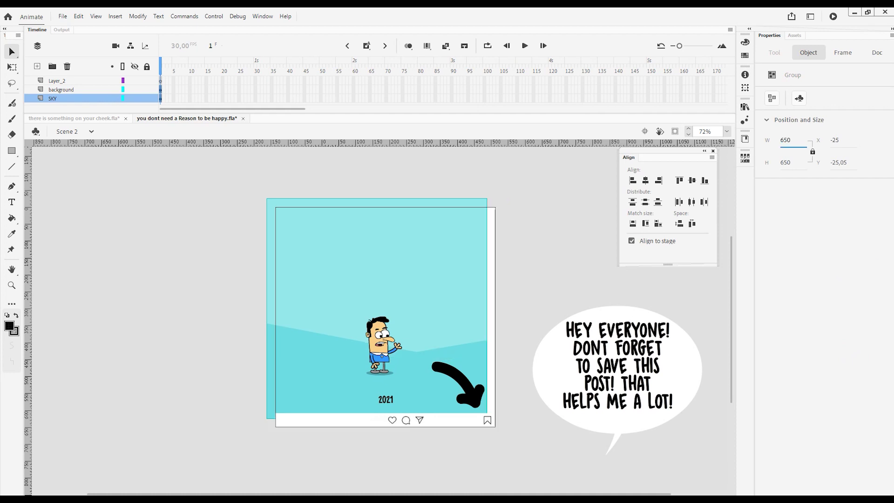
click(692, 180)
click(645, 181)
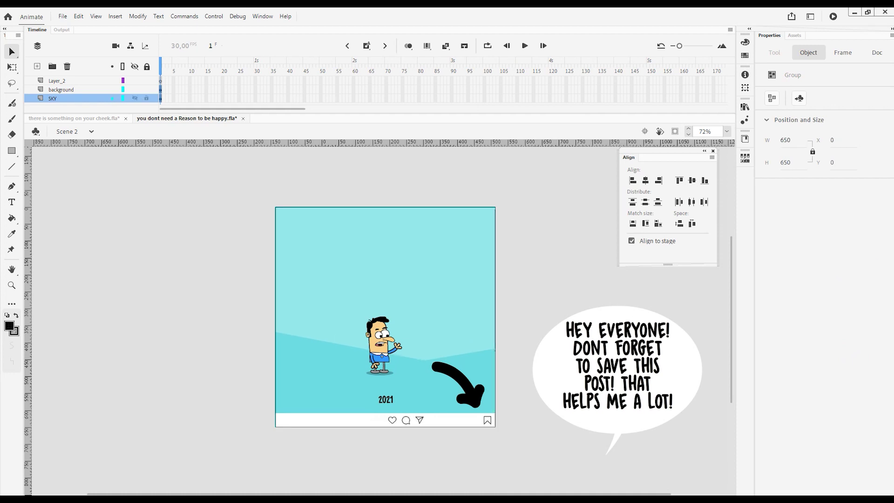
key(Escape)
Step: Move the speech bubble with its text onto the stage above the character and scale it down to about 375 wide
click(618, 365)
shift+click(578, 424)
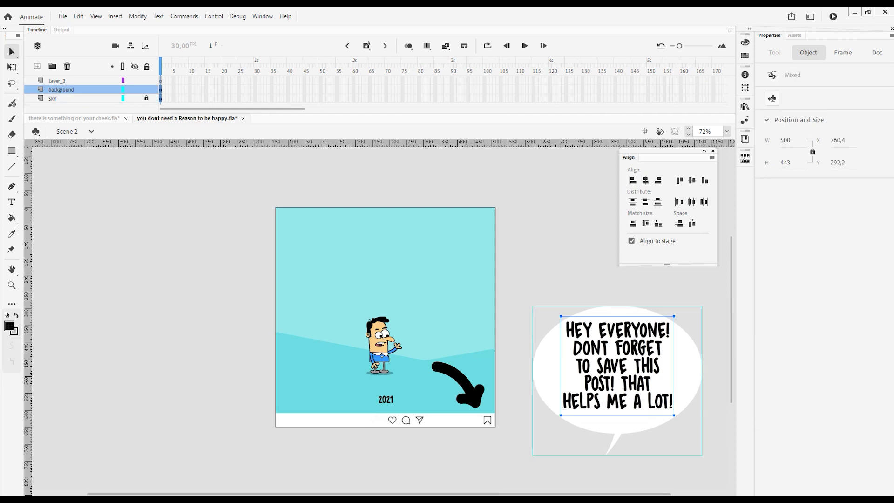
drag(578, 423, 371, 317)
click(12, 67)
drag(496, 348, 474, 330)
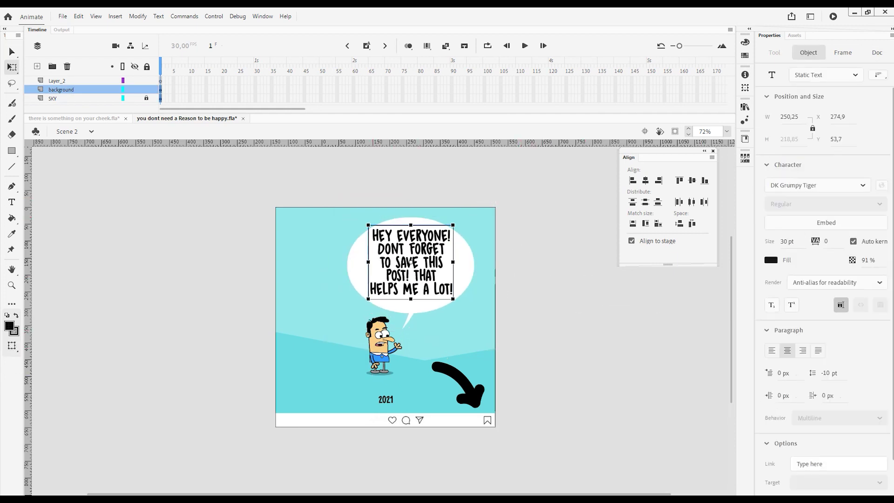
double_click(410, 273)
drag(411, 274, 239, 231)
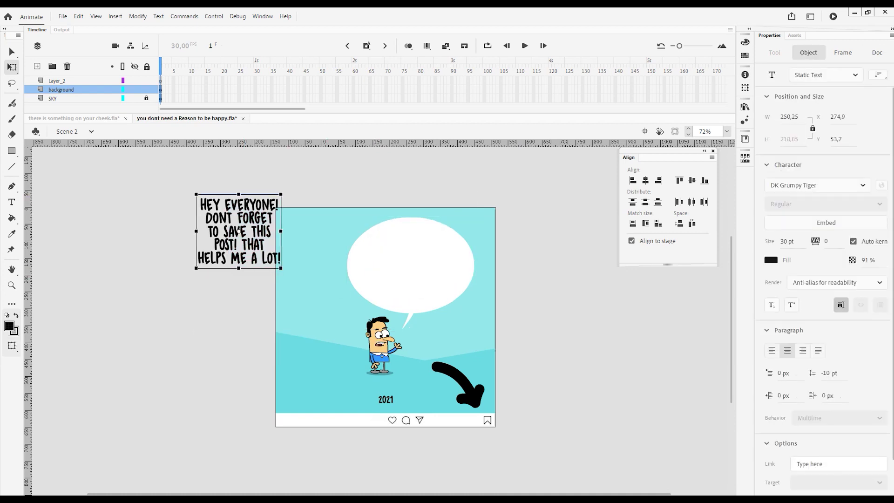
key(ctrl+z)
Step: Move the speech bubble with its text onto the pasteboard beside the stage and centre the text vertically within the bubble's ellipse
drag(411, 261, 196, 242)
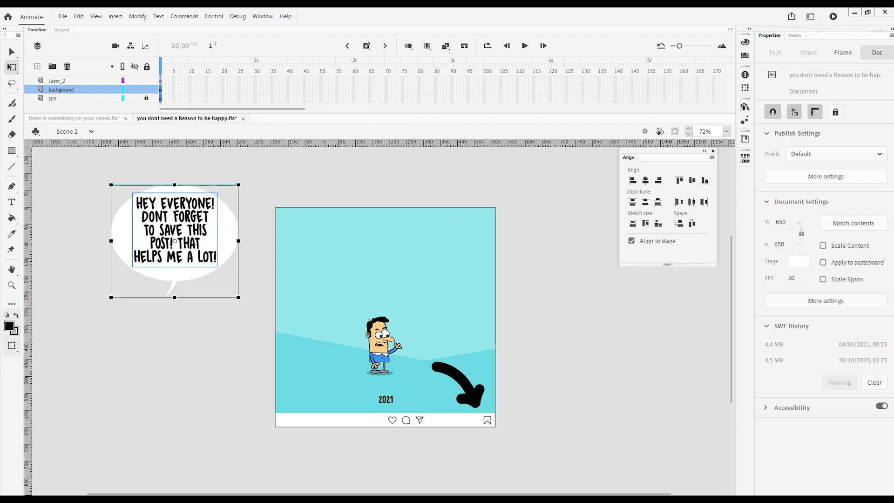
double_click(175, 231)
key(ctrl+a)
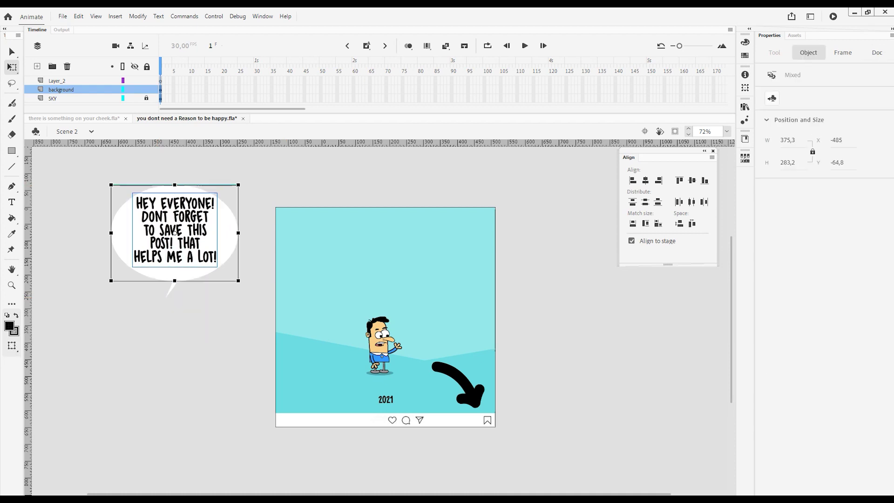
mouse_move(174, 231)
mouse_down()
mouse_move(385, 231)
mouse_move(175, 231)
mouse_up()
click(631, 241)
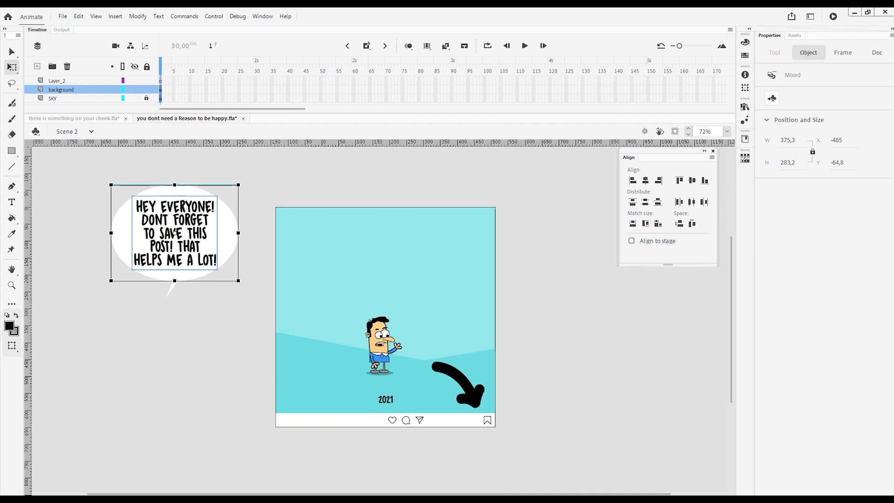
Step: Group the bubble, tail and text, centre the group horizontally on the stage and place it near the upper edge at Y 18.8
click(171, 287)
shift+click(174, 219)
key(ctrl+g)
click(632, 240)
key(ctrl+alt+2)
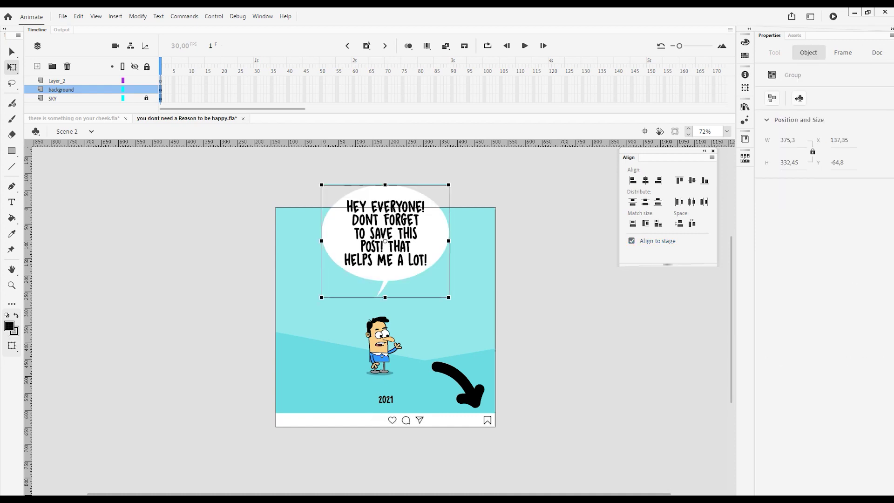
click(692, 180)
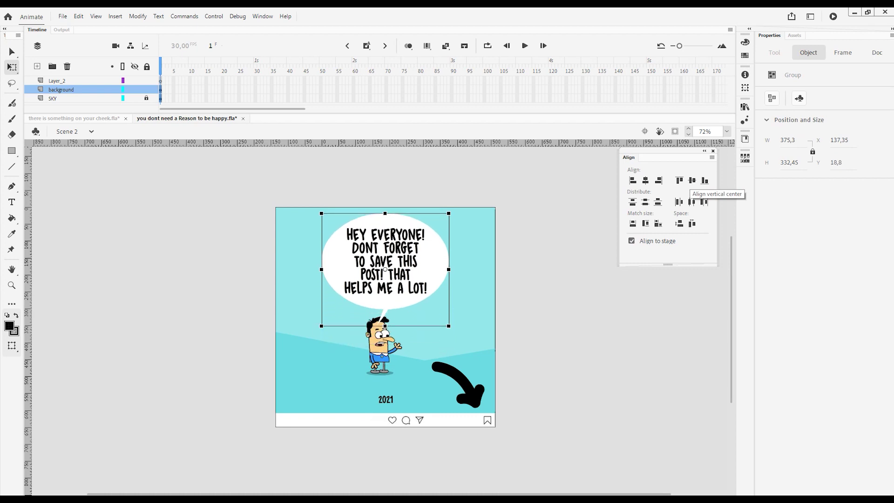
Step: Ungroup the speech bubble, shift its tail beside the character's head and shrink the tail to about 52 by 100
key(ctrl+shift+g)
click(385, 313)
drag(381, 278, 404, 278)
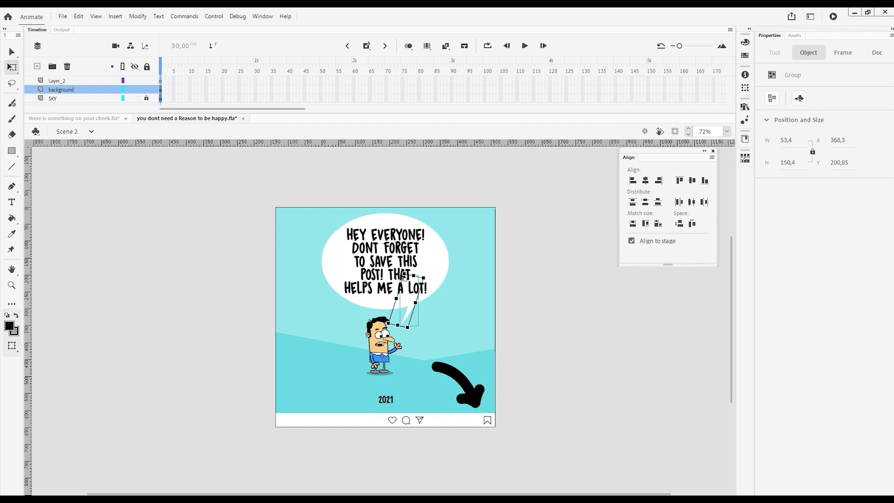
scroll(402, 325, up, 3)
drag(413, 330, 401, 310)
key(v)
scroll(401, 310, down, 3)
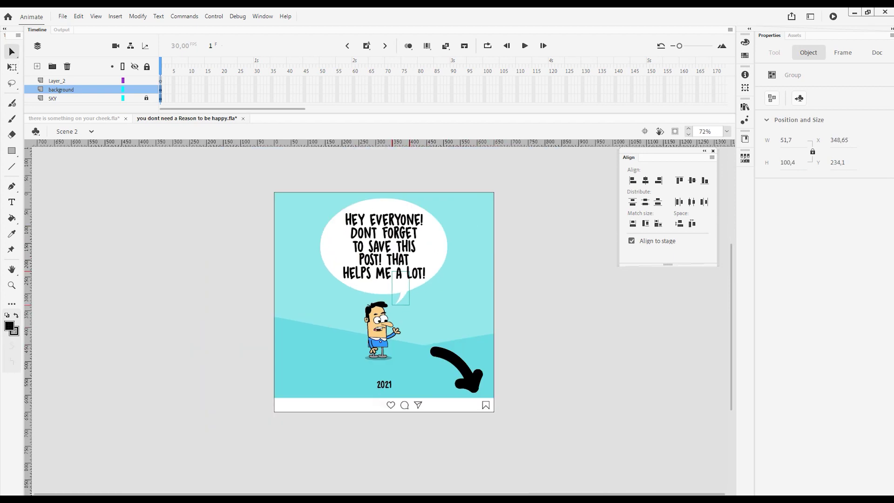
Step: Switch the character's eyes to the frame with wide-open eyes and centred pupils
scroll(384, 270, up, 2)
click(377, 349)
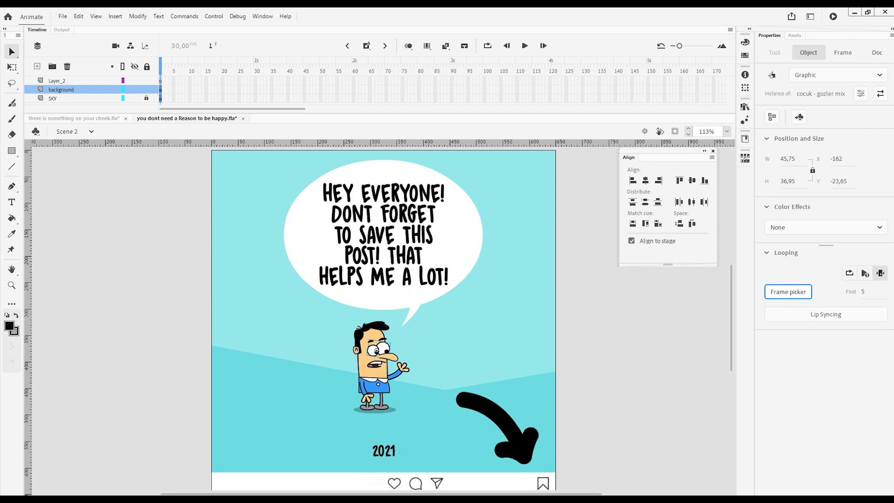
click(788, 292)
click(622, 299)
Step: Try frames 1, 13 and 21 of the mouth symbol on the character
click(375, 367)
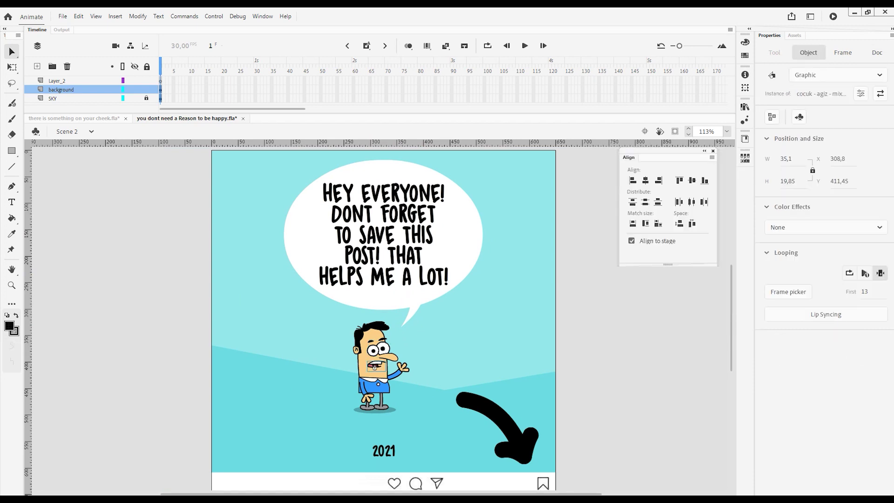
click(788, 292)
scroll(642, 251, down, 1)
click(662, 222)
scroll(664, 223, up, 1)
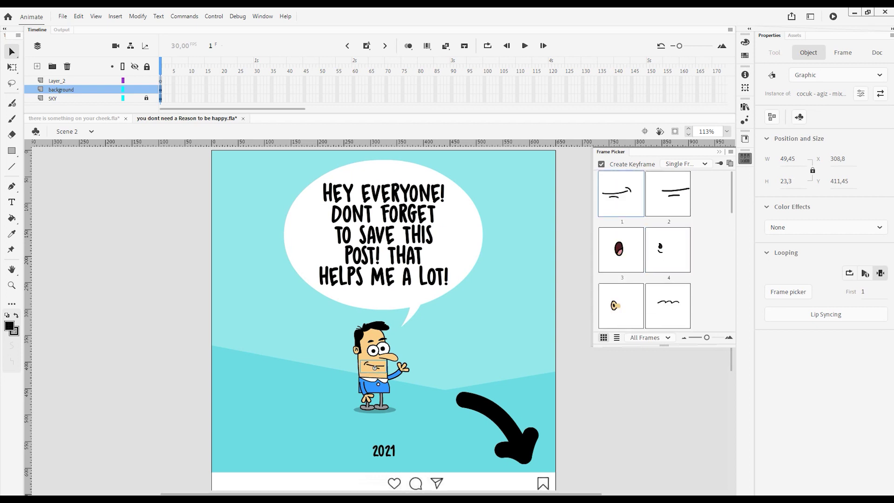
scroll(643, 261, down, 2)
click(621, 299)
scroll(645, 247, down, 4)
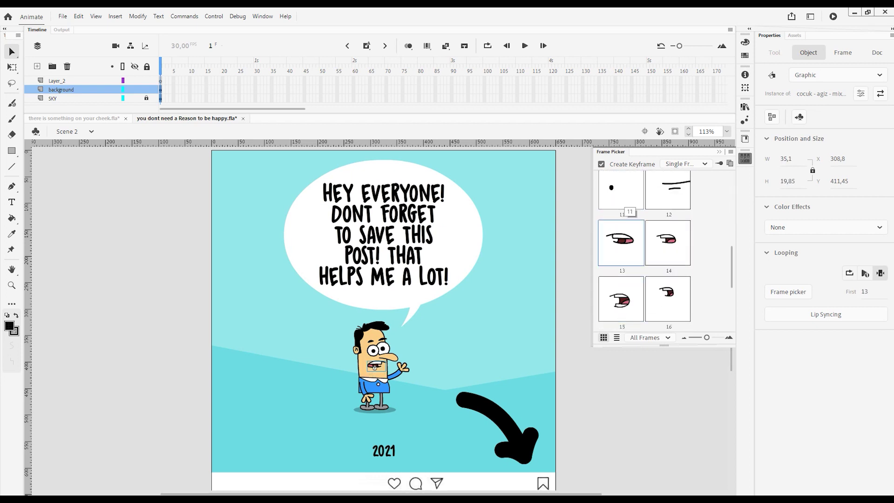
click(621, 299)
scroll(645, 247, down, 2)
click(622, 299)
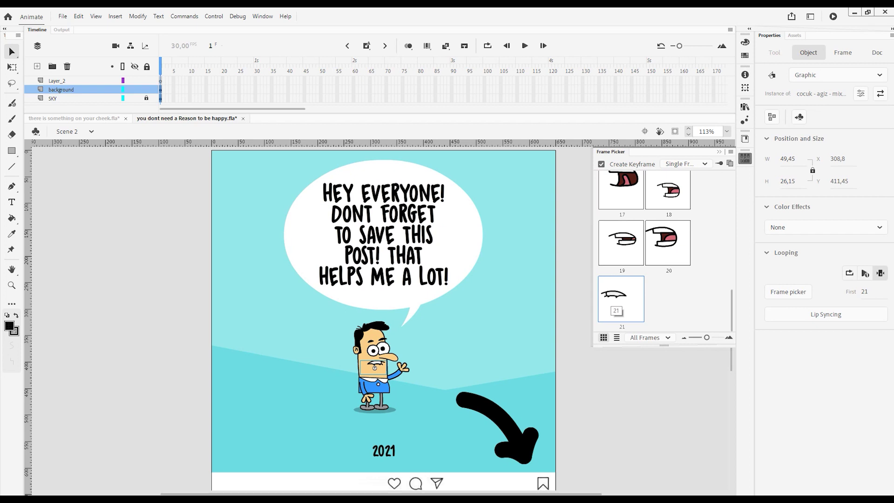
Step: Try frames 8 and 4 of the mouth symbol on the character
scroll(666, 251, up, 6)
click(667, 247)
scroll(666, 252, up, 4)
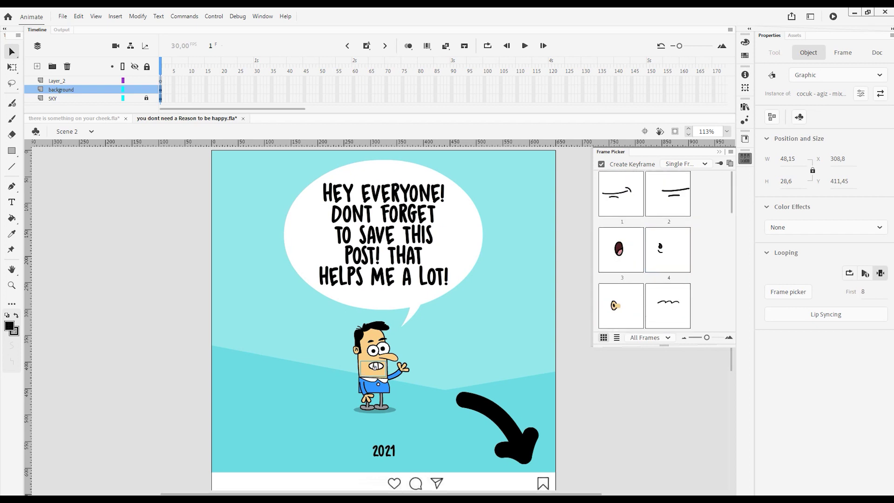
click(668, 249)
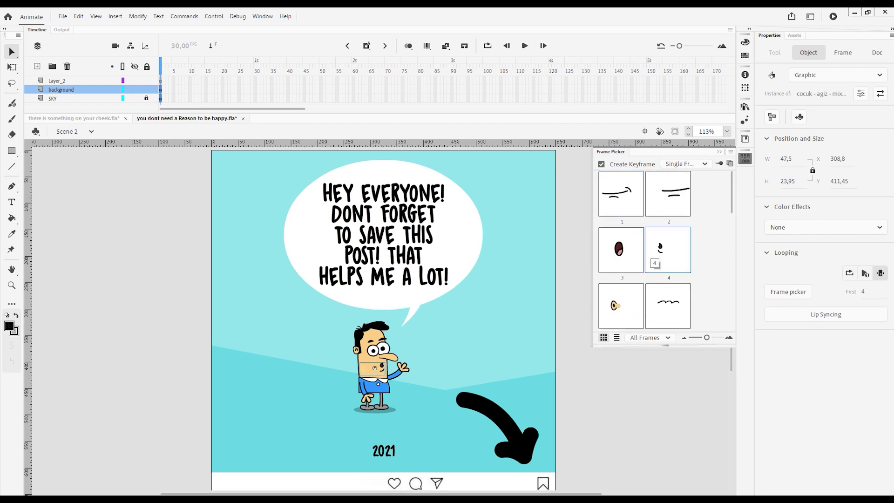
scroll(645, 252, down, 6)
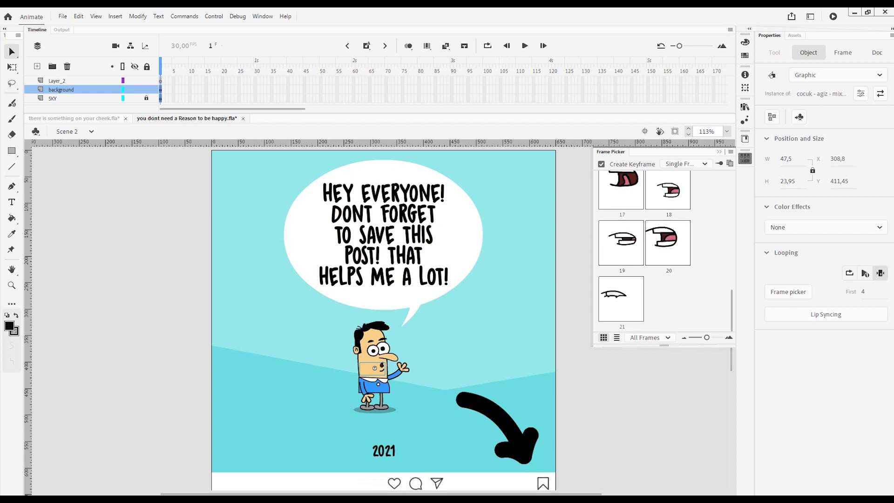
scroll(645, 252, up, 5)
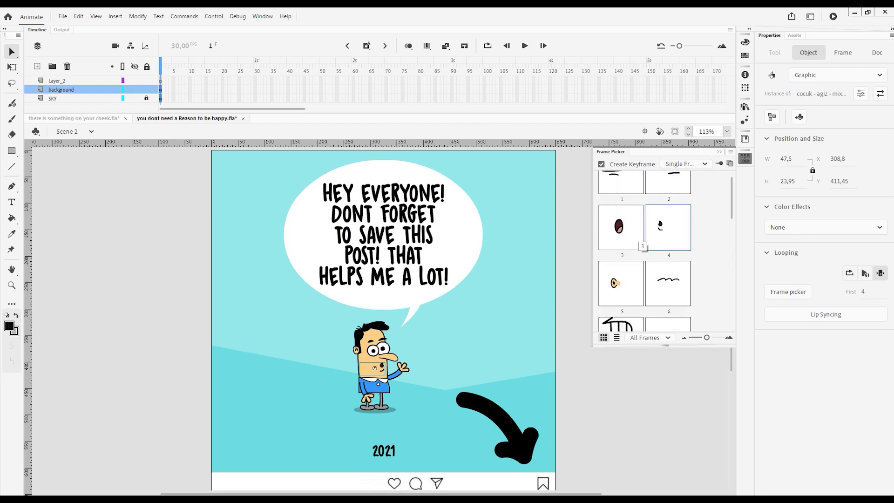
Step: Try further mouth frames on the character, including 20 and 16
click(668, 283)
scroll(668, 279, down, 3)
click(666, 312)
scroll(666, 312, down, 3)
click(668, 312)
scroll(666, 312, down, 2)
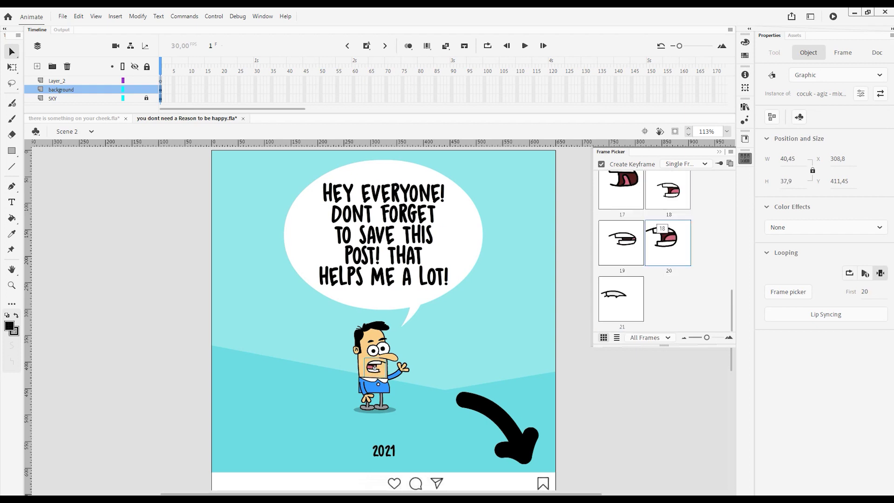
scroll(624, 246, up, 2)
click(622, 233)
click(668, 227)
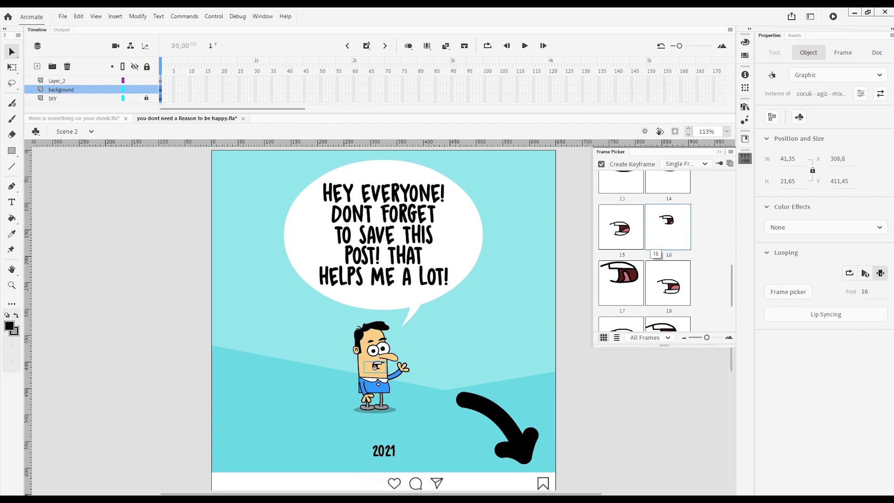
Step: Set the character's mouth symbol to frame 14, the open mouth with teeth and tongue
key(ctrl+k)
click(745, 158)
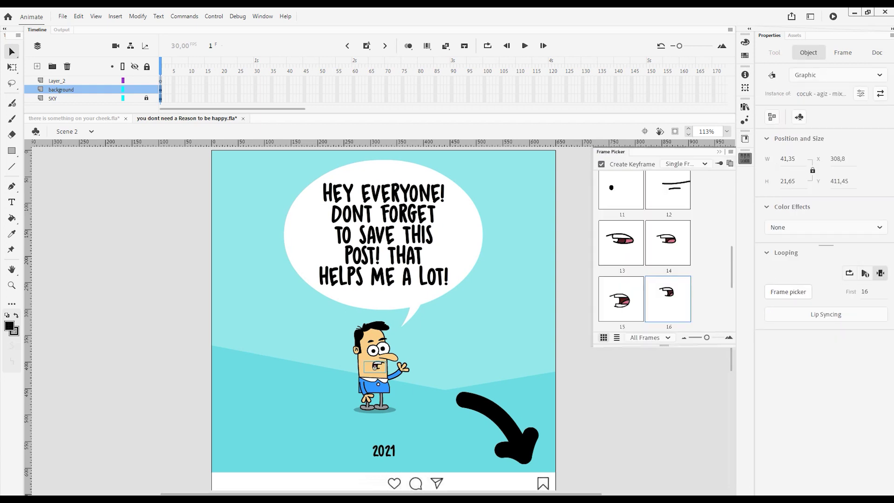
scroll(634, 272, down, 4)
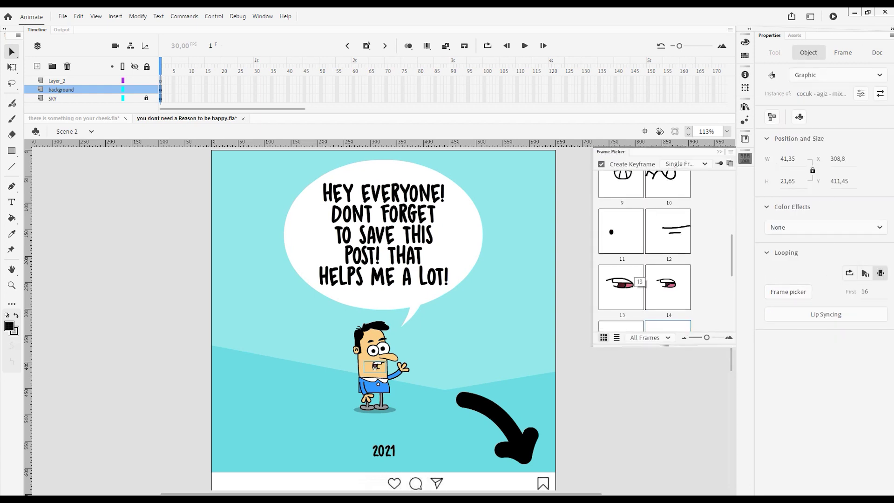
click(633, 275)
click(648, 291)
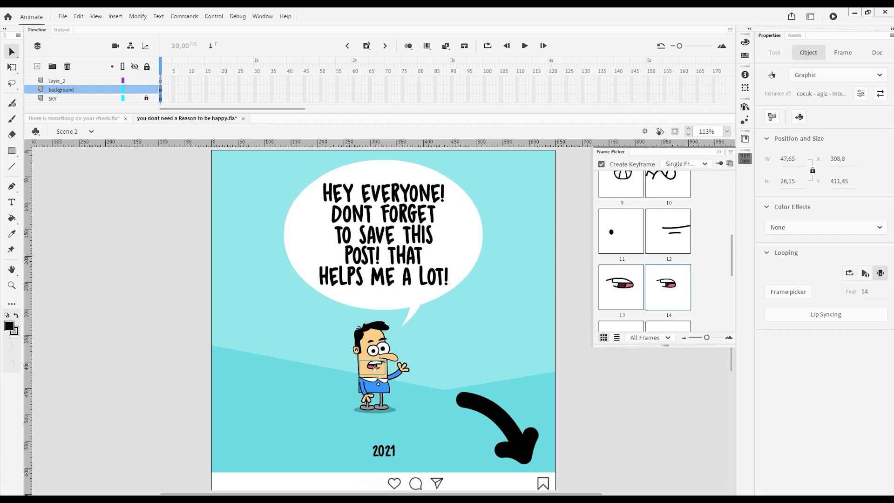
Step: Open the character's eyebrow symbol kas - mix for a closer look
scroll(375, 368, up, 5)
double_click(387, 322)
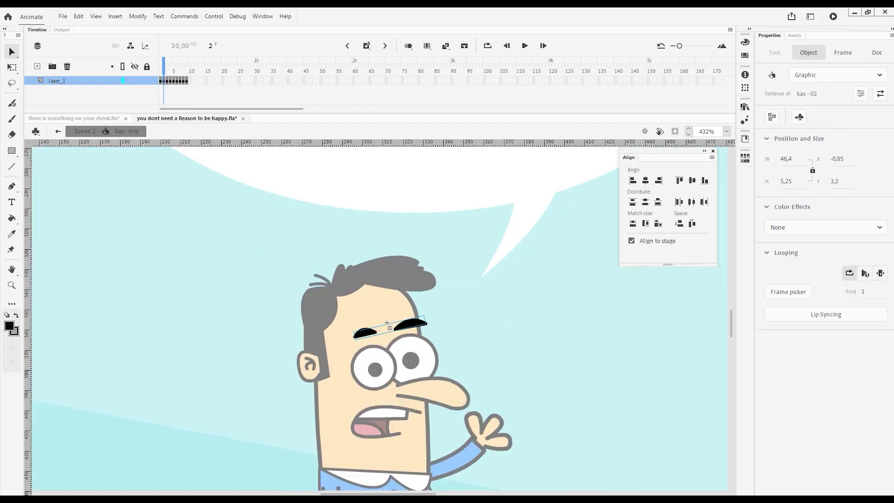
double_click(387, 322)
scroll(373, 335, up, 3)
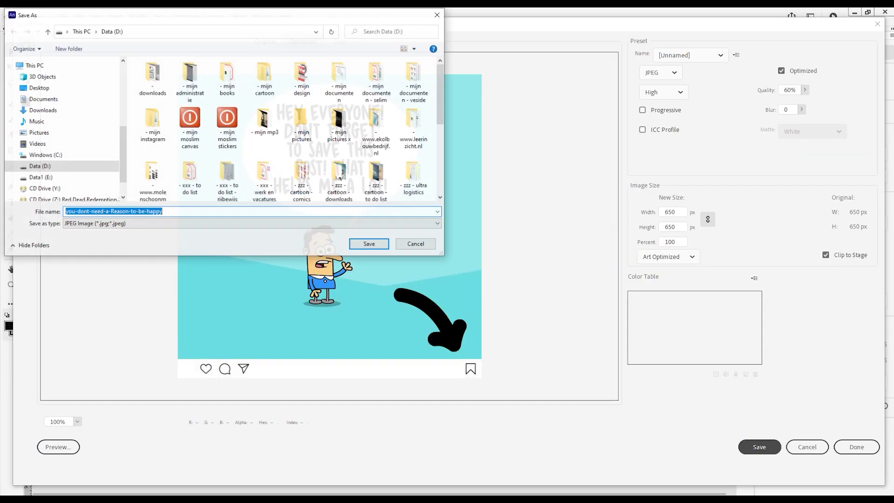
Step: Save the second scene's exported image as a 650 by 650 JPEG named you-dont-need-a-Reason-to-be-happy
click(369, 243)
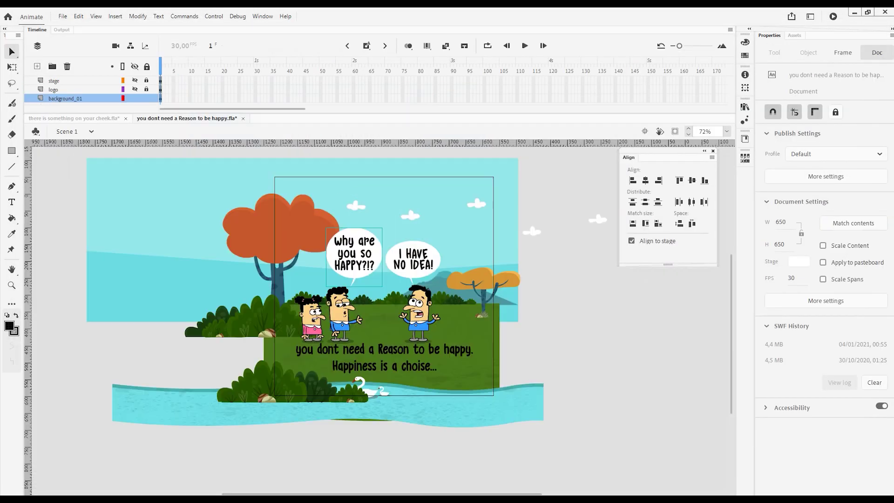
click(354, 256)
click(62, 16)
mouse_move(93, 164)
click(214, 164)
click(807, 447)
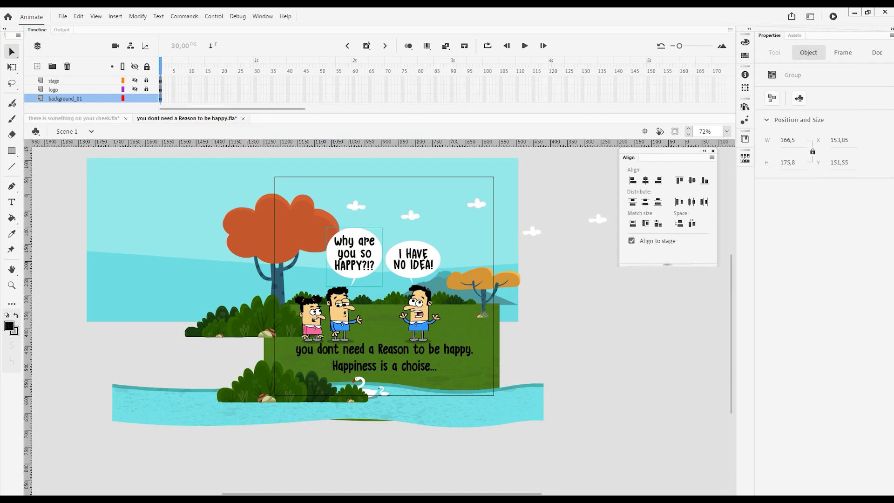
Step: Set the fill of Scene 1's happiness caption to black and place a pasted copy slightly below it at Y 492.1
click(384, 359)
click(771, 260)
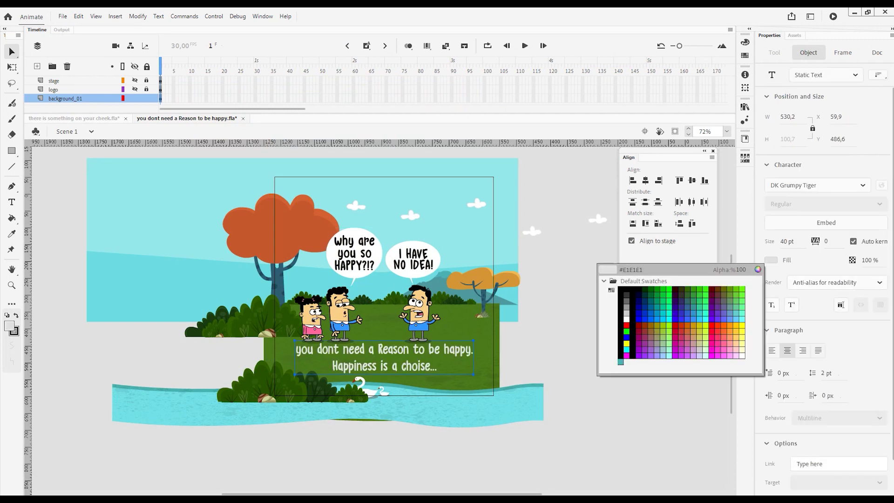
click(624, 293)
key(ctrl+v)
drag(383, 322, 384, 358)
Step: Fill the offset caption copy with white so the black original acts as its shadow
click(771, 260)
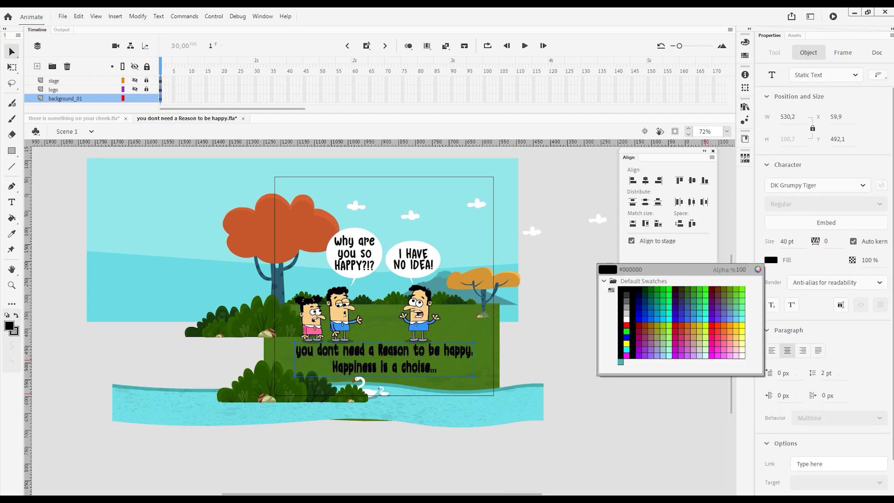
click(626, 319)
scroll(413, 354, up, 5)
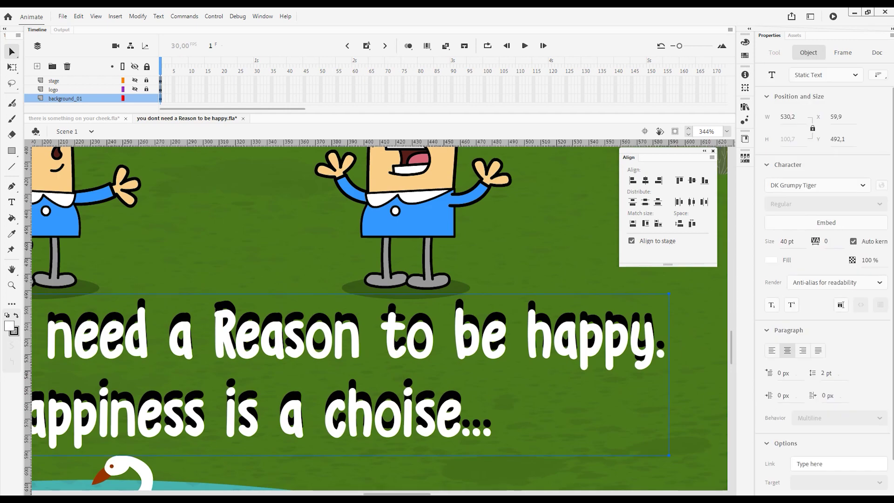
Step: Move the black copy of Scene 1's happiness caption up and left of the original, to X 58, Y 486.6
scroll(412, 354, down, 5)
key(Escape)
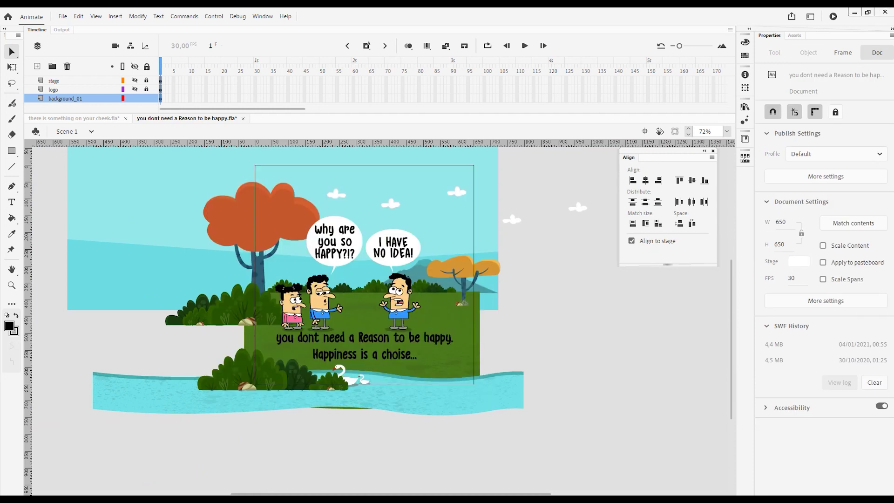
click(382, 345)
scroll(382, 345, up, 4)
key(shift+Left)
key(shift+Left)
key(shift+Left)
key(Up)
key(Up)
key(Up)
key(Up)
key(Up)
key(Up)
key(Up)
key(Up)
key(Up)
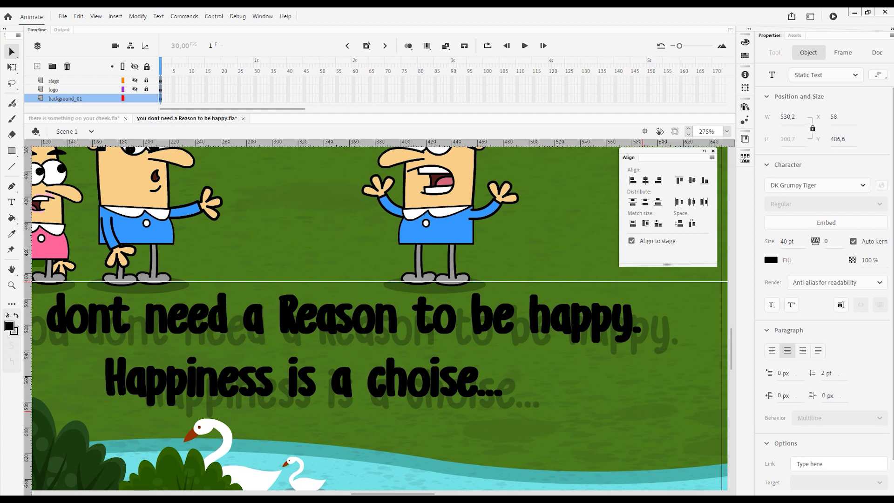
Step: Fill the shifted upper caption copy with white
click(771, 260)
click(610, 270)
scroll(380, 316, down, 3)
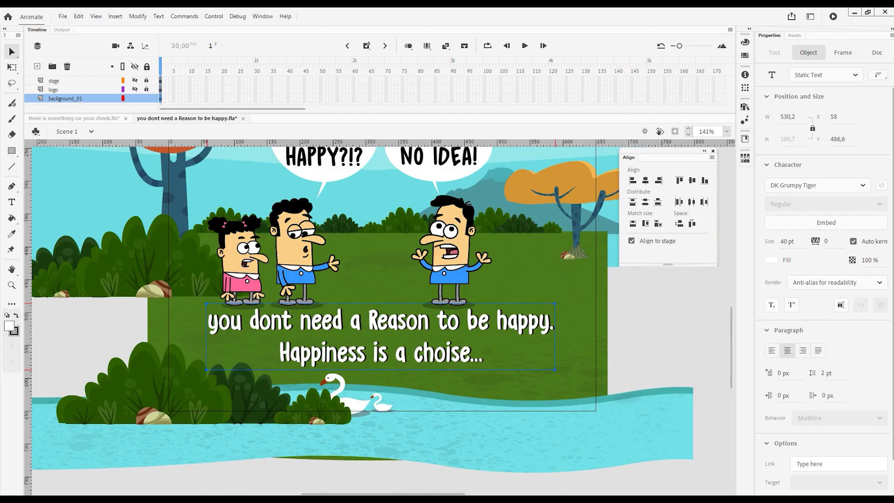
Step: Nudge the white caption copy against its black shadow until it sits at X 56.65, Y 484.8
scroll(444, 333, up, 2)
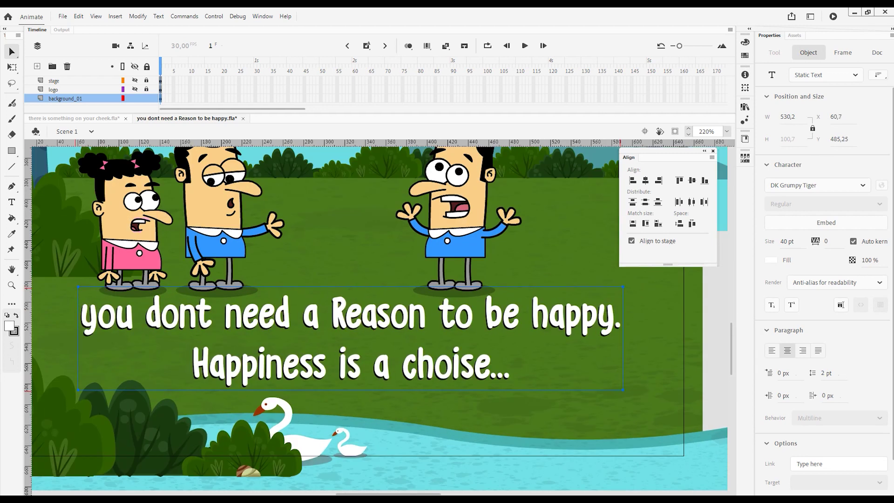
key(Left)
key(Left)
key(Left)
key(Left)
key(Left)
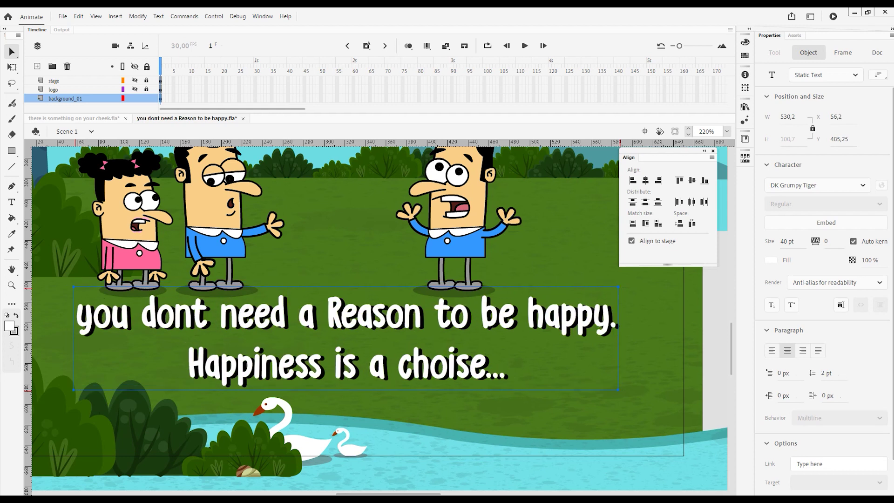
scroll(380, 316, down, 4)
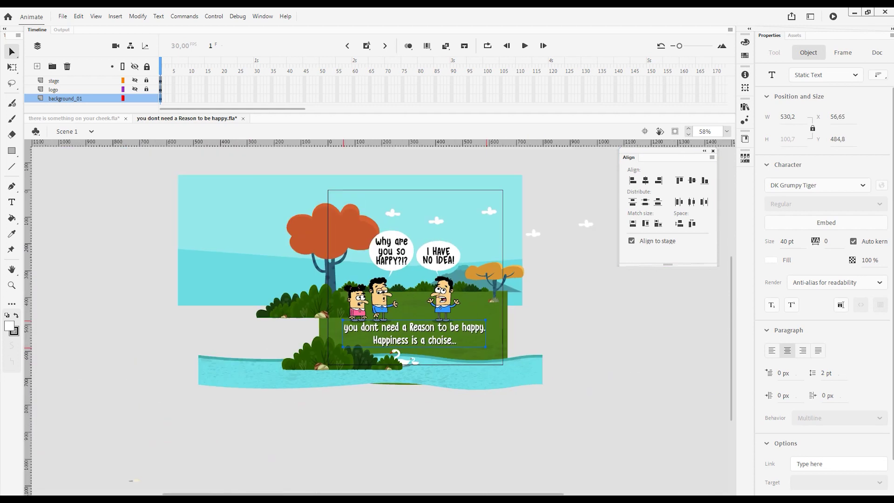
Step: Try a yellow fill on the front copy of the happiness caption
scroll(432, 339, up, 4)
click(771, 260)
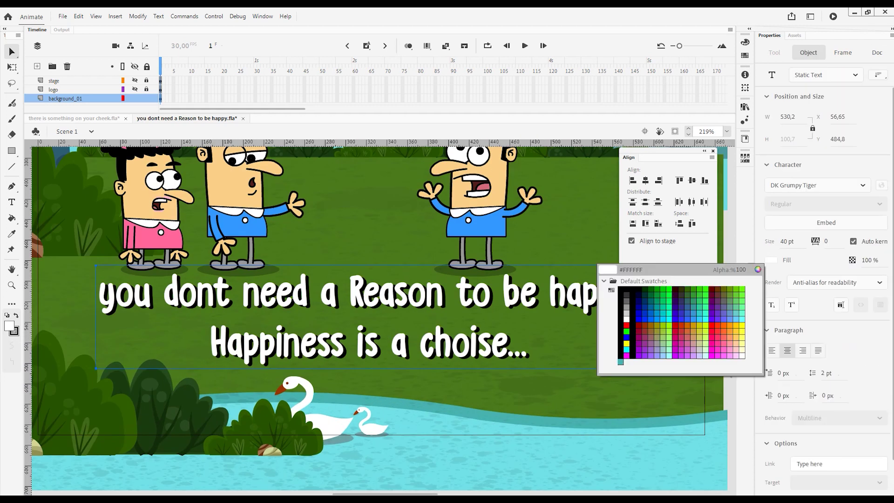
click(627, 344)
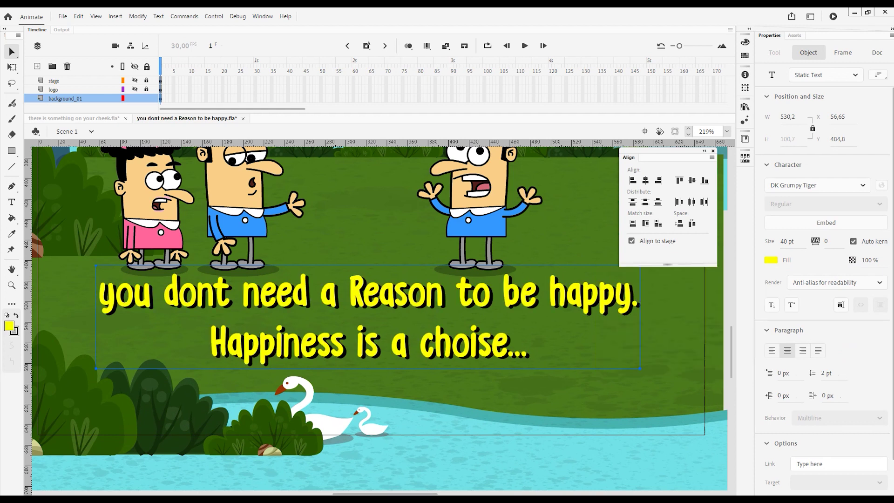
scroll(380, 317, down, 3)
scroll(334, 350, down, 1)
Step: Switch the eyes of the boy asking the question to frame 4 of the cocuk - gozler mix symbol
click(374, 279)
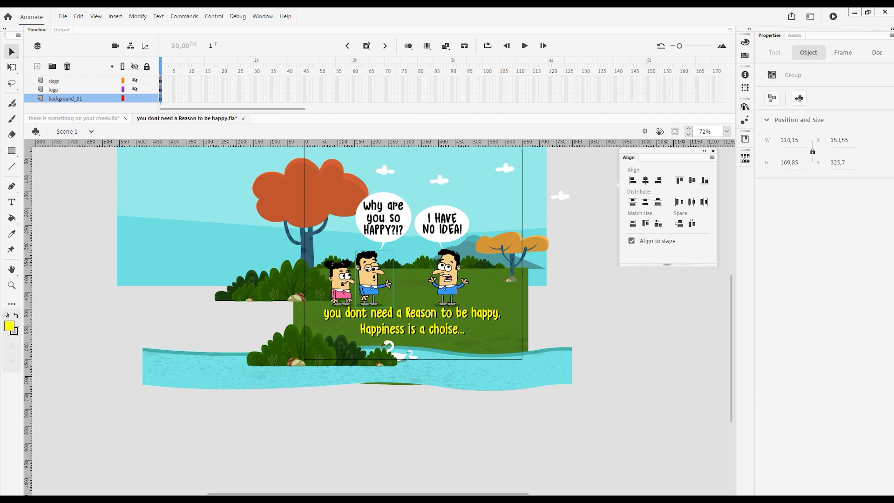
click(371, 269)
scroll(373, 277, up, 5)
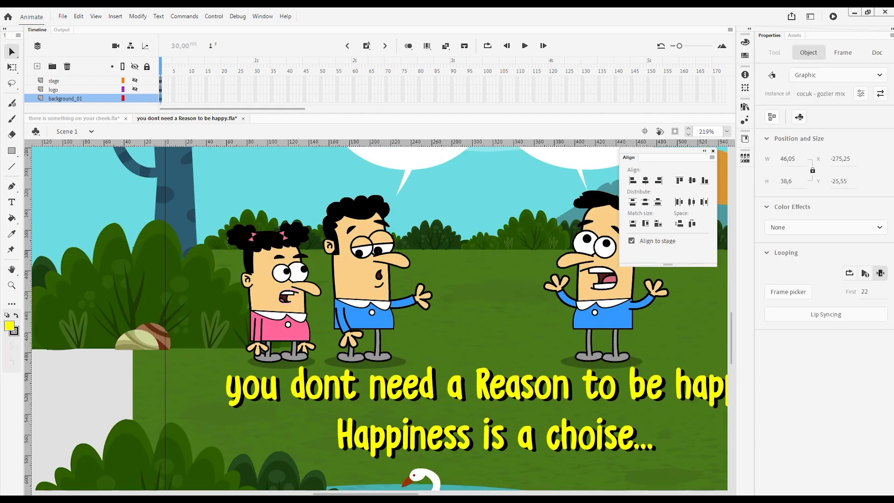
click(788, 292)
scroll(666, 252, down, 1)
click(665, 250)
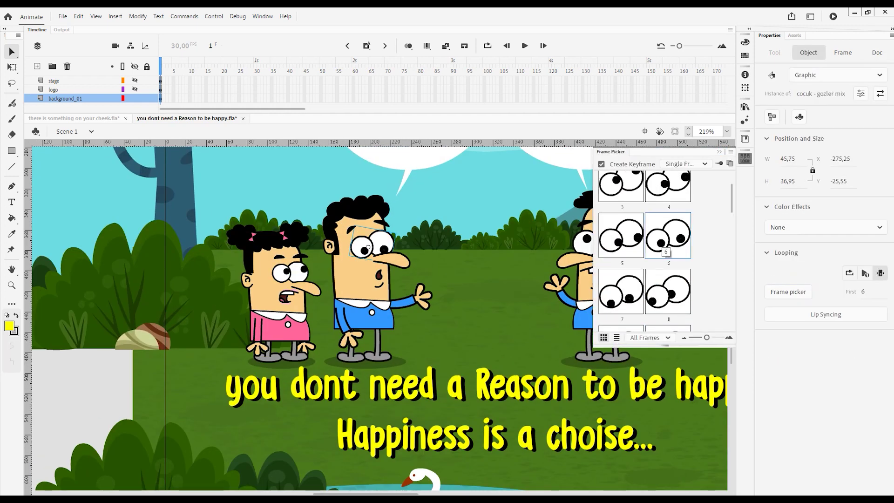
click(680, 198)
scroll(465, 303, down, 4)
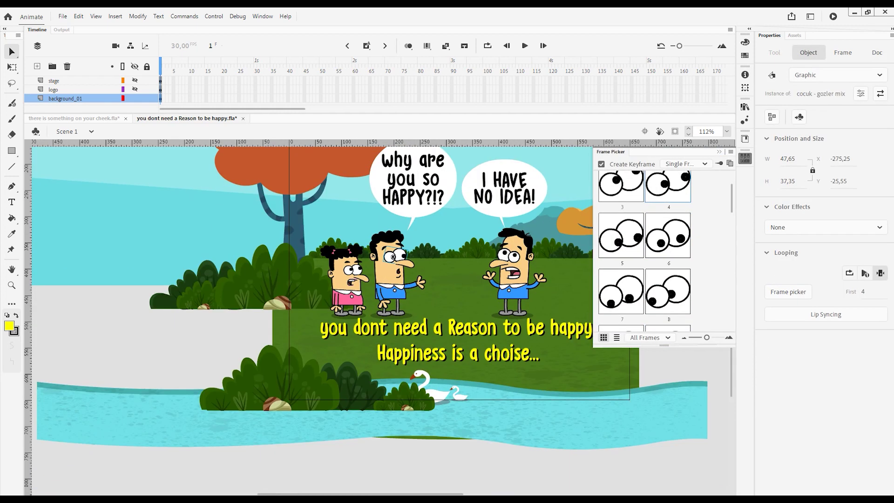
Step: Check the mouth frame used by the girl and set the asking boy's mouth to the same frame, 16
scroll(466, 303, up, 1)
click(409, 298)
click(359, 310)
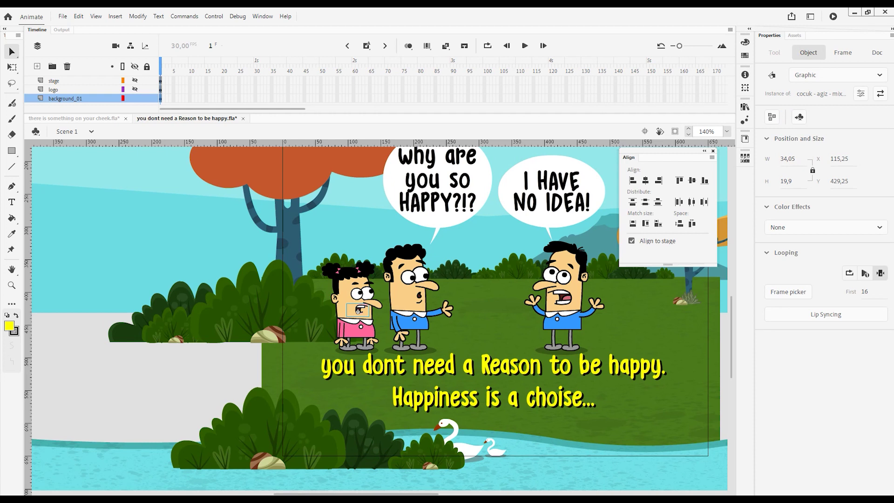
click(410, 299)
text(21)
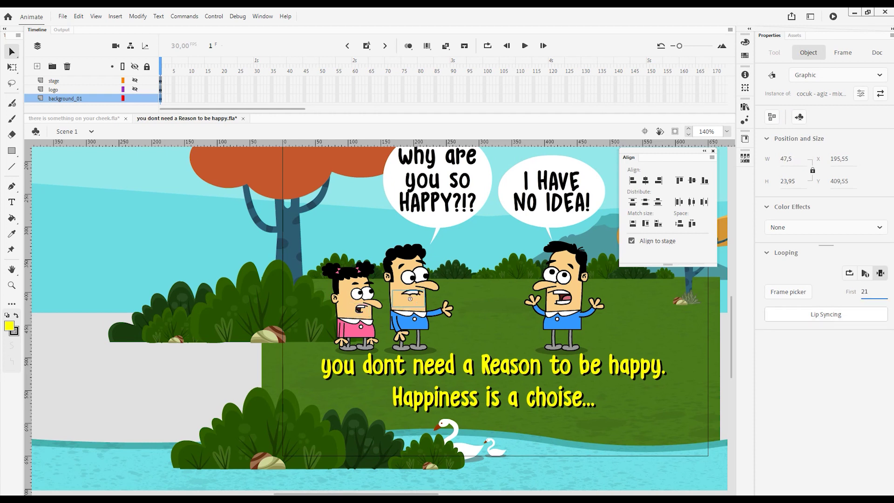
key(BackSpace)
key(BackSpace)
text(16)
key(ctrl+3)
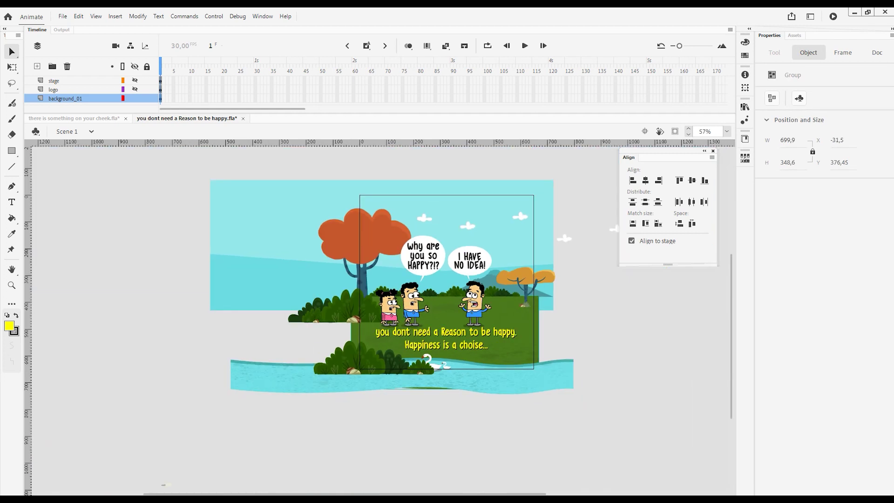
key(ctrl+2)
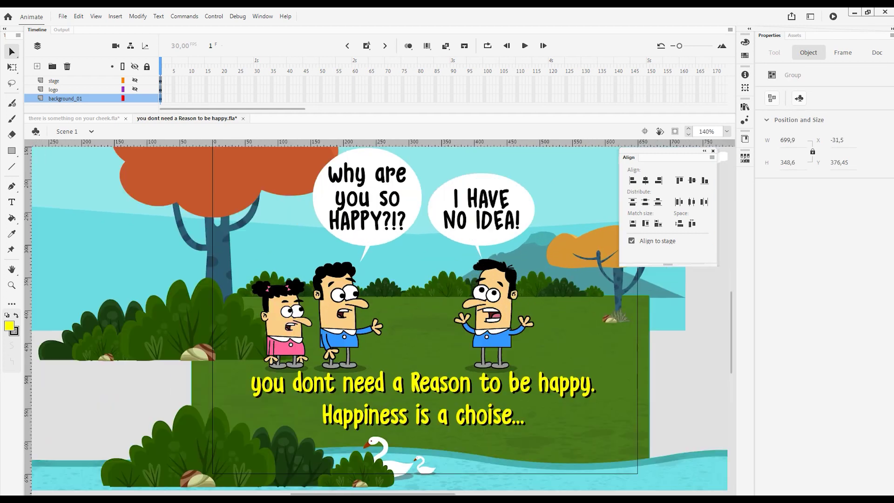
Step: Fill the front copy of the happiness caption with white in place of the yellow
click(423, 399)
click(771, 260)
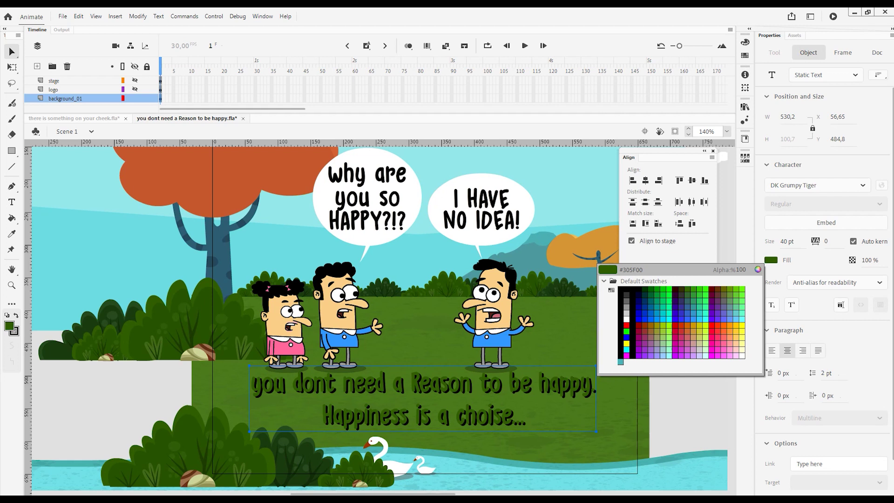
click(626, 319)
scroll(443, 403, up, 3)
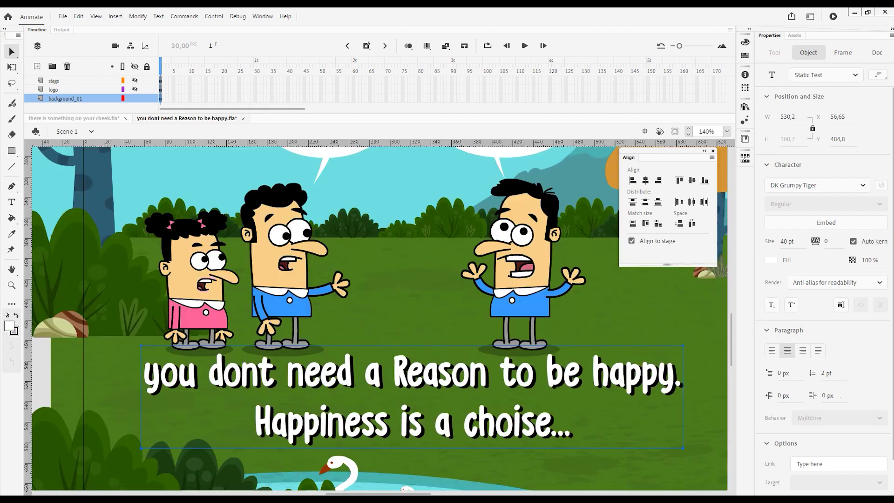
scroll(434, 384, down, 3)
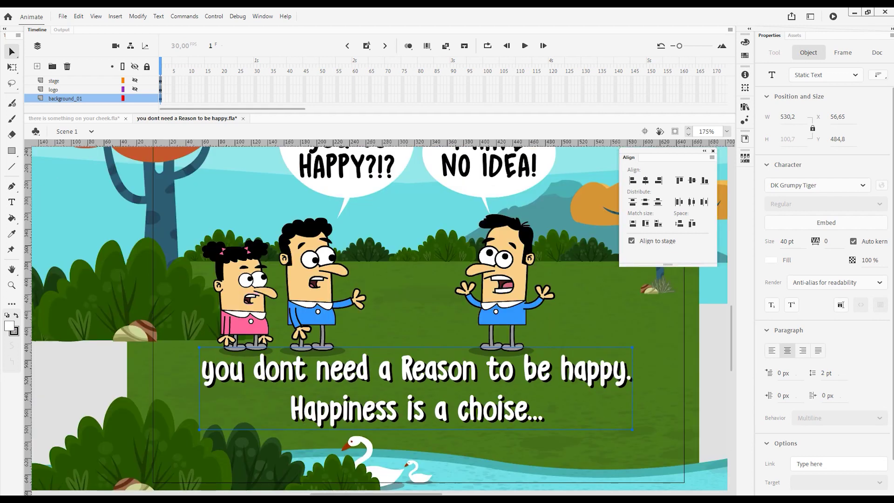
Step: Fill the shadow copy behind the white caption with a very dark green instead of black
scroll(550, 419, up, 4)
scroll(376, 341, down, 4)
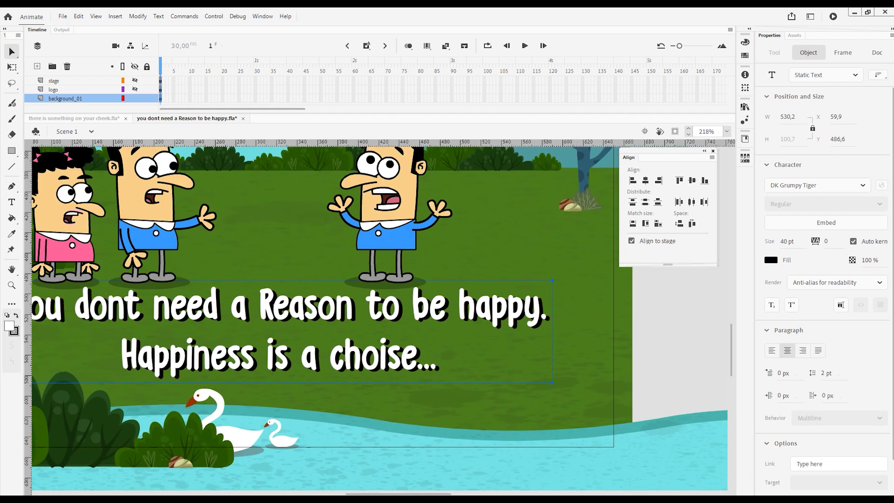
click(772, 260)
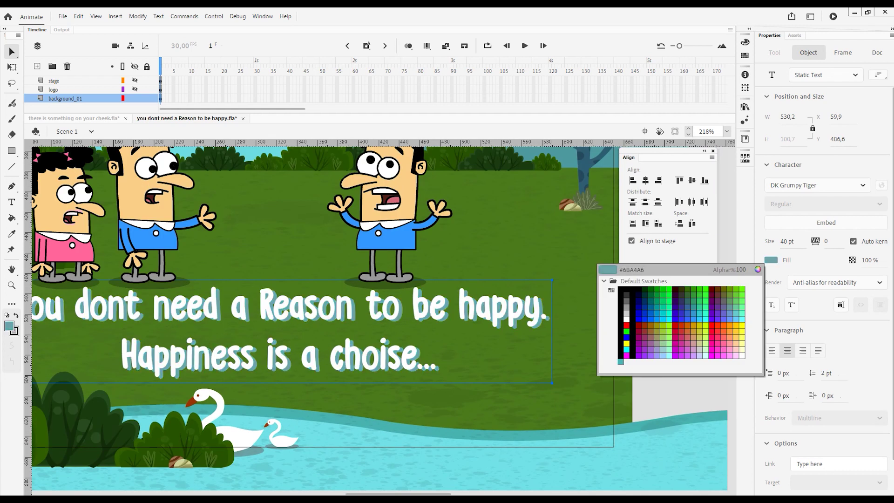
click(435, 310)
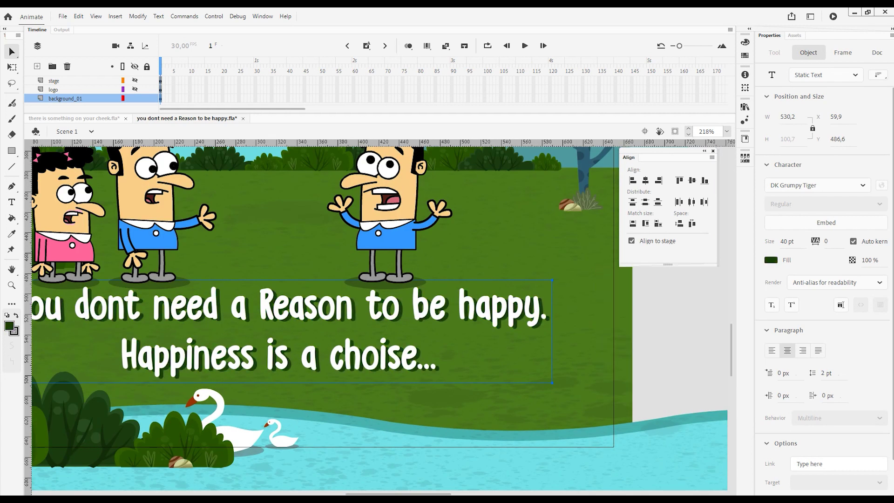
scroll(435, 309, down, 3)
scroll(227, 314, up, 6)
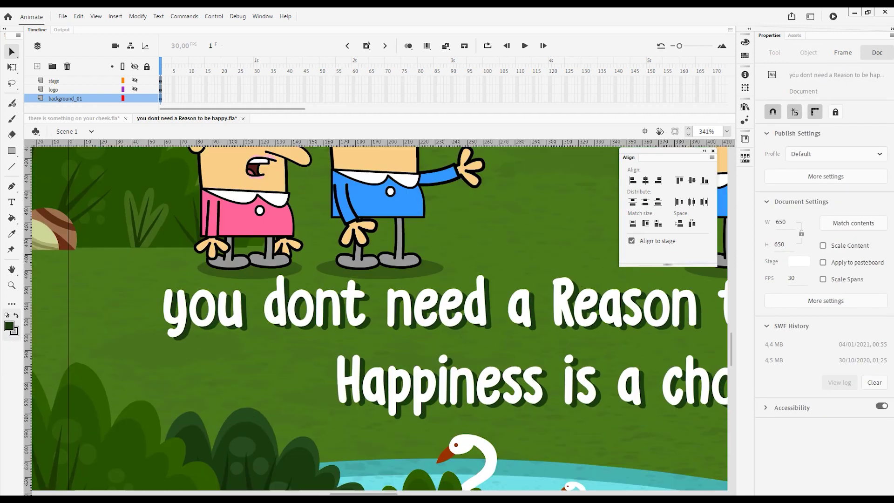
scroll(372, 317, down, 5)
click(771, 260)
key(Escape)
scroll(373, 317, down, 2)
scroll(373, 317, down, 6)
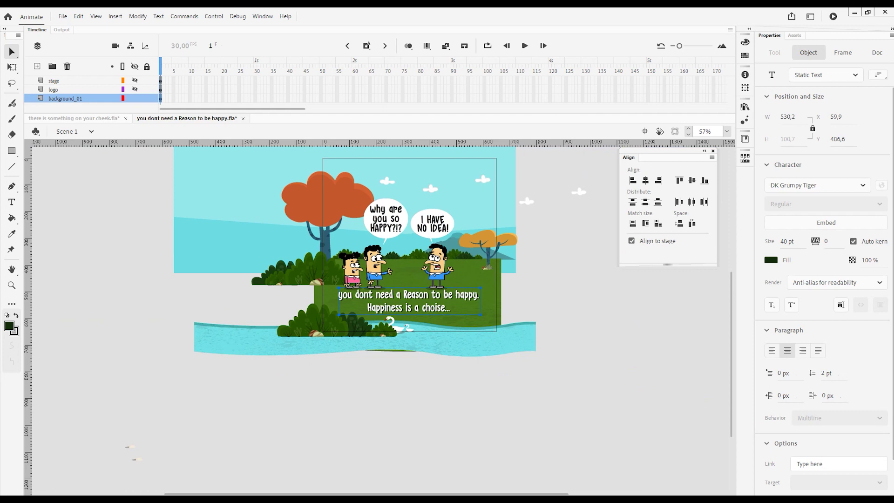
Step: Examine the finished caption and its shadow up close and check Scene 1 in the image export
scroll(431, 307, up, 4)
scroll(470, 308, up, 5)
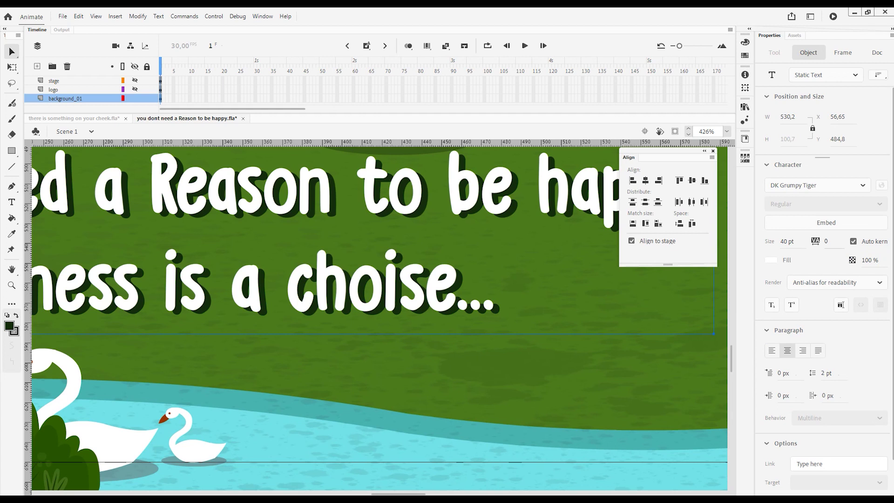
scroll(397, 286, down, 3)
scroll(410, 287, down, 2)
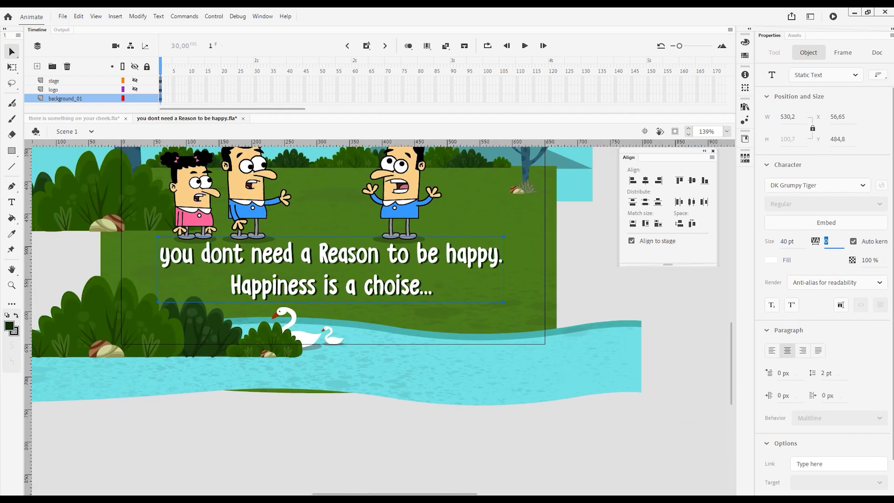
scroll(326, 261, down, 6)
click(63, 16)
mouse_move(79, 163)
click(232, 174)
click(760, 447)
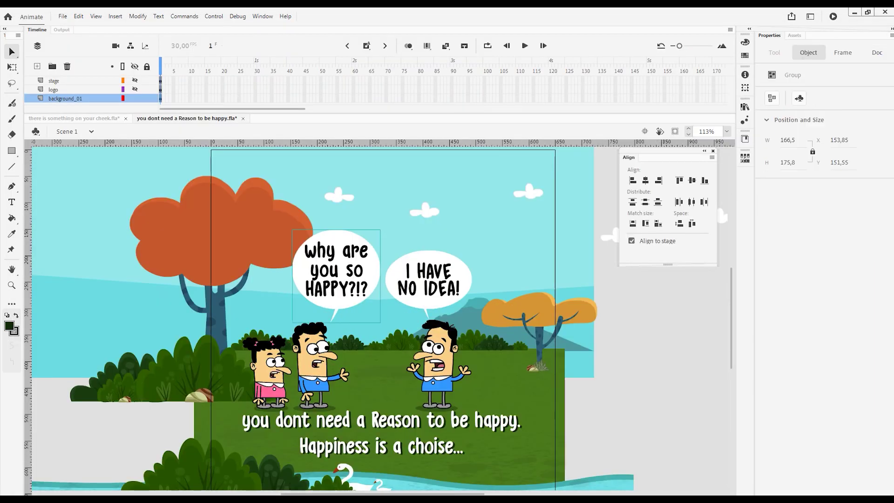
shift+click(428, 279)
shift+click(437, 372)
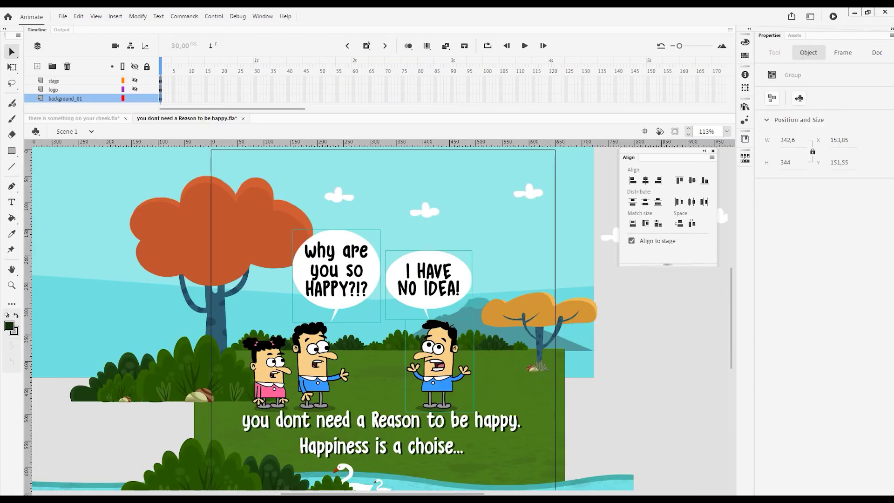
click(95, 159)
scroll(298, 334, down, 3)
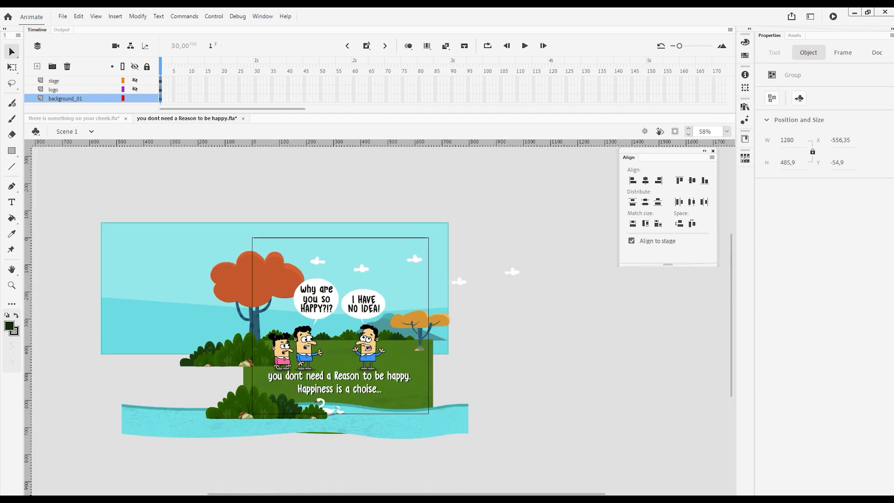
drag(166, 380, 325, 326)
shift+click(256, 275)
shift+click(214, 350)
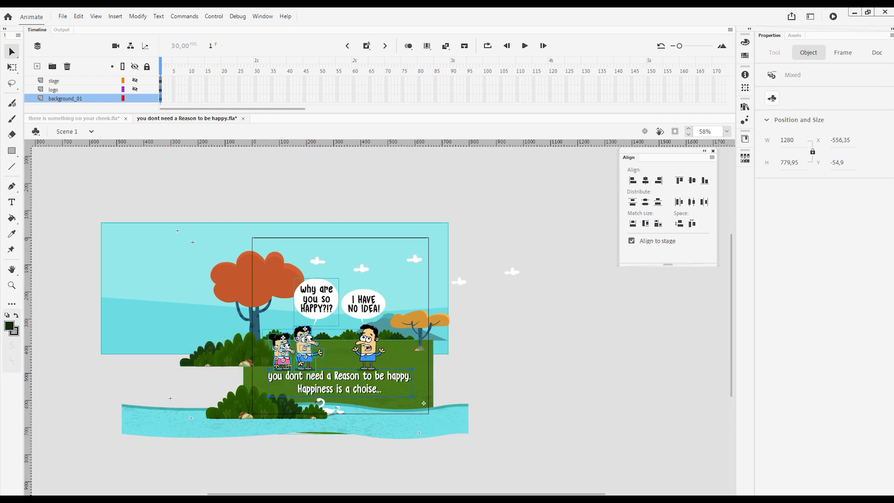
shift+click(317, 300)
click(285, 339)
scroll(284, 339, up, 5)
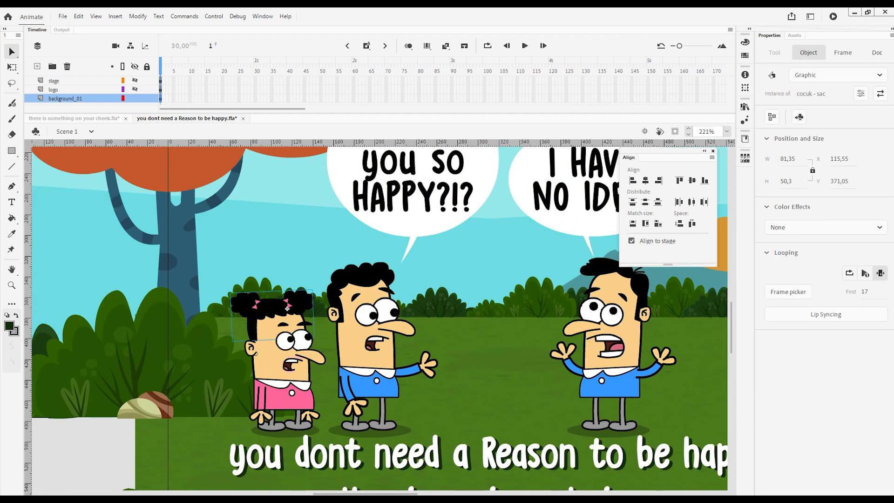
scroll(265, 268, down, 5)
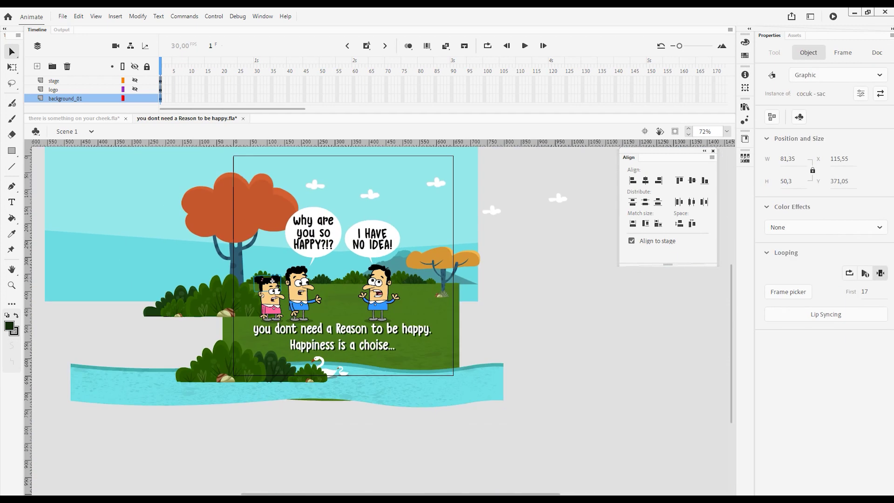
Step: Select the scenery, speech bubbles and caption and cut them from the stage, leaving the three characters' parts in place
key(ctrl+a)
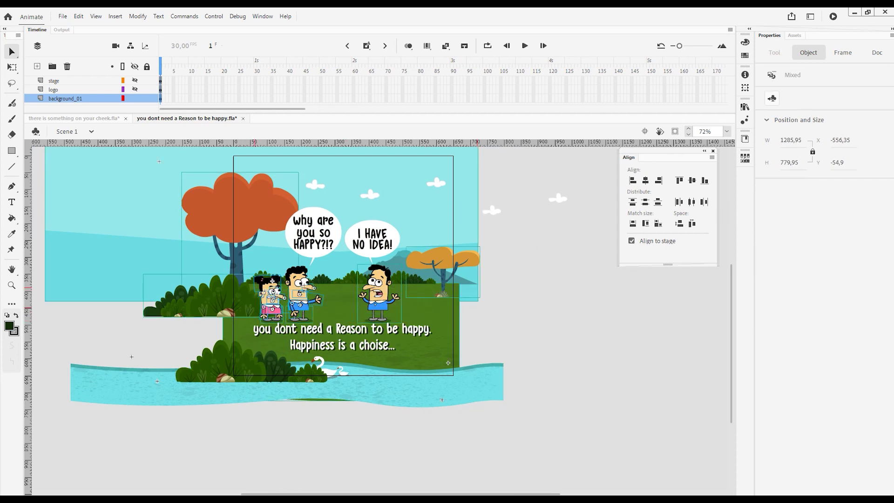
scroll(383, 298, down, 4)
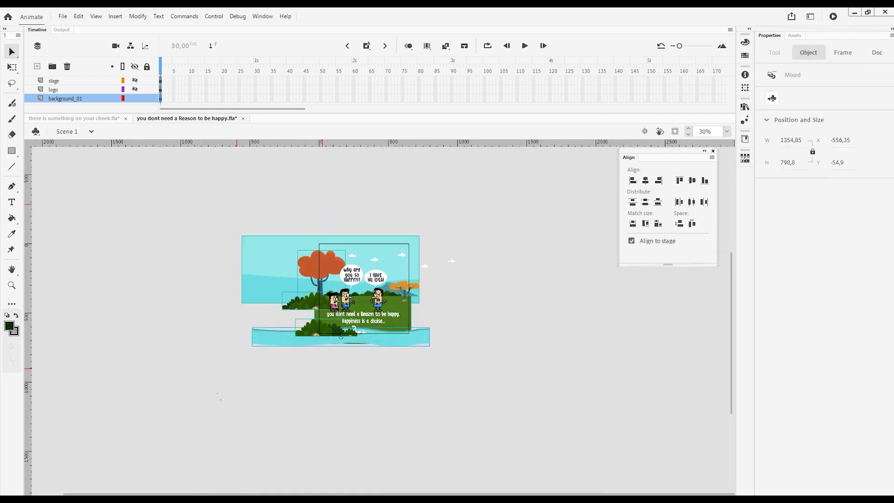
click(877, 52)
scroll(341, 336, up, 2)
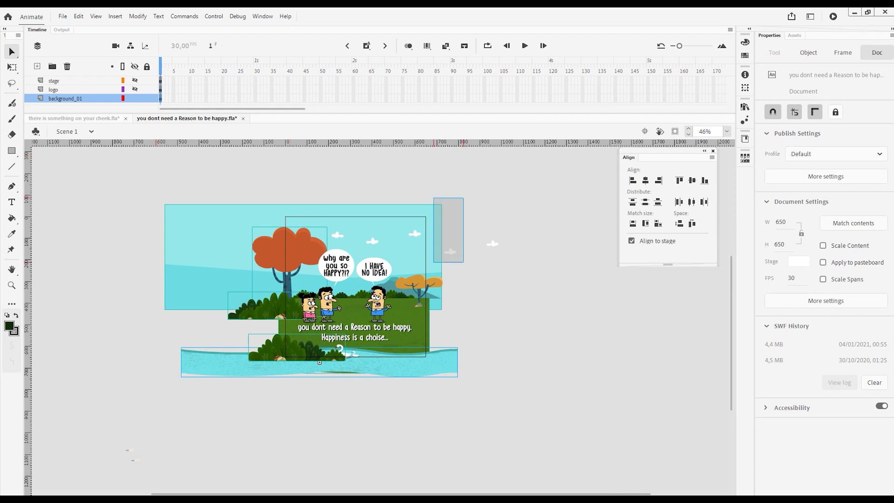
key(ctrl+a)
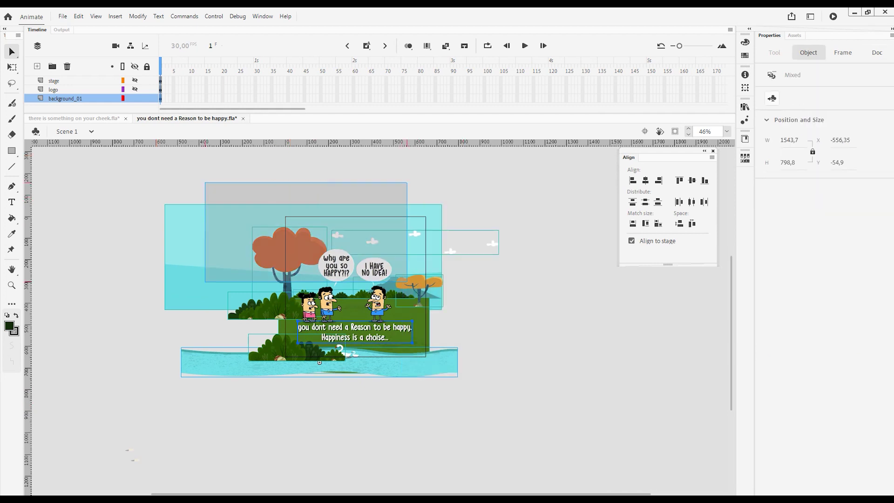
key(Delete)
scroll(319, 362, up, 6)
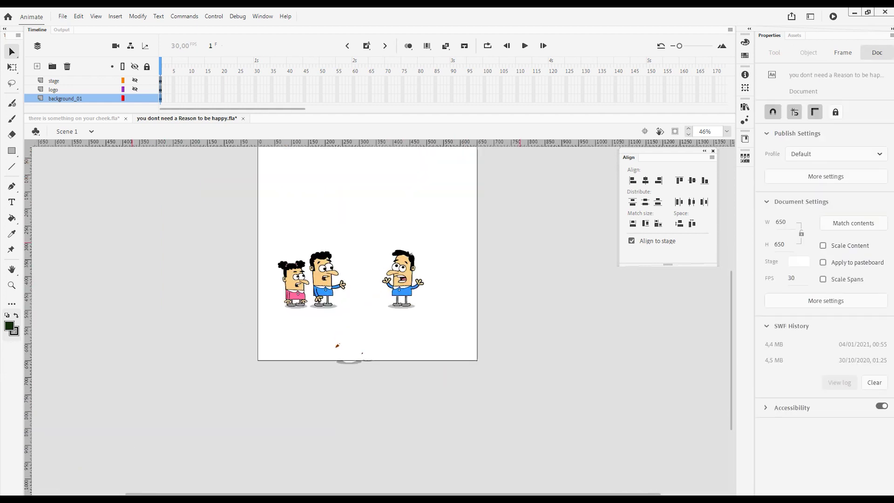
Step: Group the parts of the girl, the asking boy and the answering boy into one separate group per character
drag(215, 180, 286, 312)
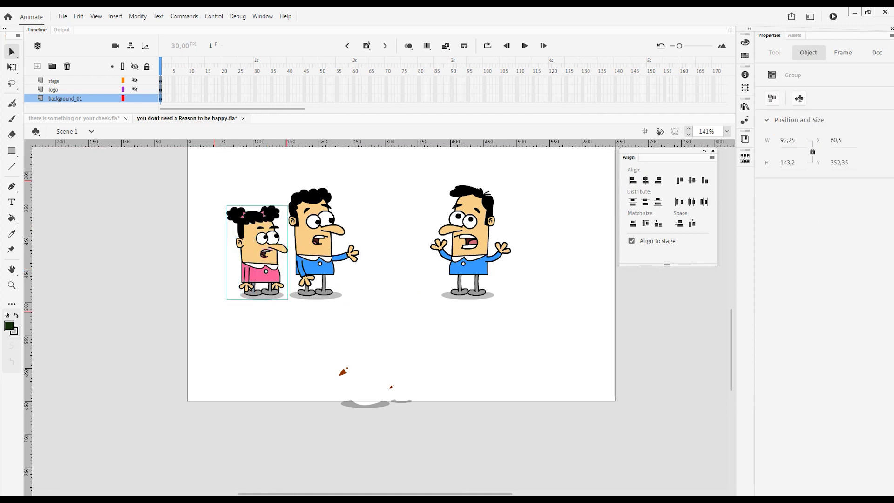
drag(363, 168, 299, 322)
drag(520, 174, 420, 307)
Step: Paste the cut scenery, speech bubbles and caption back in place and clear the selection
scroll(380, 301, down, 6)
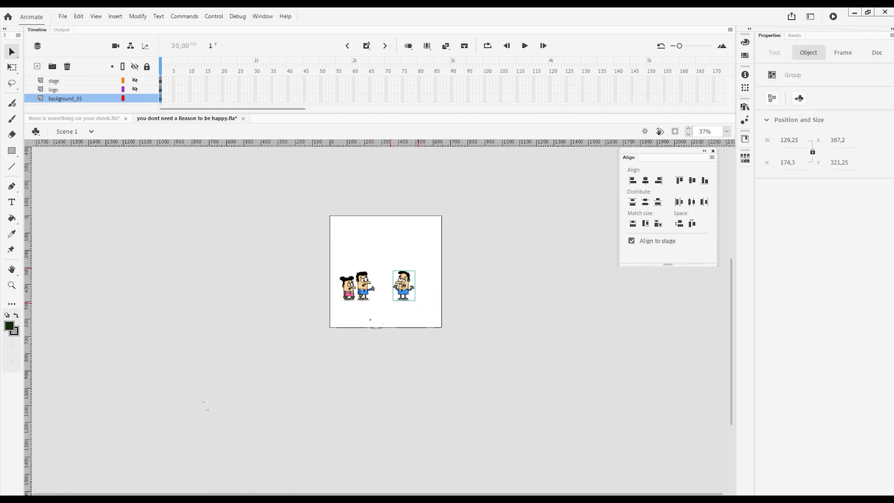
key(ctrl+a)
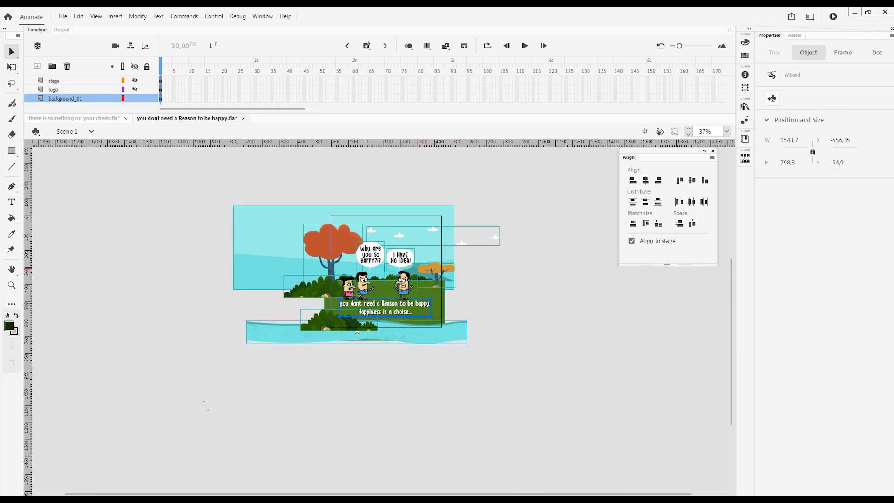
click(363, 328)
scroll(367, 334, up, 5)
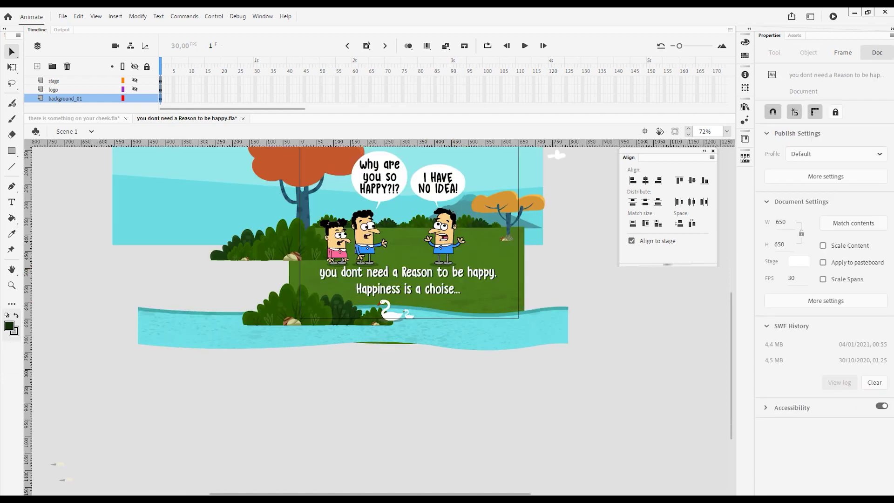
Step: Move the grouped swan and cygnet right along the river to X 419,85, clear of the front bush
click(395, 303)
scroll(471, 246, up, 2)
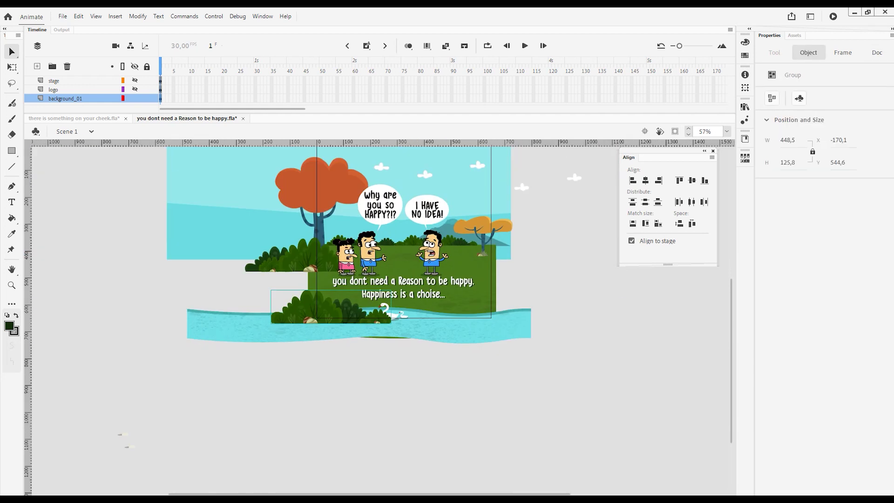
drag(382, 321, 496, 322)
scroll(398, 324, down, 4)
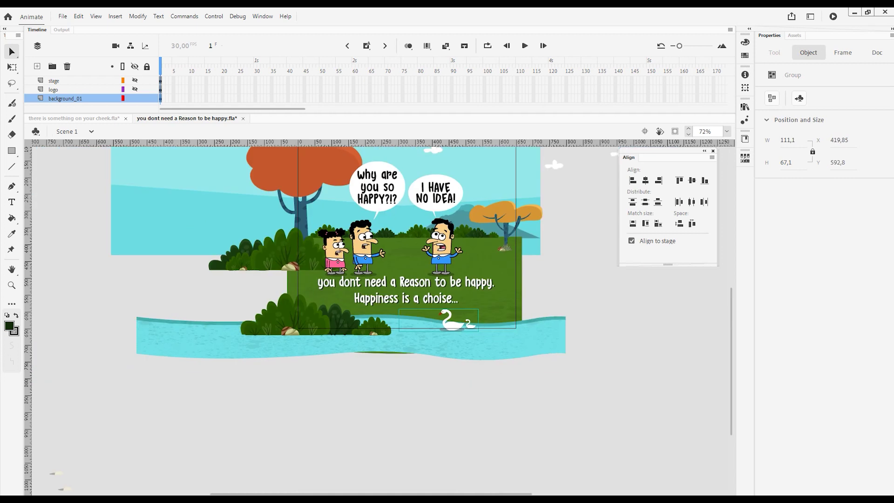
Step: Raise the three characters with their speech bubbles to Y 95,55 and the cloud group to Y 11,45
drag(368, 252, 372, 233)
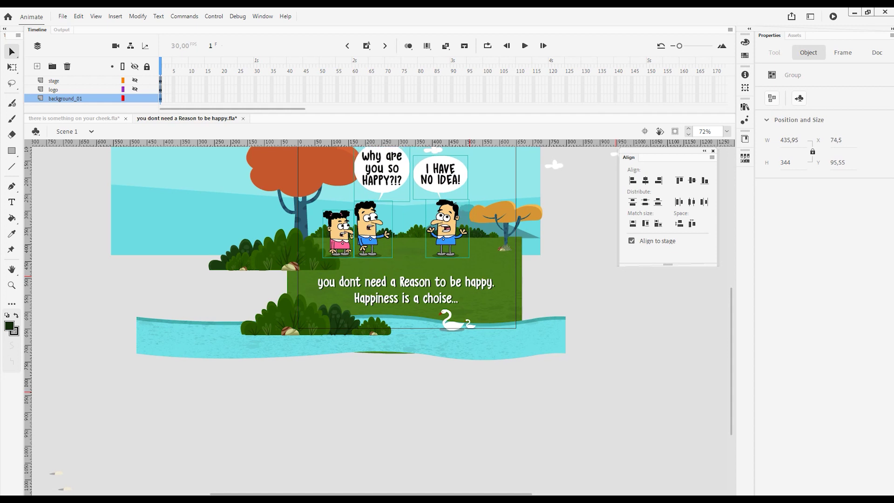
scroll(373, 233, down, 2)
drag(487, 226, 487, 210)
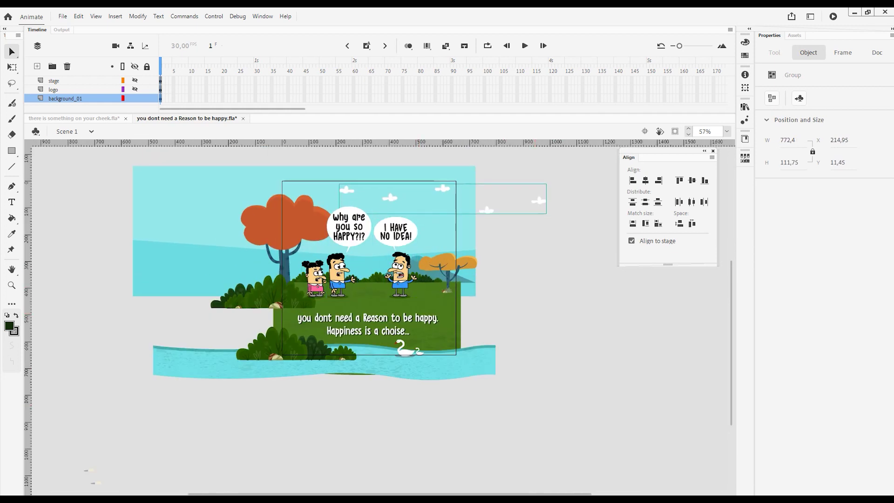
Step: Adjust the horizontal position of the large orange tree and the rear bush beside the girl
drag(280, 219, 266, 218)
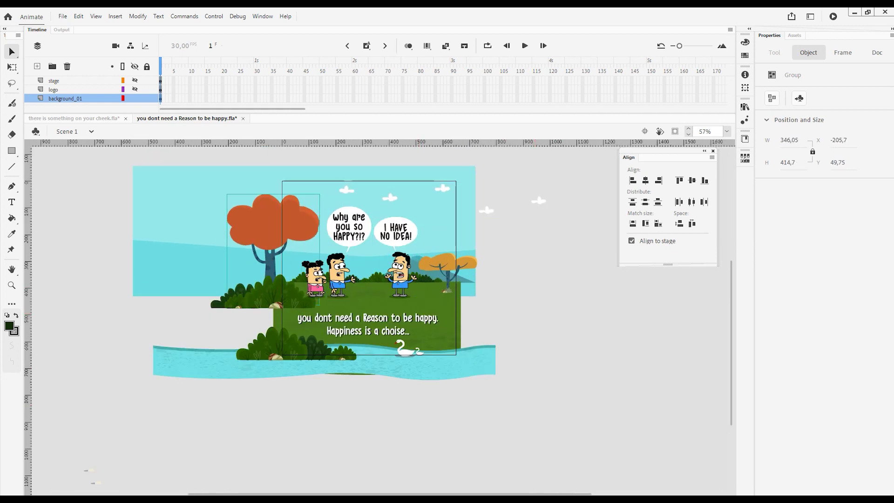
click(303, 294)
scroll(302, 293, up, 4)
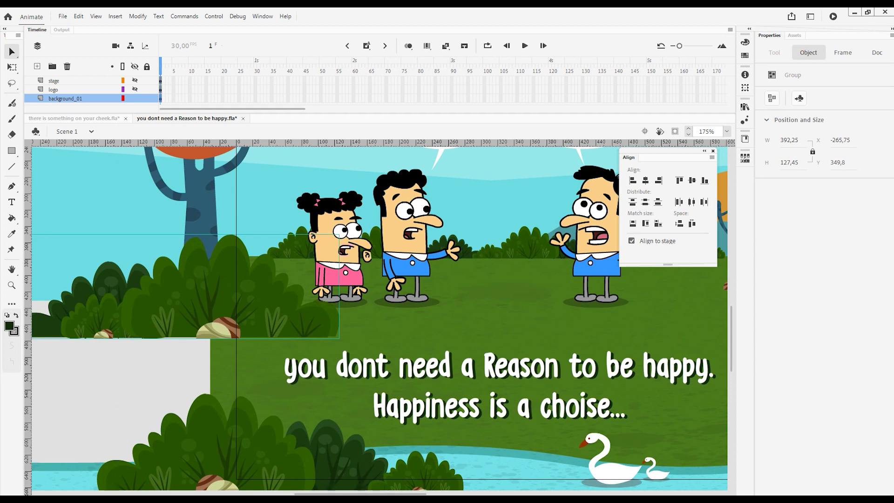
scroll(341, 319, down, 4)
click(261, 200)
drag(261, 200, 280, 200)
Step: Move the girl, the asking boy and his bubble right to X 96,5, and shift the answering boy with his bubble further right
click(391, 200)
shift+click(375, 279)
shift+click(337, 284)
drag(375, 280, 384, 279)
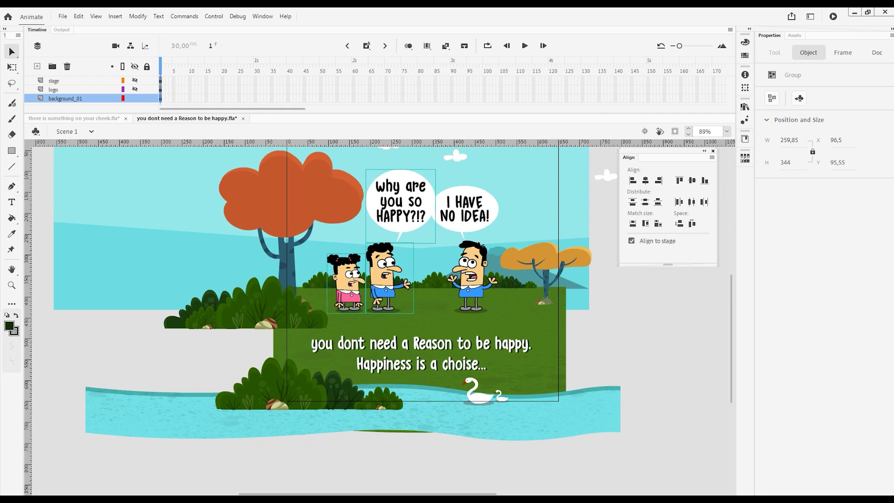
click(466, 205)
shift+click(468, 279)
drag(468, 280, 491, 280)
Step: Shift the girl, the asking boy and his speech bubble slightly further right, away from the rear bush
click(347, 284)
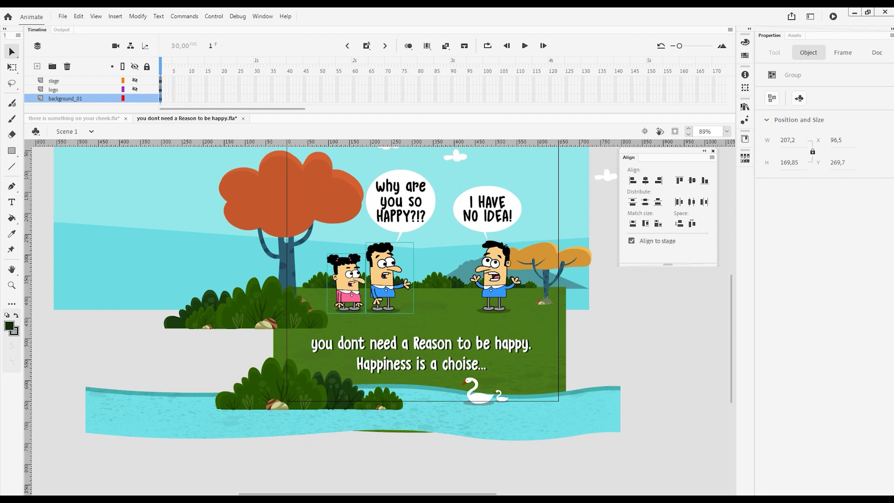
shift+click(400, 200)
shift+click(384, 279)
drag(384, 280, 389, 280)
scroll(372, 280, down, 3)
Step: Remove the small orange tree beside the answering boy and move the mountain left between the two boys
click(298, 286)
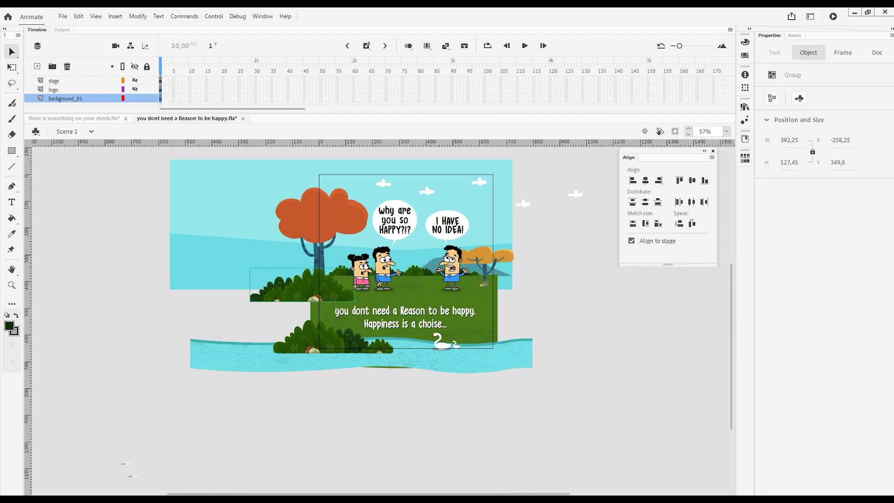
shift+click(321, 214)
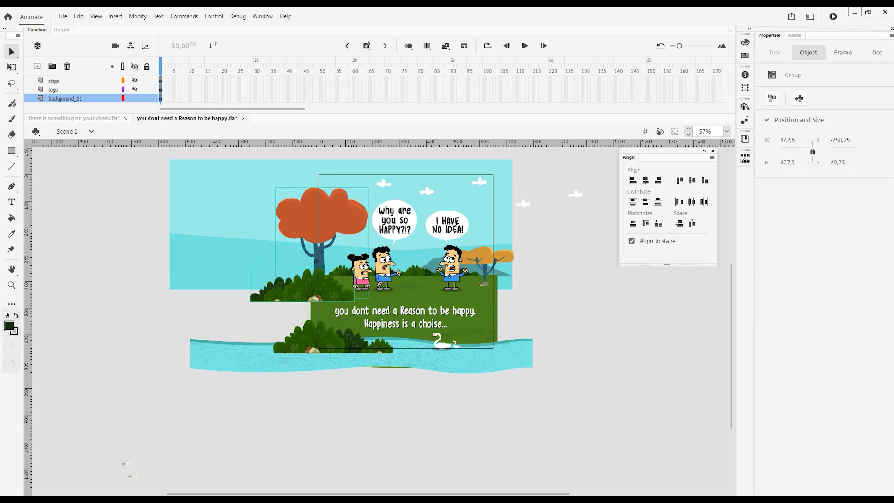
click(452, 271)
shift+click(447, 226)
drag(451, 270, 404, 261)
Step: Move the answering boy together with his "I have no idea!" bubble to X 416,2
click(470, 270)
shift+click(465, 226)
drag(471, 270, 456, 270)
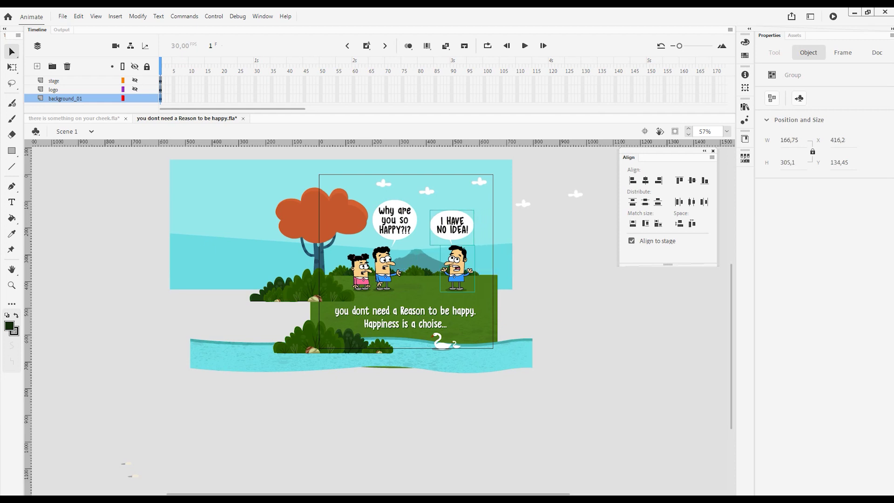
Step: Raise the white caption and its shadow copy so the text sits at Y 475,8, and group the two copies
scroll(411, 321, up, 3)
click(411, 322)
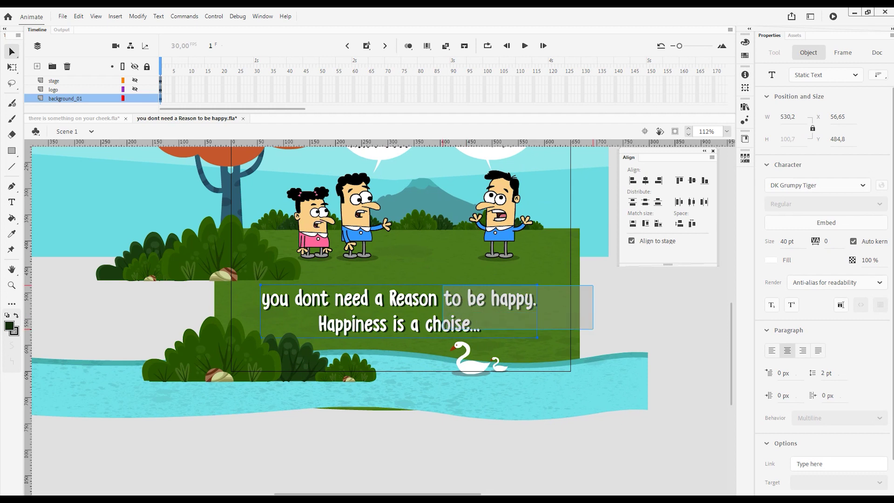
shift+click(559, 347)
key(shift+Up)
key(shift+Up)
scroll(466, 331, up, 3)
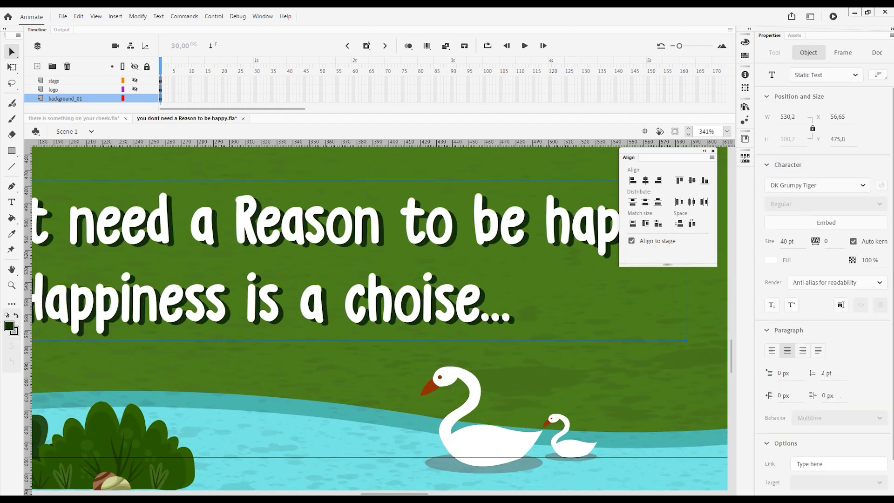
key(ctrl+g)
scroll(380, 316, down, 3)
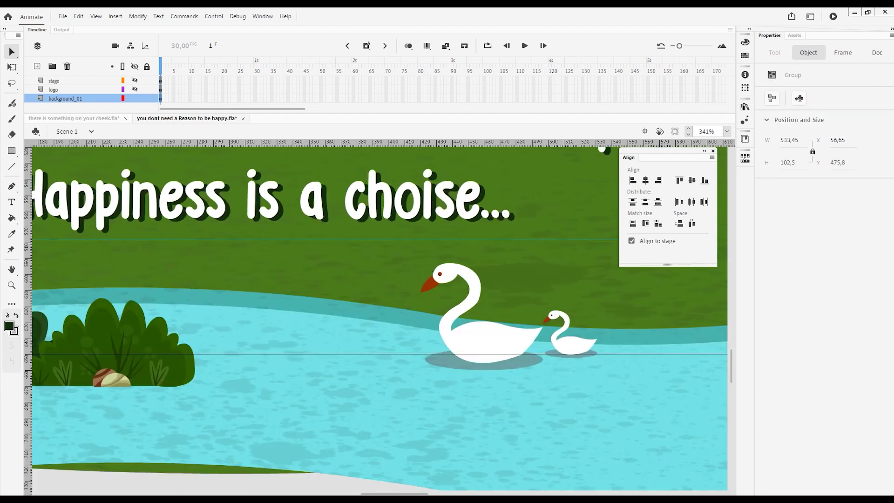
scroll(380, 317, down, 5)
scroll(416, 371, up, 1)
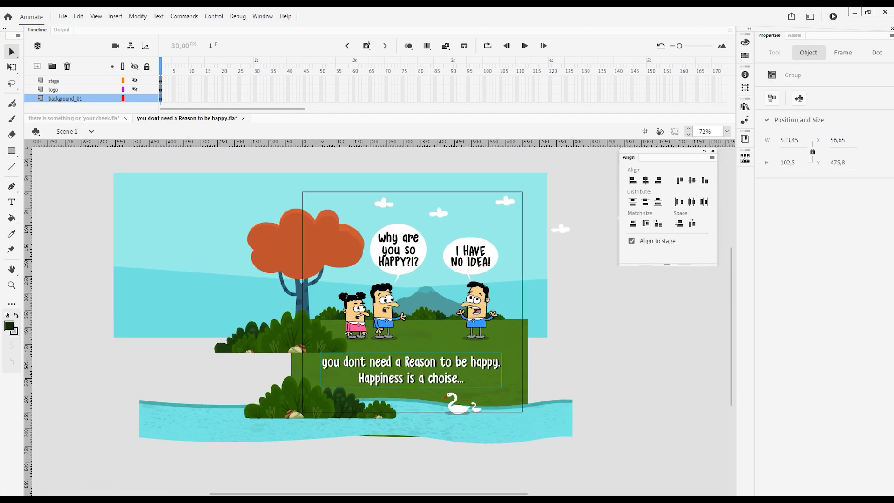
Step: Save the document and check the rearranged Scene 1 in the image export preview
key(Escape)
click(62, 16)
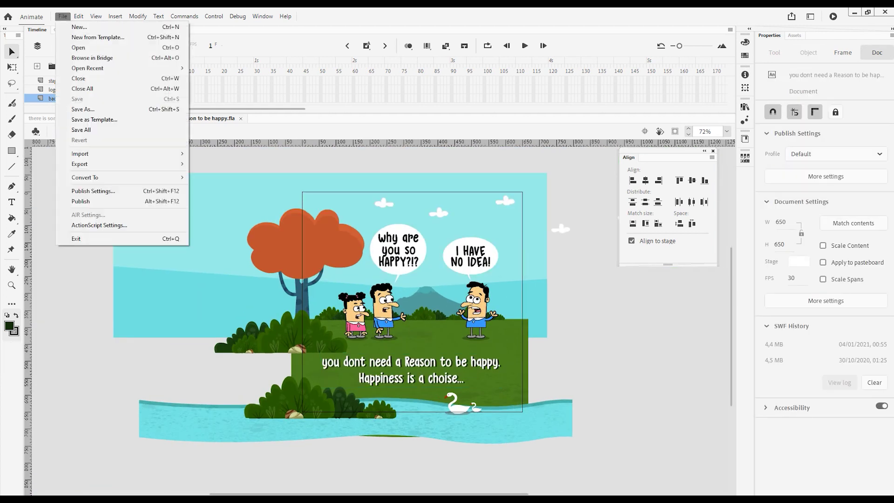
click(214, 164)
click(806, 445)
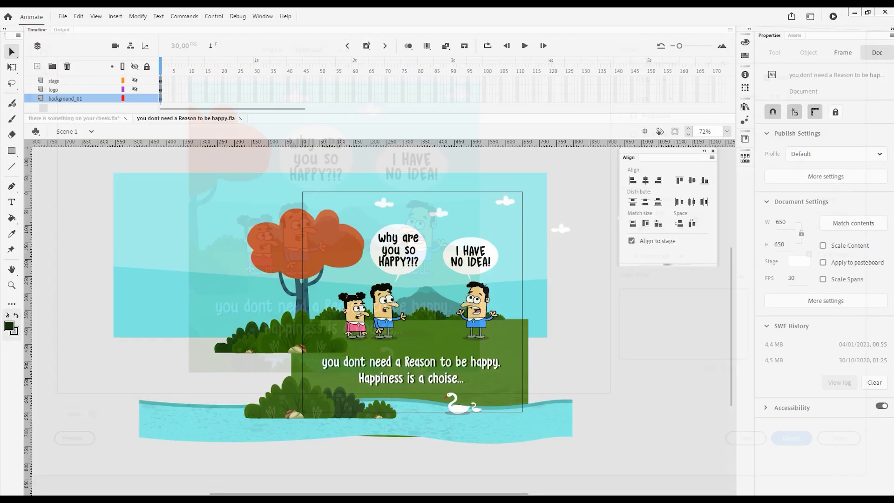
Step: Move the swan and cygnet left toward the front bush and scale them down to a bit over half size
drag(461, 403, 411, 401)
key(Escape)
scroll(372, 404, up, 3)
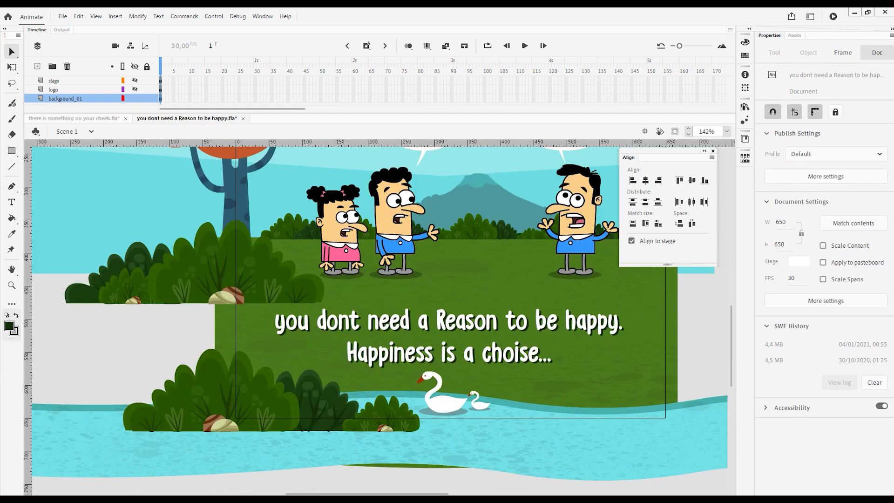
scroll(424, 408, up, 3)
key(q)
click(443, 394)
drag(529, 347, 489, 371)
scroll(422, 377, down, 3)
Step: Scale down the front bush at the river's edge and reposition it near the stage's left border
key(Escape)
click(295, 377)
drag(413, 410, 381, 401)
drag(295, 377, 281, 376)
key(v)
Step: Move the river right and up to X 241,2 and Y 668 so more water shows inside the stage
drag(351, 413, 394, 413)
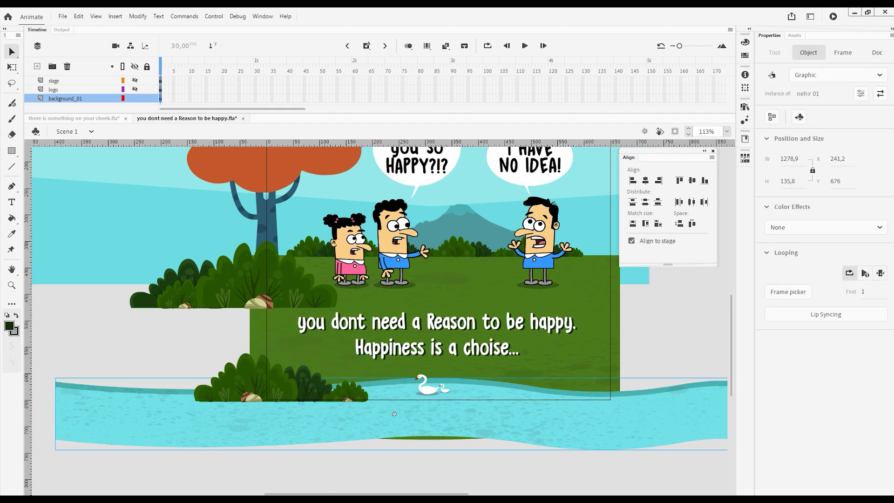
scroll(395, 414, down, 2)
scroll(394, 414, up, 5)
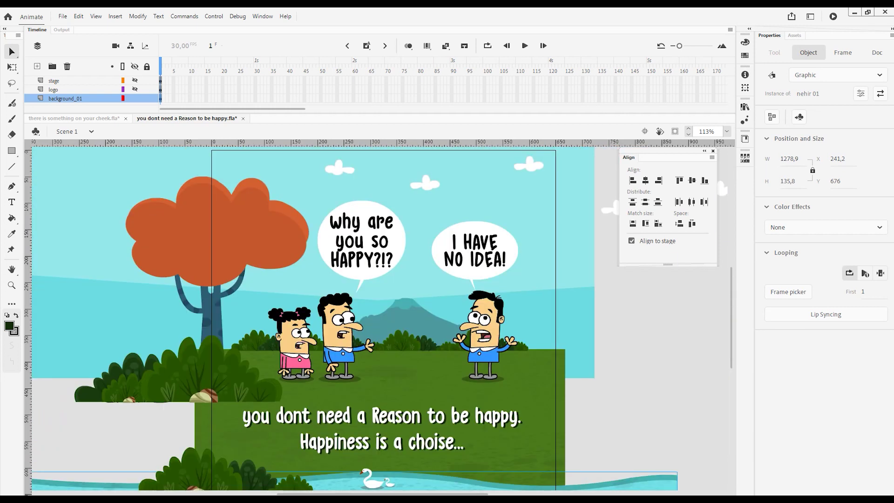
key(ctrl+minus)
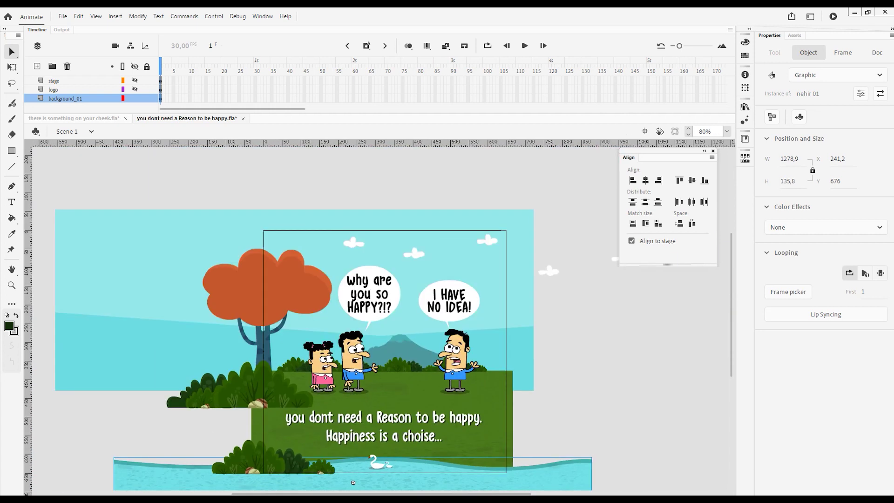
scroll(344, 486, up, 5)
scroll(299, 440, down, 4)
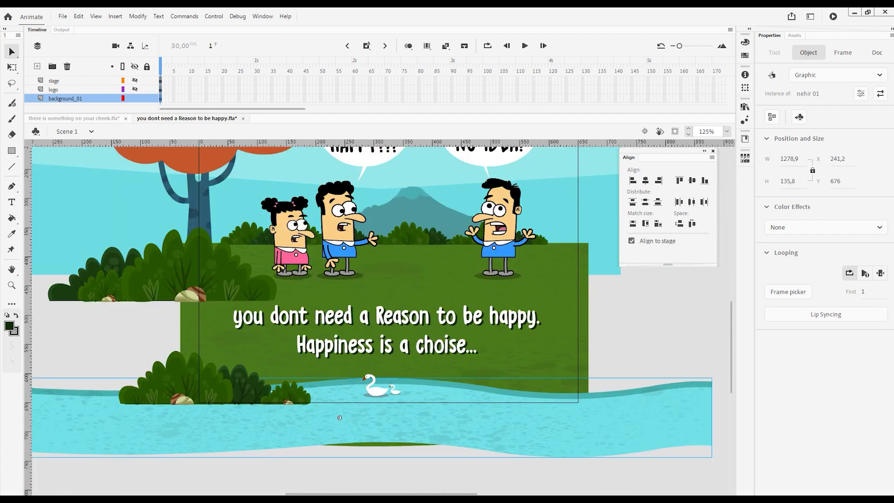
drag(340, 418, 340, 413)
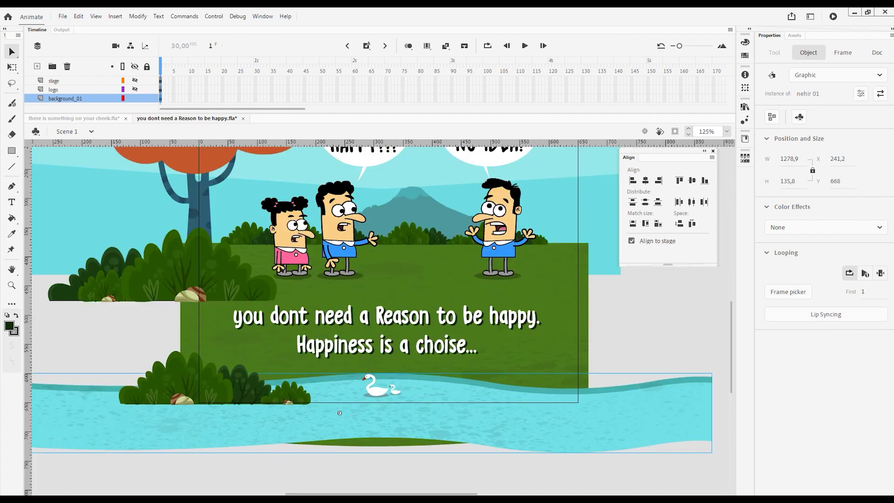
Step: Lower the sky backdrop to Y -23,9 and shift the cloud group left to X 28,95
scroll(339, 413, down, 4)
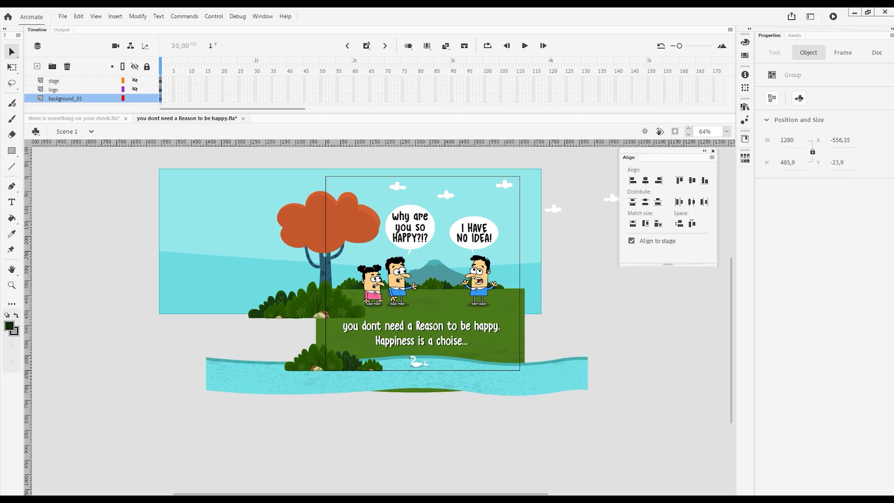
drag(445, 194, 390, 194)
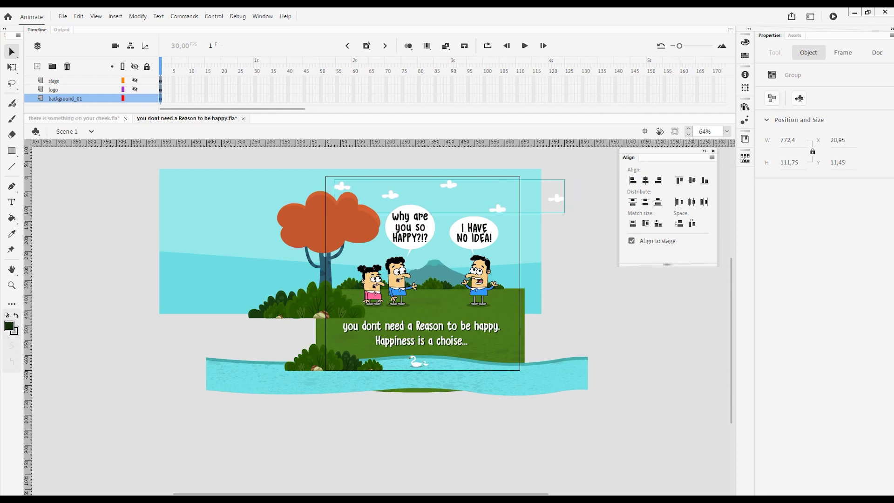
key(Escape)
Step: Save the document and open the image export for Scene 1
key(ctrl+s)
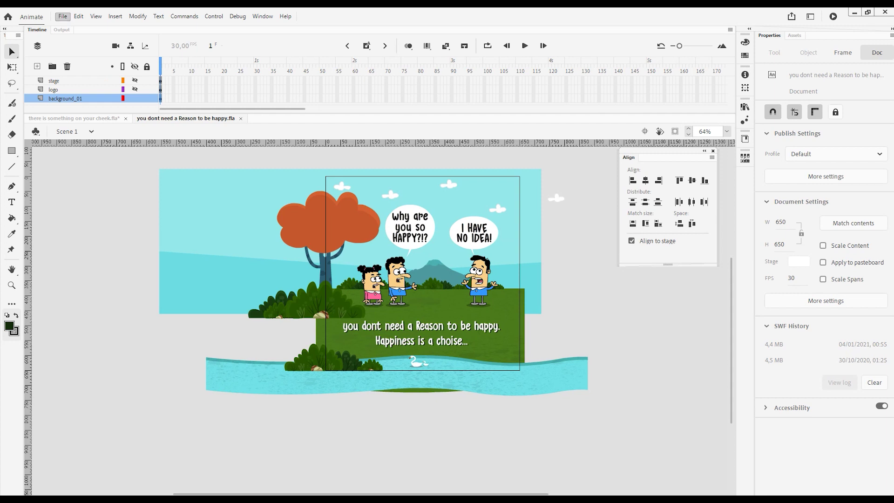
click(63, 16)
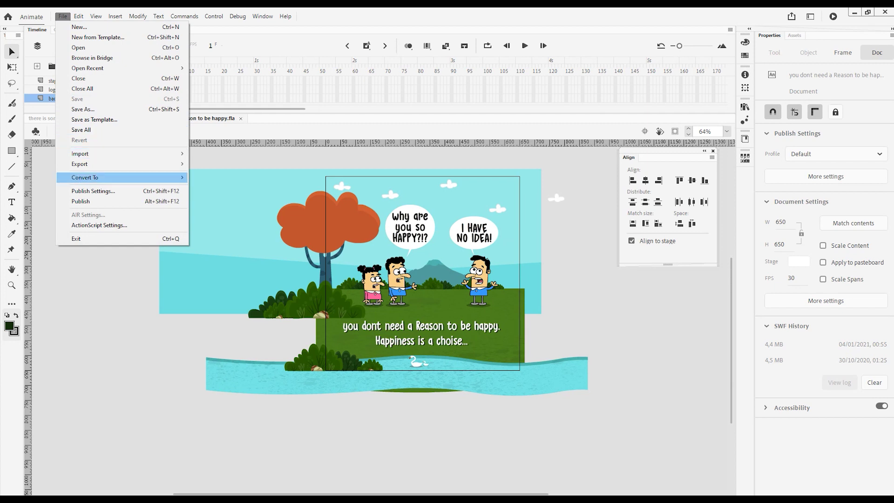
mouse_move(93, 164)
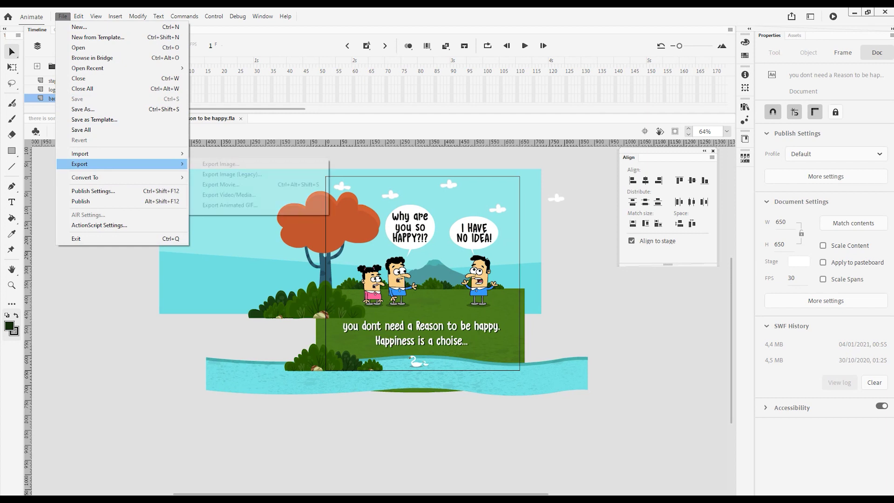
click(221, 164)
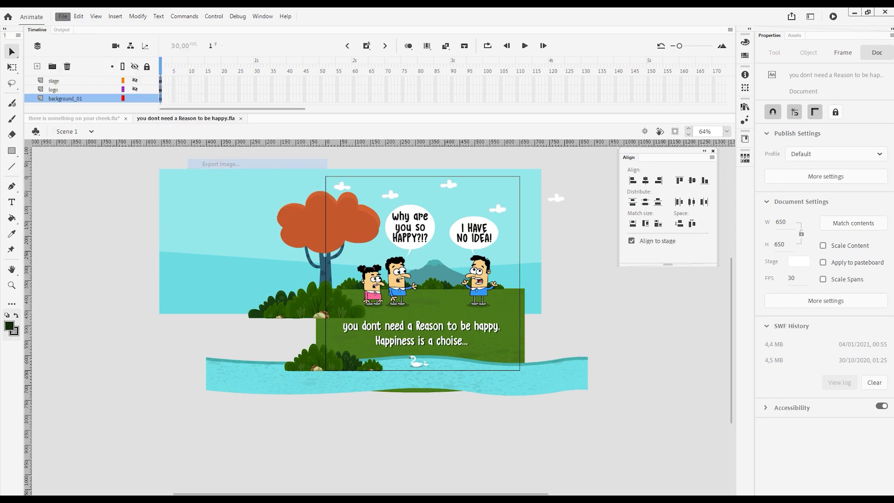